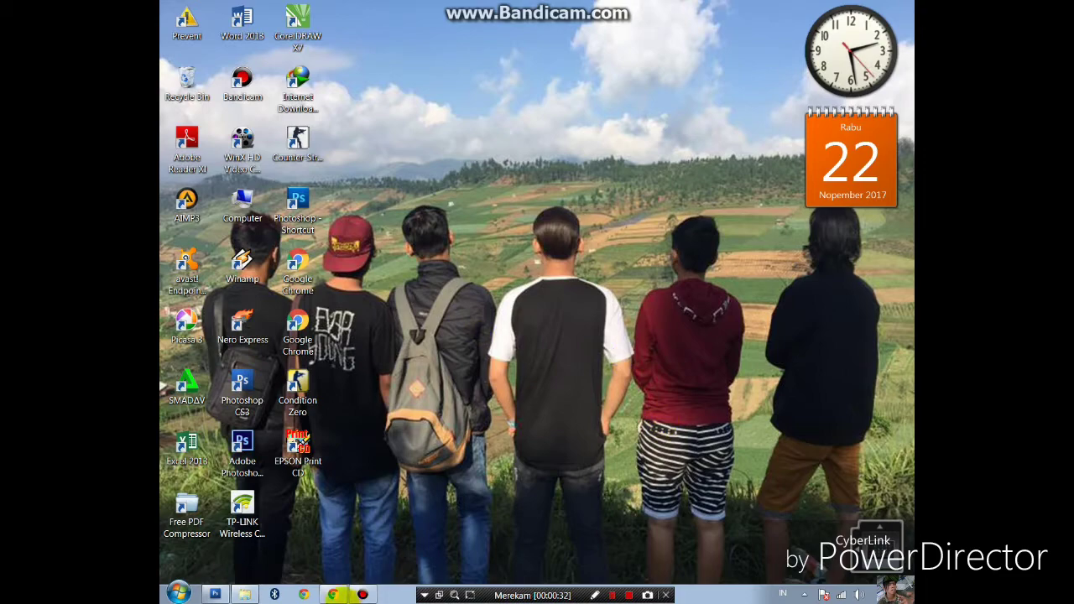
- Search Google for 'npwp online' and open the DJP Online NPWP registration dashboard result
click(333, 594)
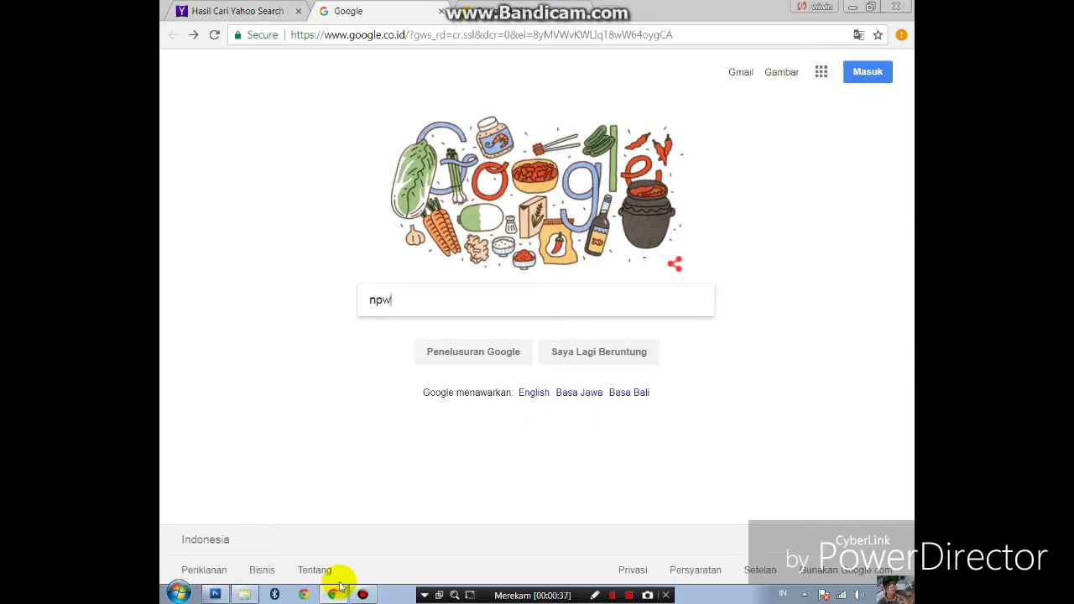
text(npwp online)
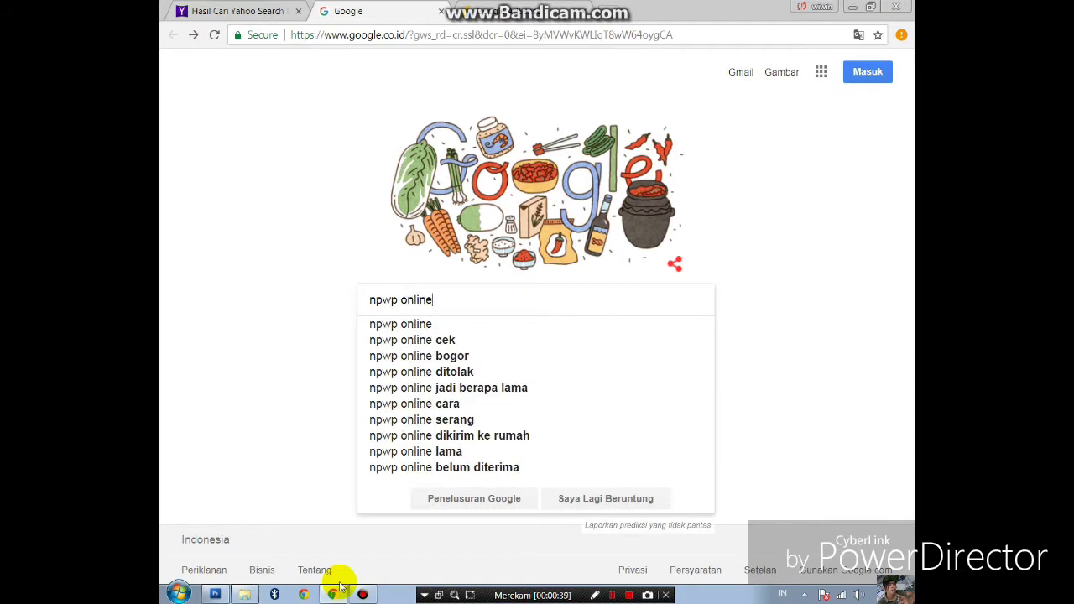
key(Return)
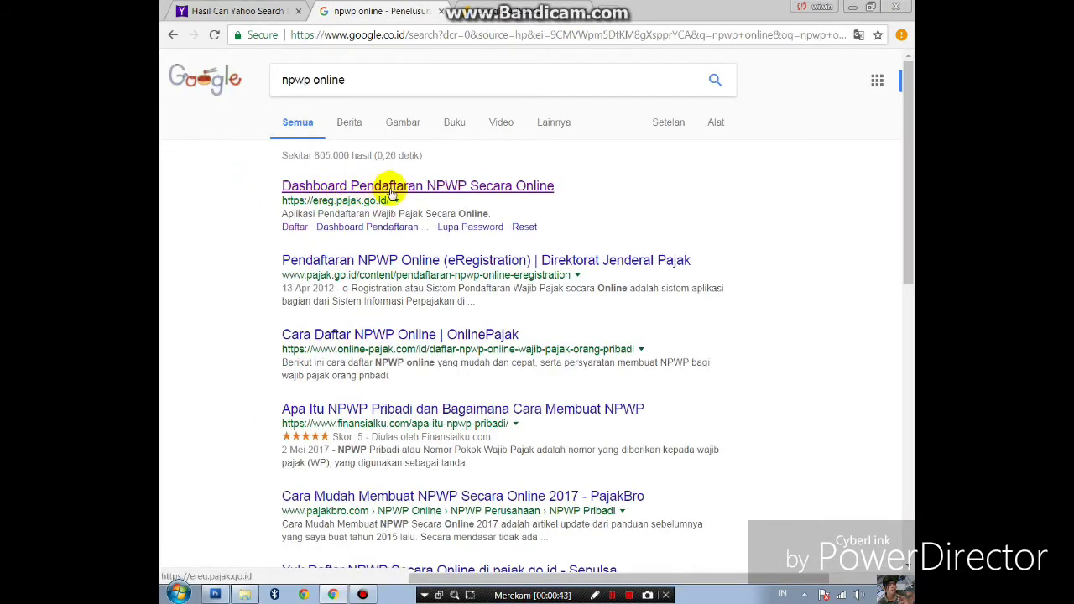
click(486, 189)
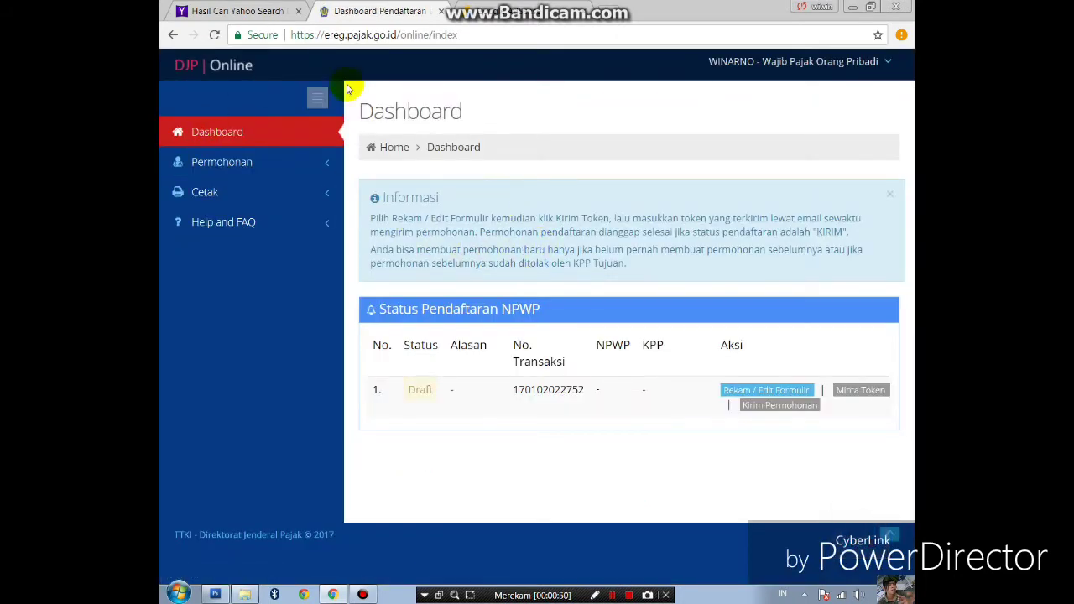
- Log out of the DJP Online account from the top-right user menu
click(882, 62)
click(892, 61)
click(889, 64)
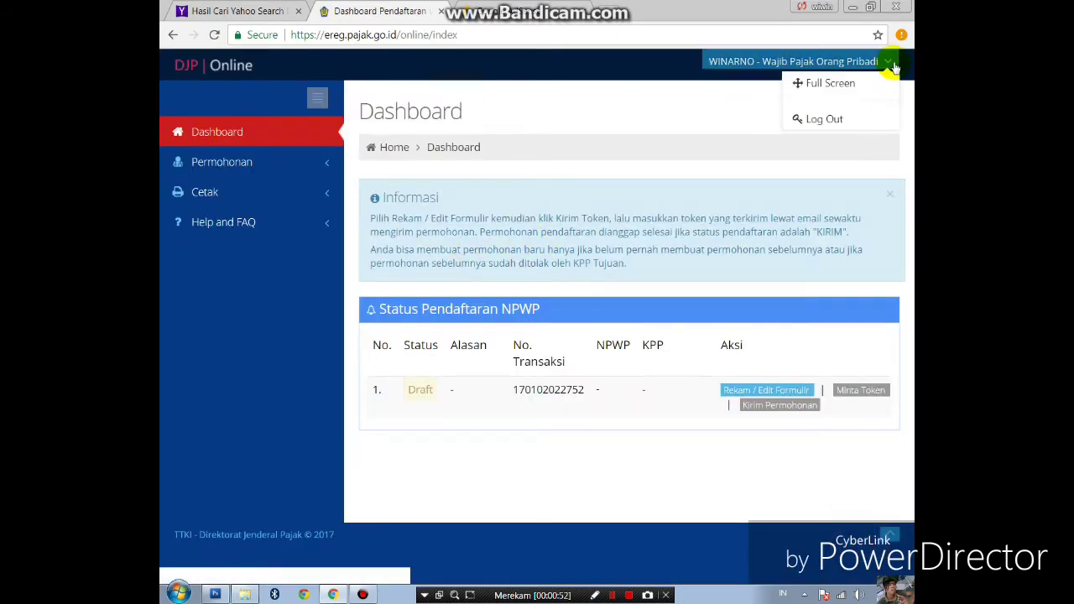
click(889, 65)
click(891, 66)
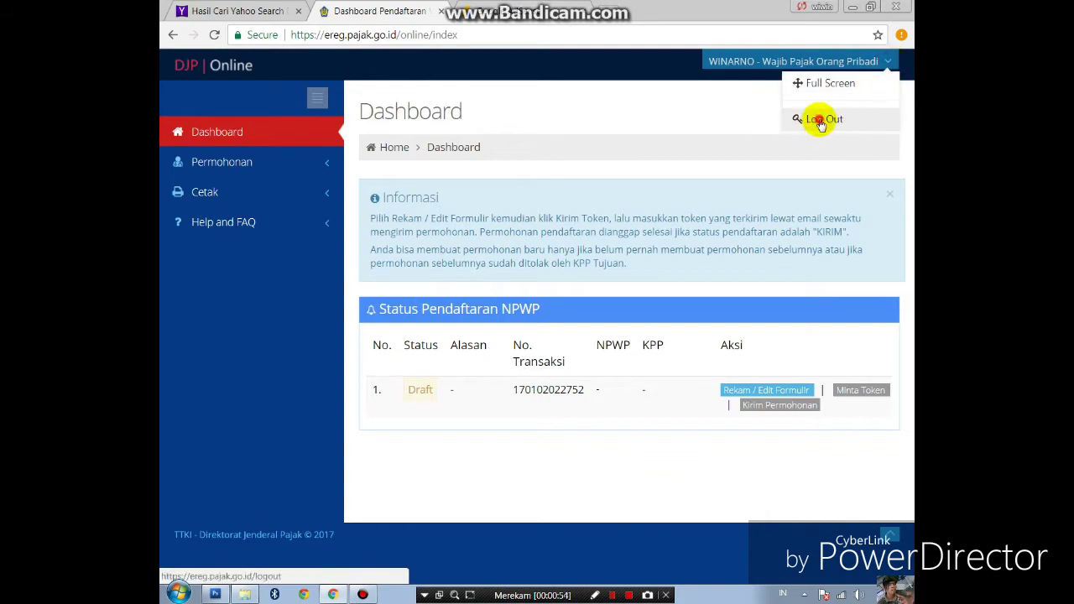
click(819, 118)
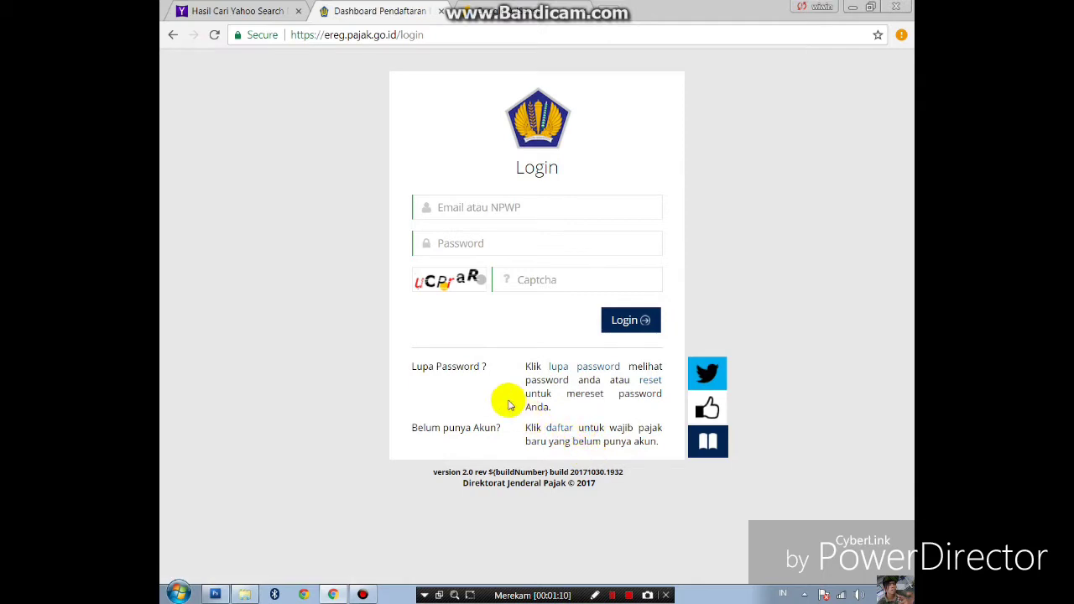
- Sign back in to DJP Online with the account e-mail, password and captcha
click(500, 212)
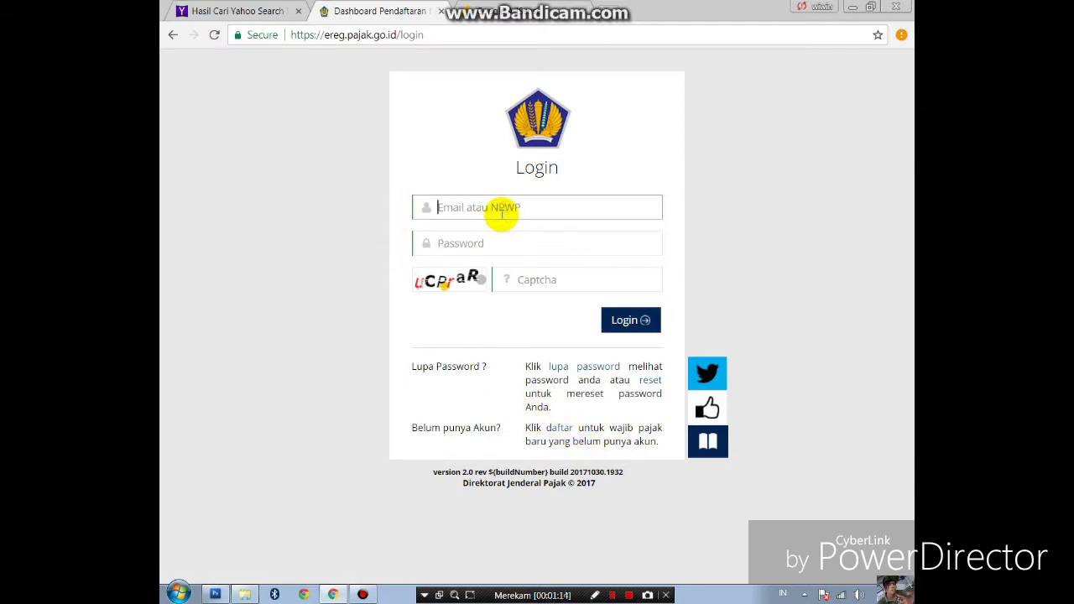
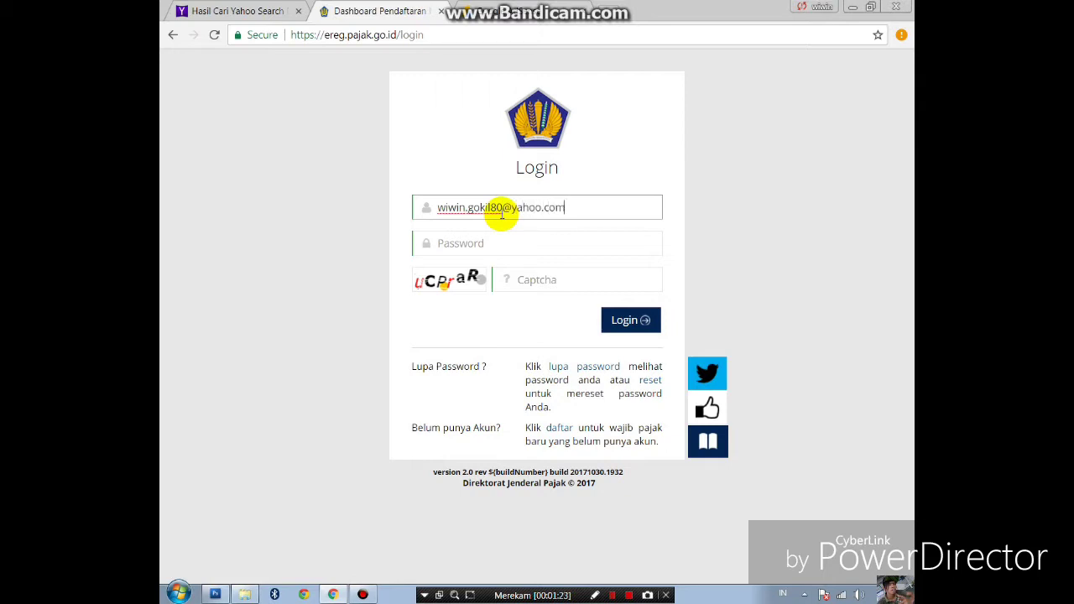
click(502, 242)
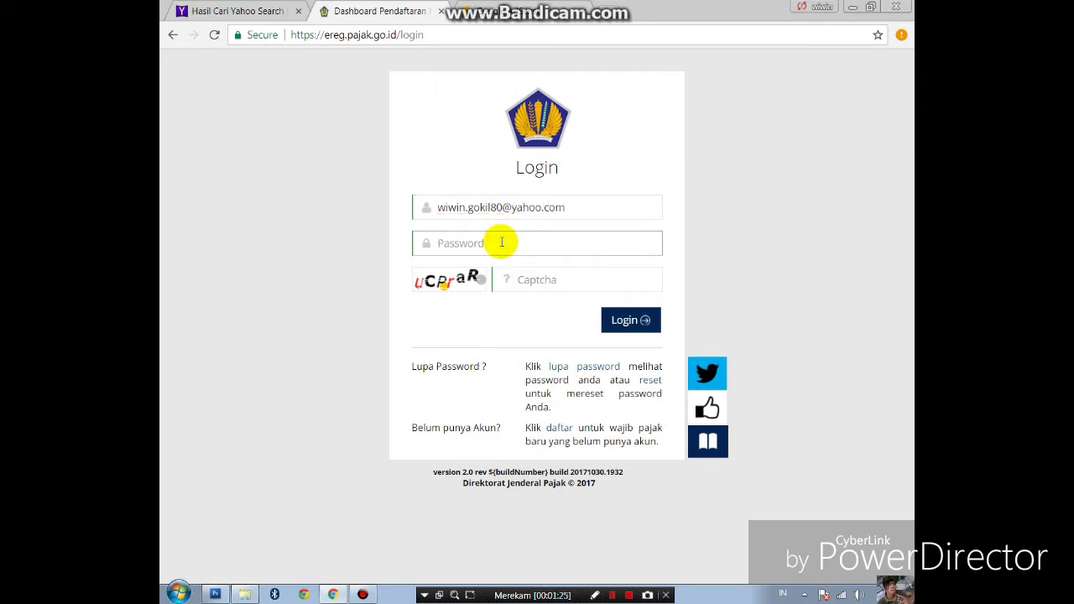
text(••)
click(521, 285)
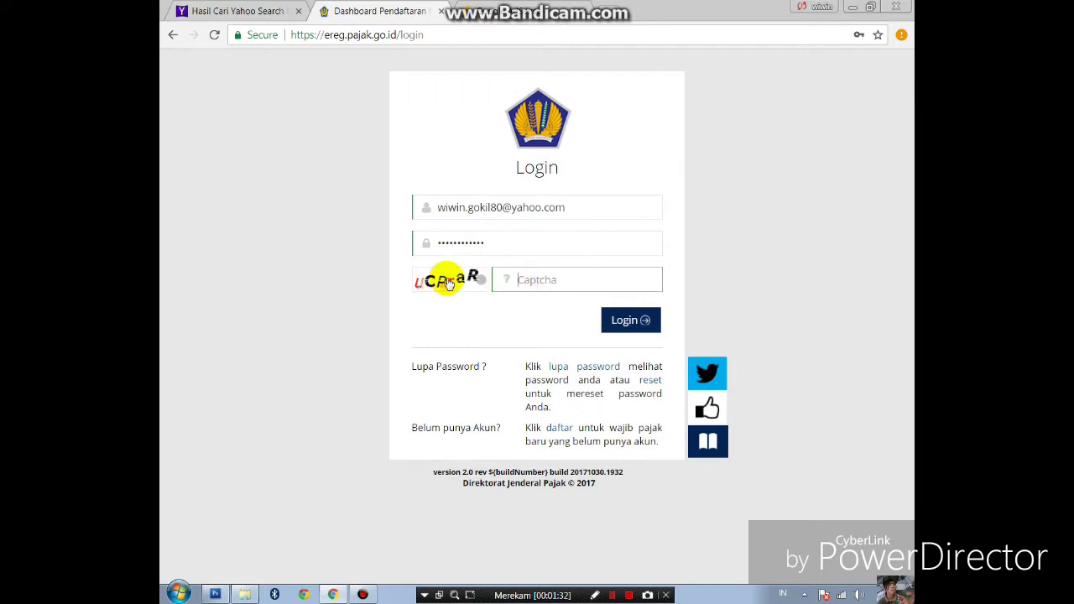
click(523, 278)
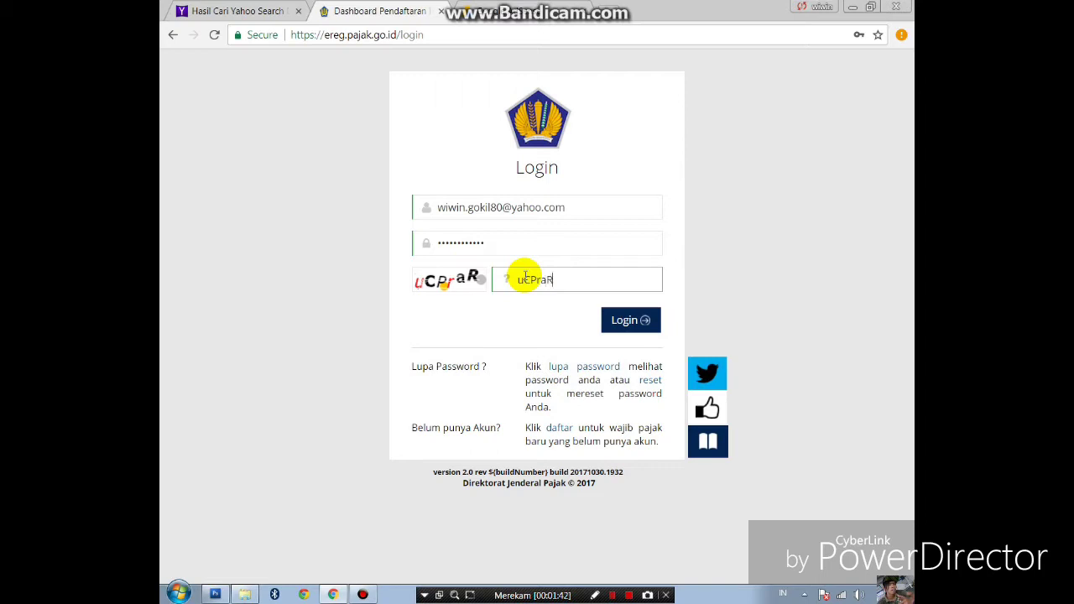
click(622, 329)
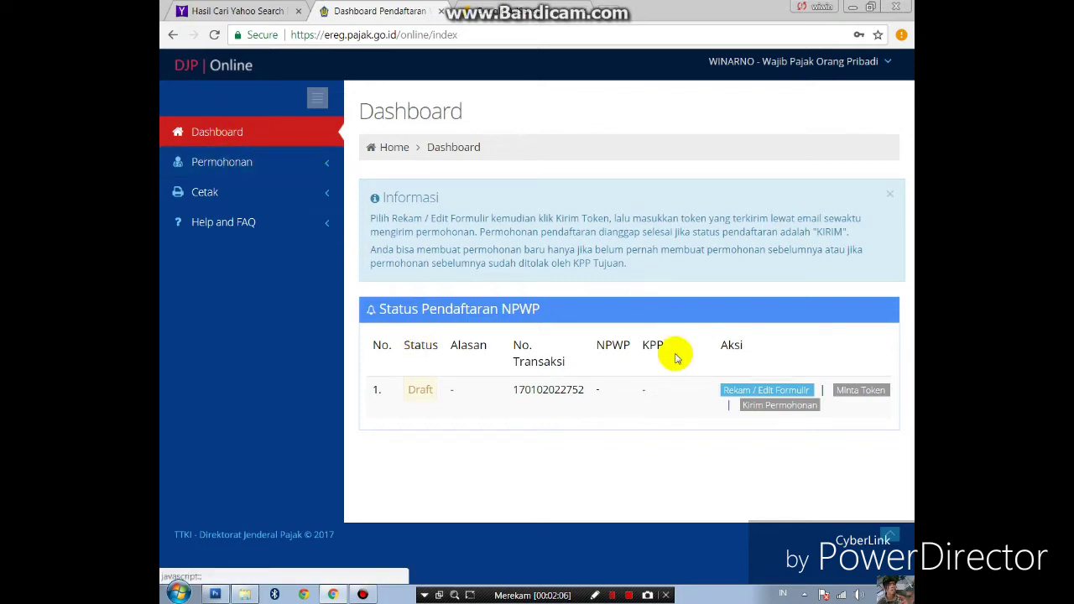
- Open the draft registration form and advance past the Kategori and Identitas steps to Sumber Penghasilan Utama
click(753, 392)
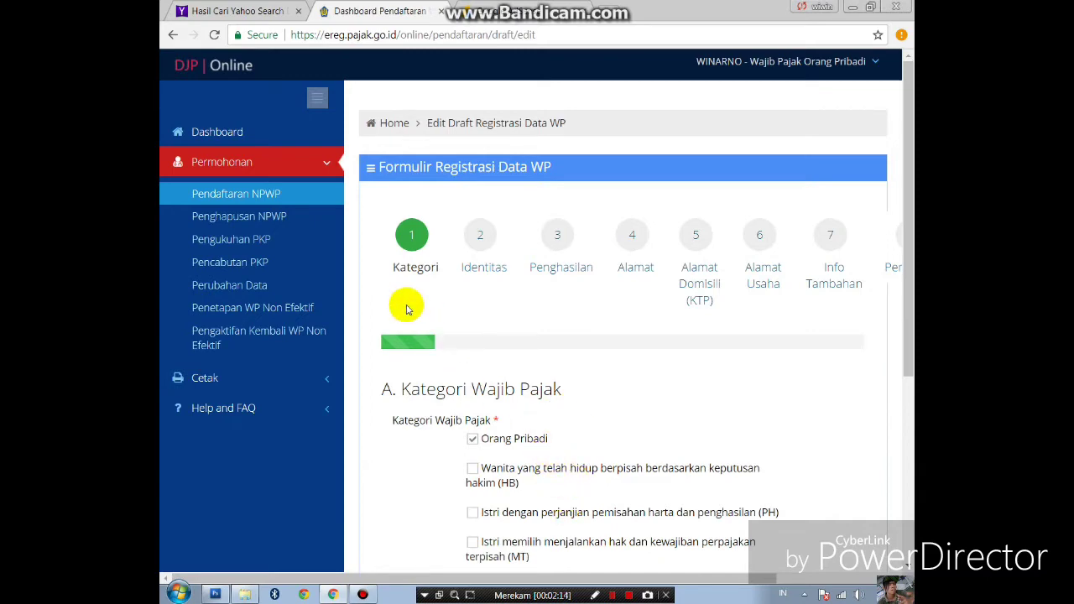
scroll(406, 310, down, 3)
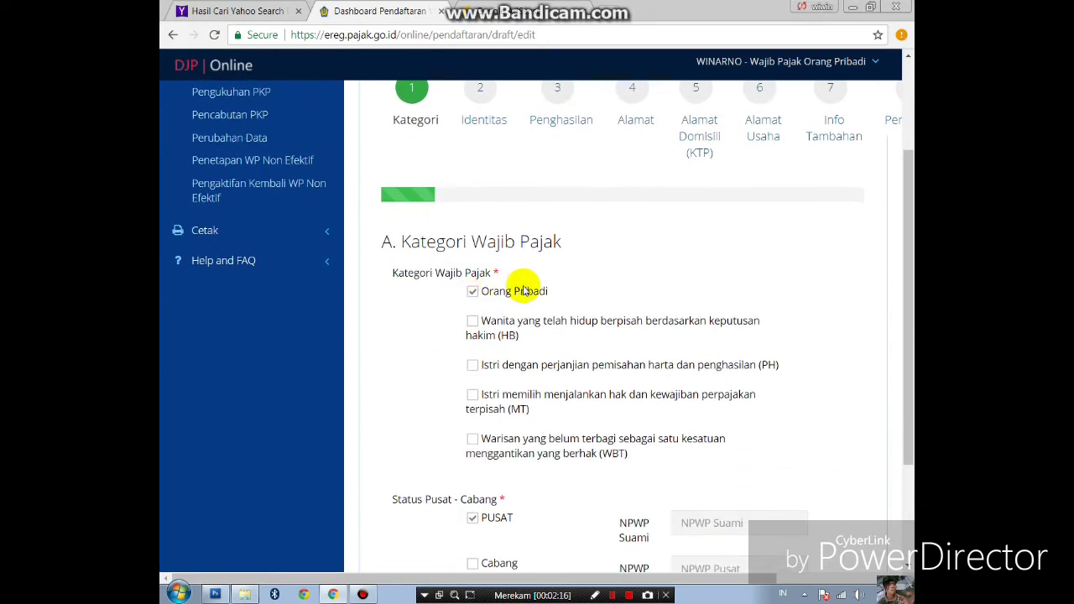
scroll(527, 311, down, 3)
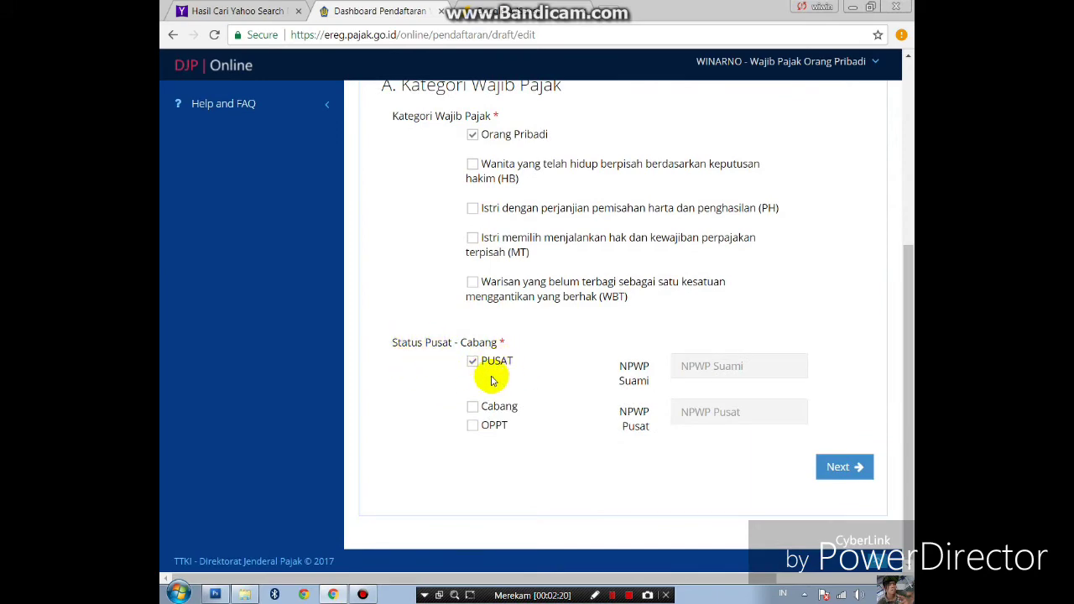
click(832, 470)
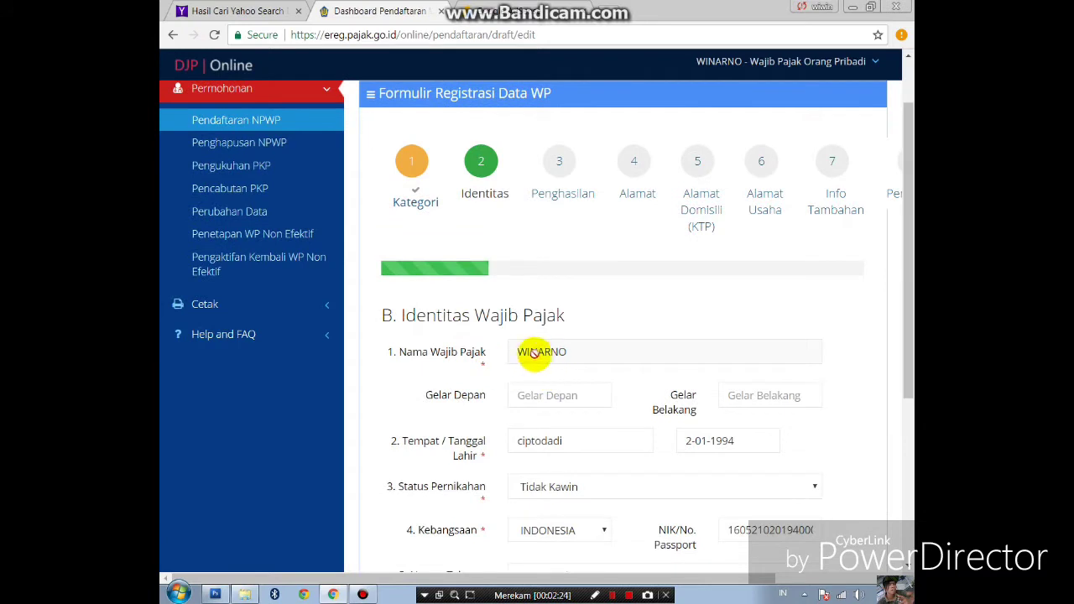
scroll(563, 389, down, 2)
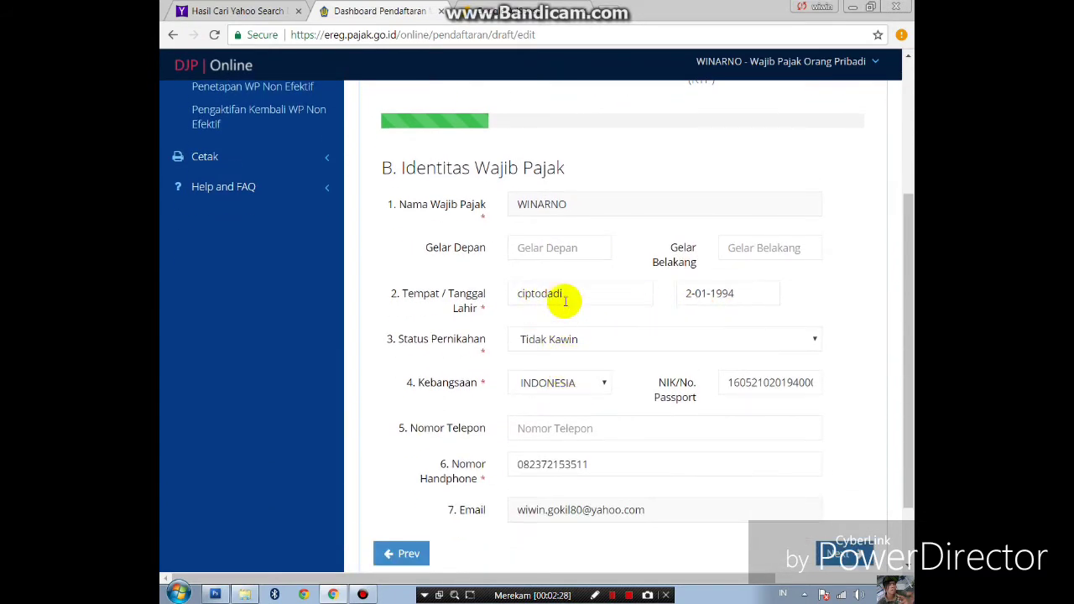
scroll(538, 328, down, 1)
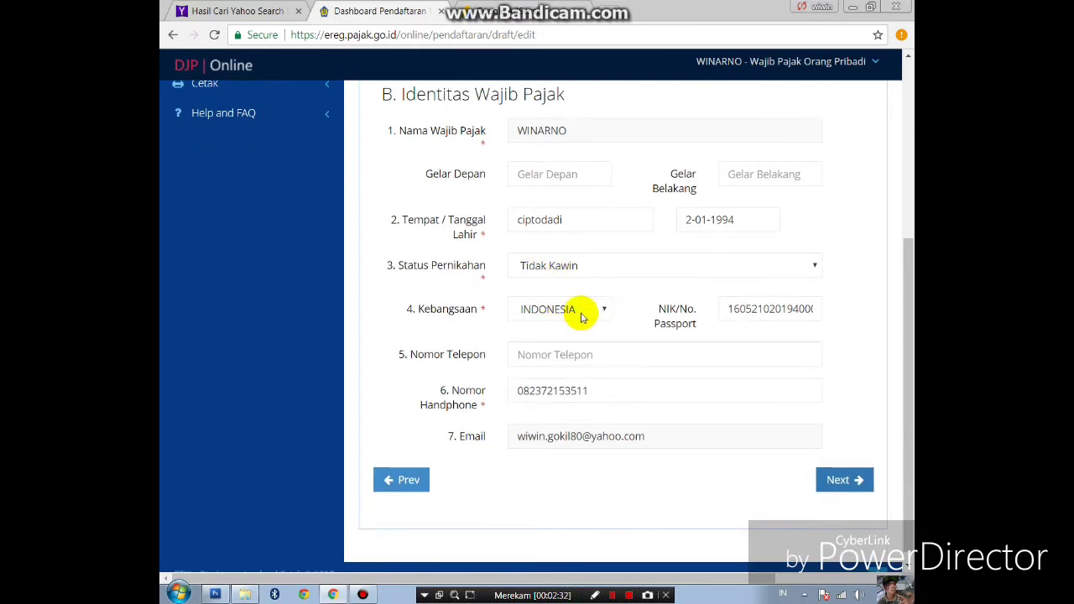
scroll(588, 316, down, 1)
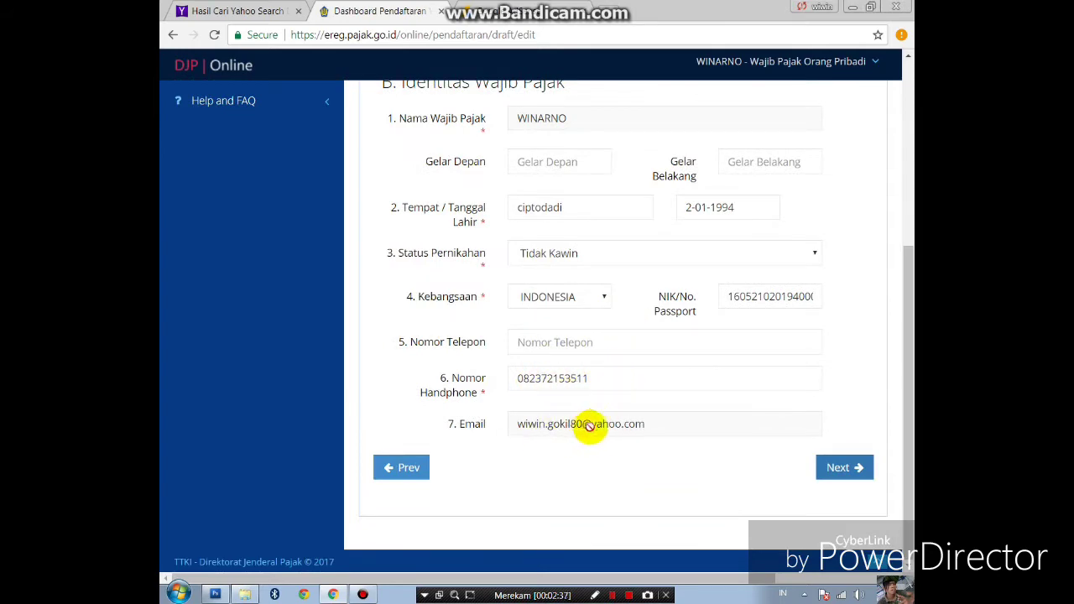
click(829, 470)
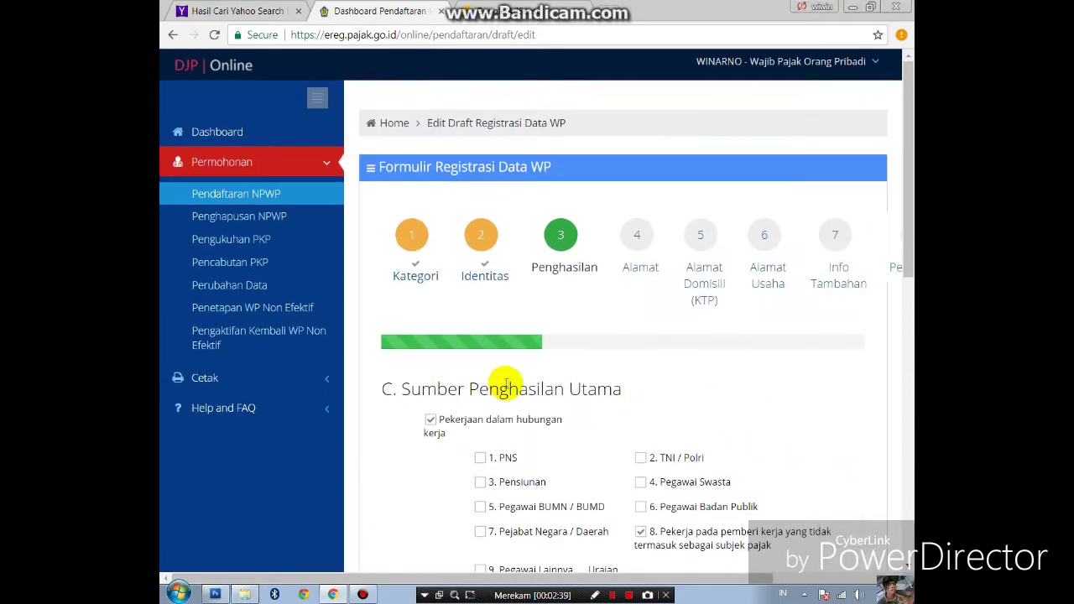
- Review the income source entries (category 8, 'foto copy', Pencatatan) and advance to Alamat Tempat Tinggal
scroll(470, 361, down, 3)
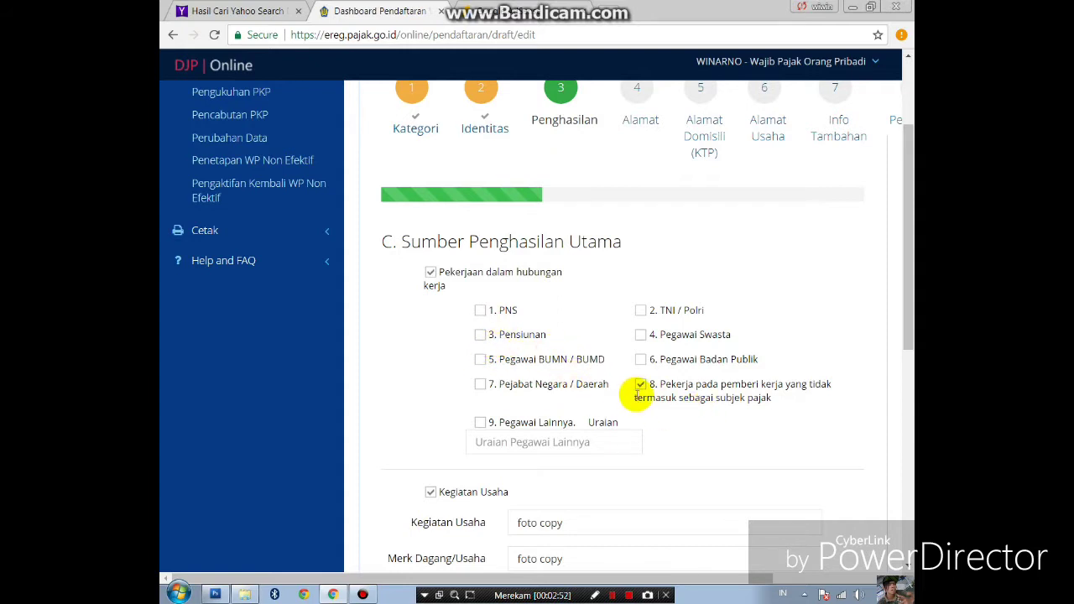
scroll(626, 354, down, 1)
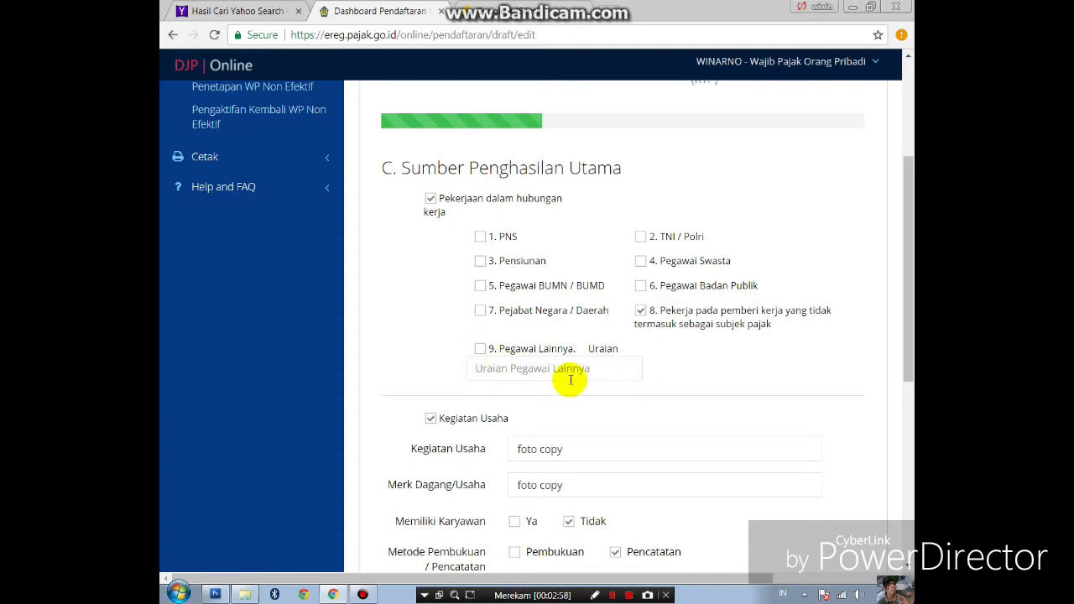
scroll(588, 430, down, 2)
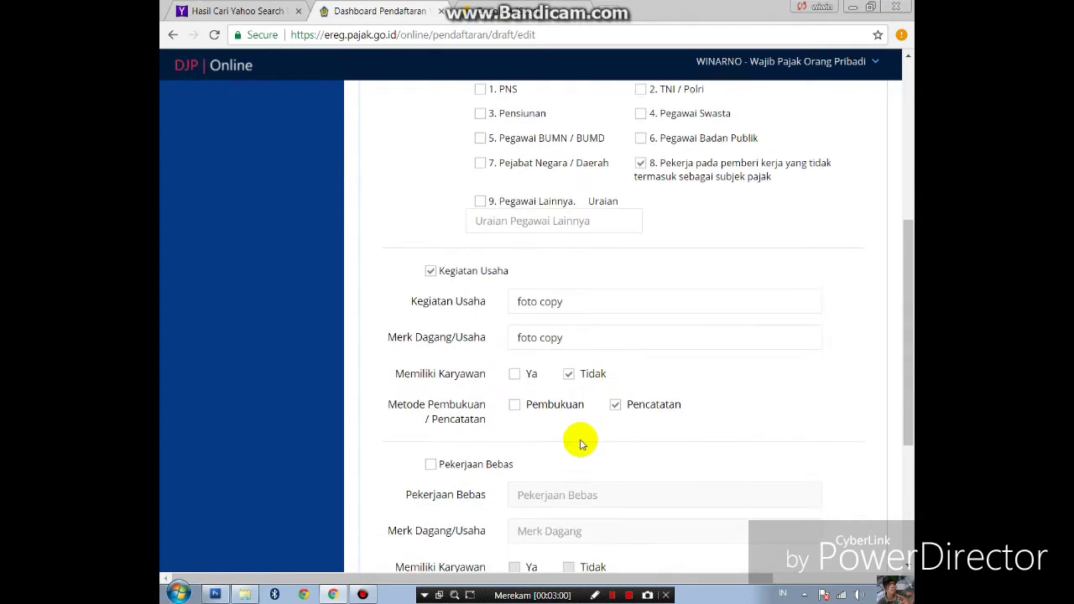
scroll(516, 367, down, 1)
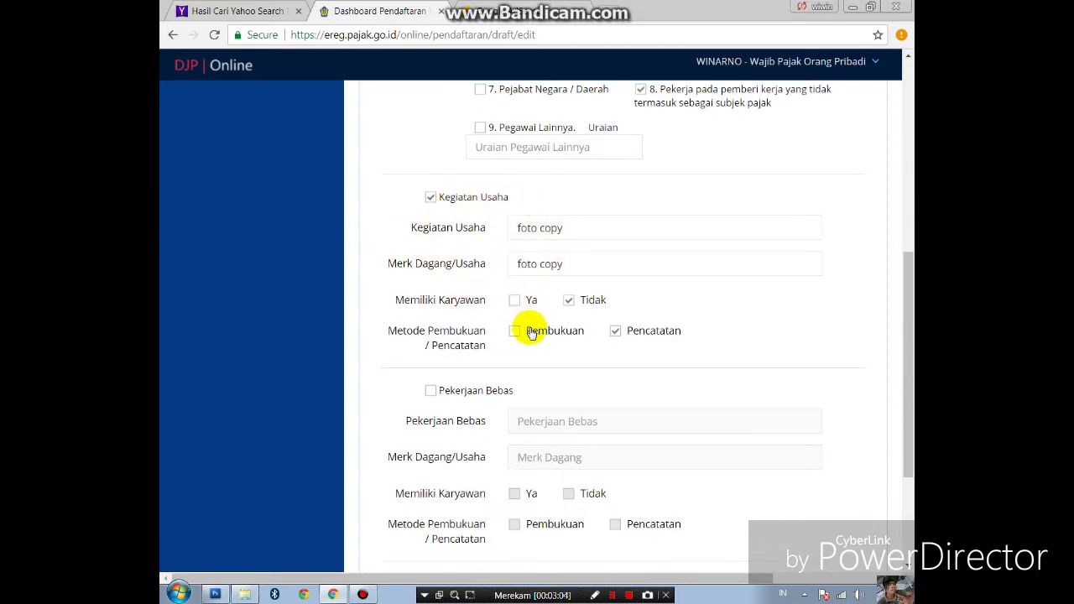
scroll(503, 348, down, 3)
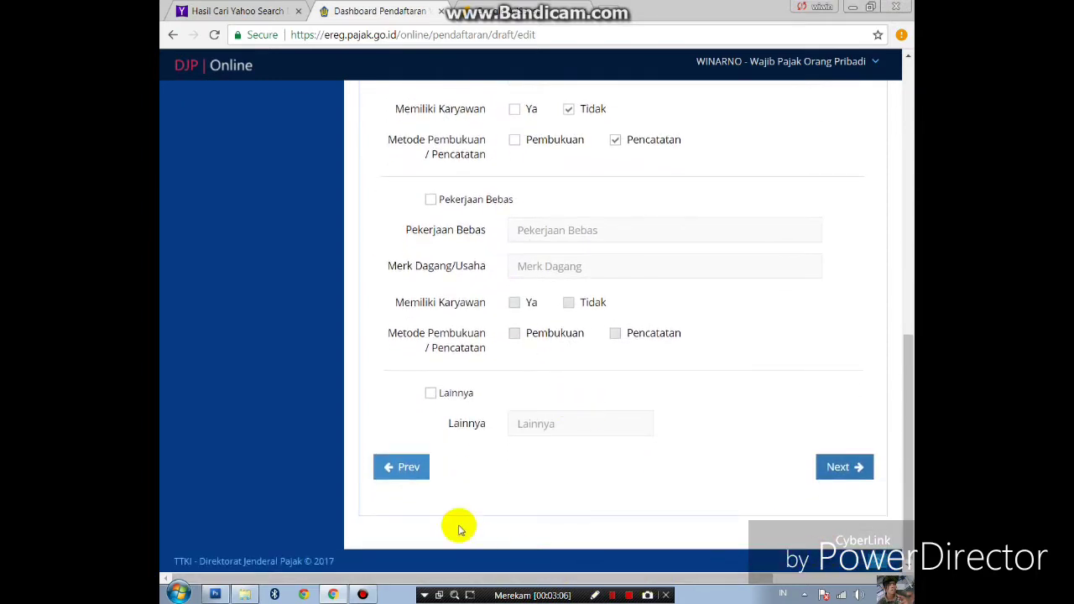
click(839, 464)
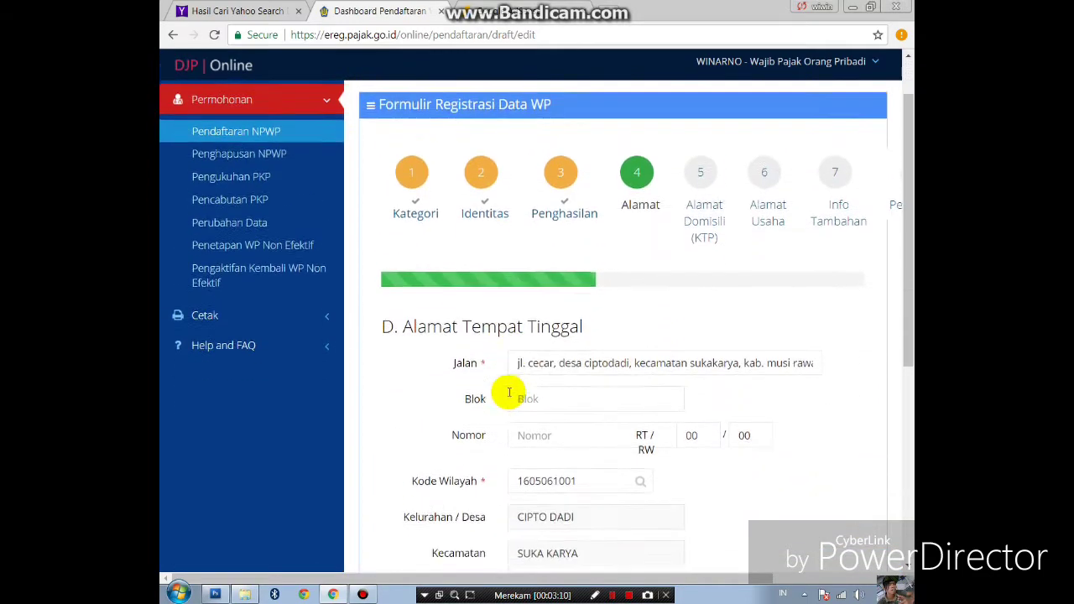
- Check the filled residential street address and bring up the Cari Wilayah region search
scroll(506, 391, down, 1)
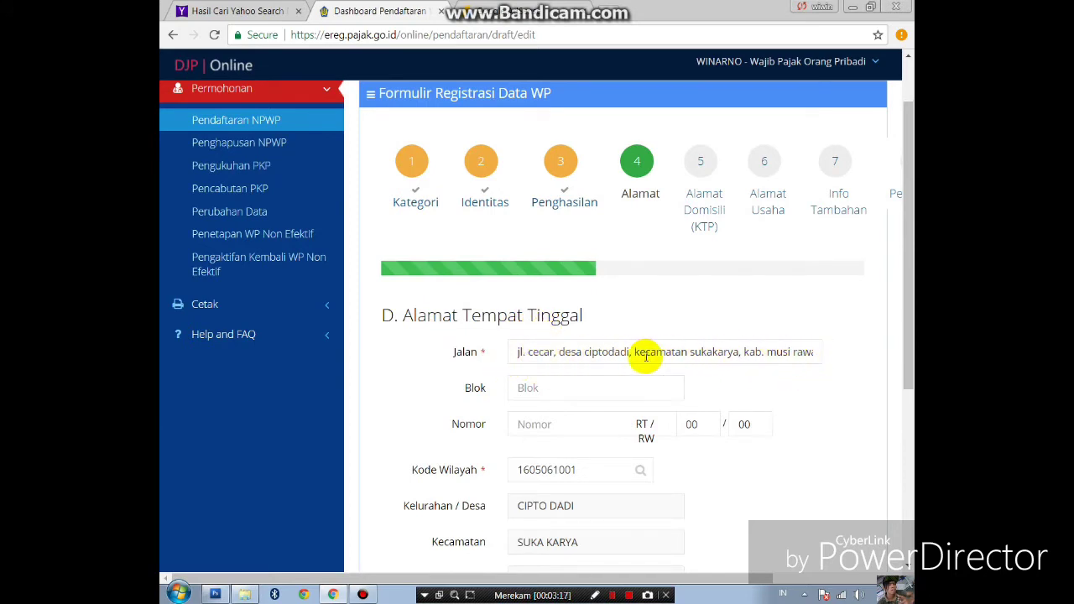
drag(518, 352, 751, 374)
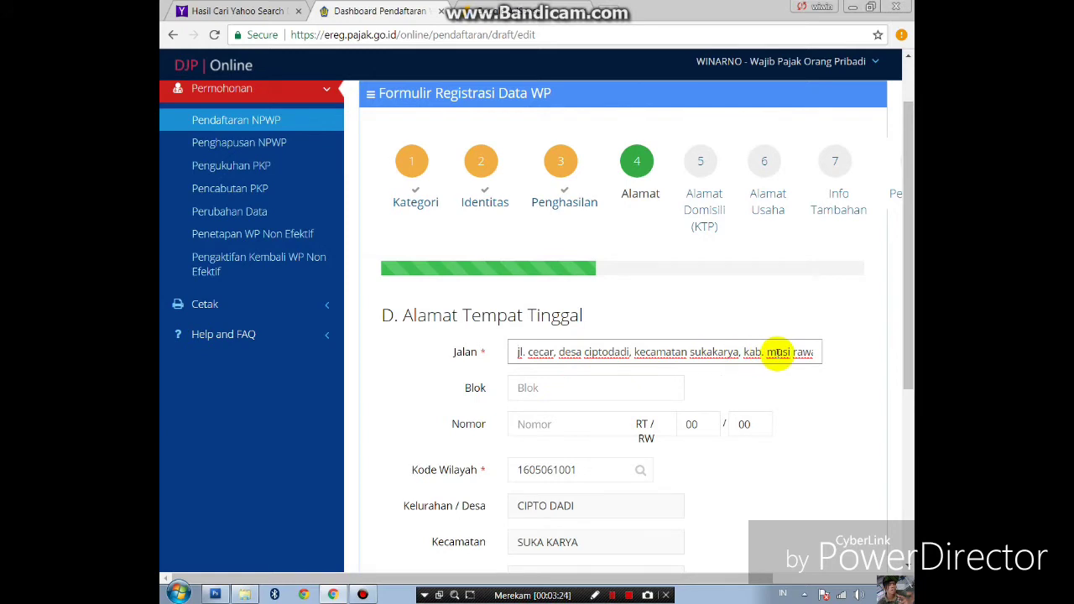
scroll(567, 381, down, 1)
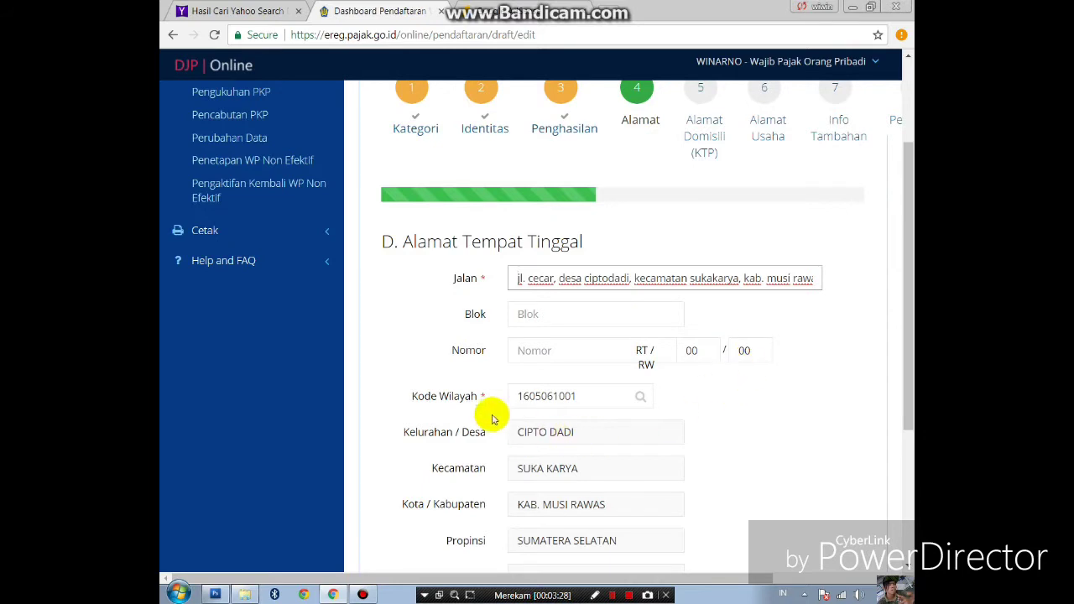
scroll(520, 399, down, 1)
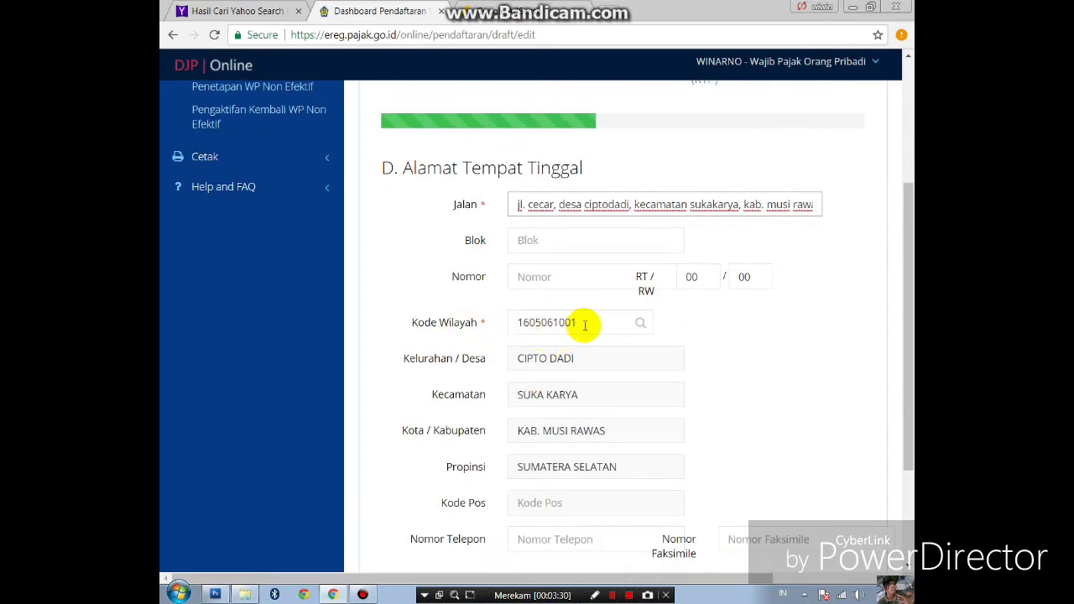
click(641, 325)
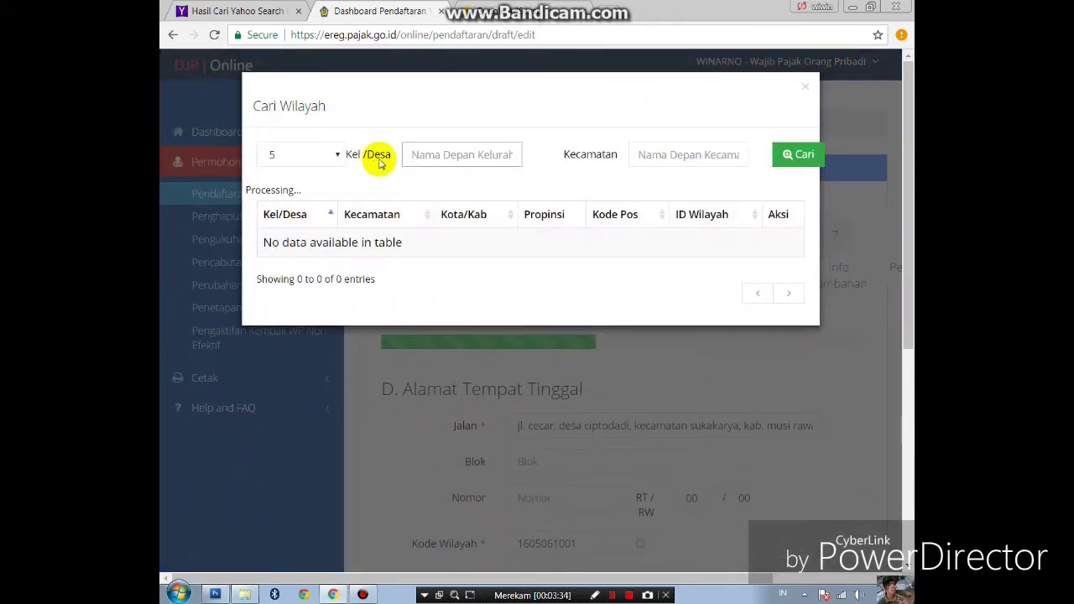
- Search sub-district Suka Karya, choose CIPTO DADI as residential region, and continue to the domicile step
click(455, 155)
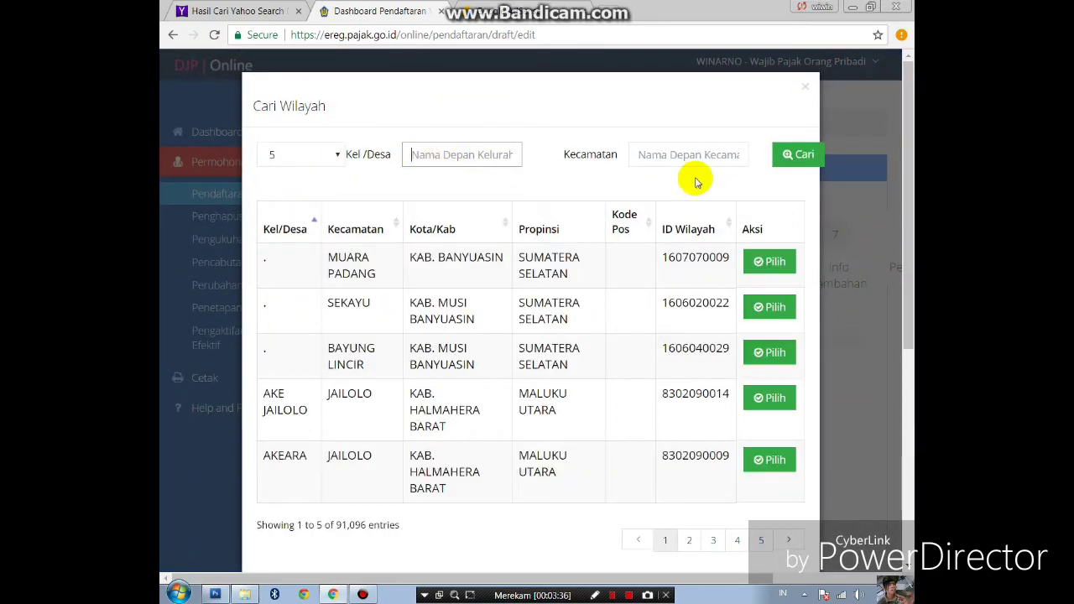
click(687, 158)
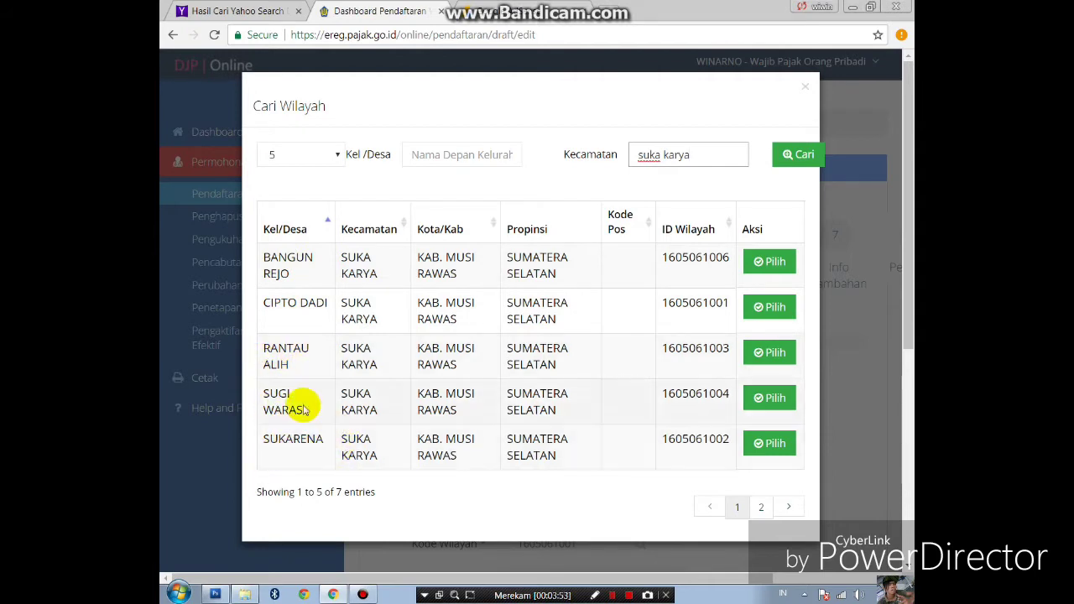
click(766, 309)
scroll(582, 419, down, 4)
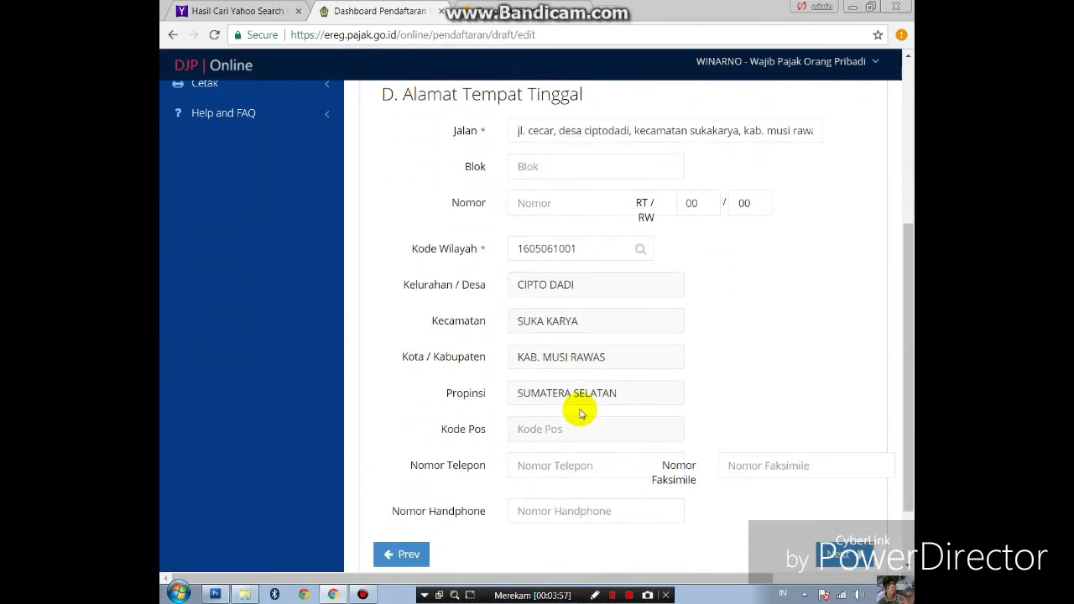
scroll(579, 413, down, 1)
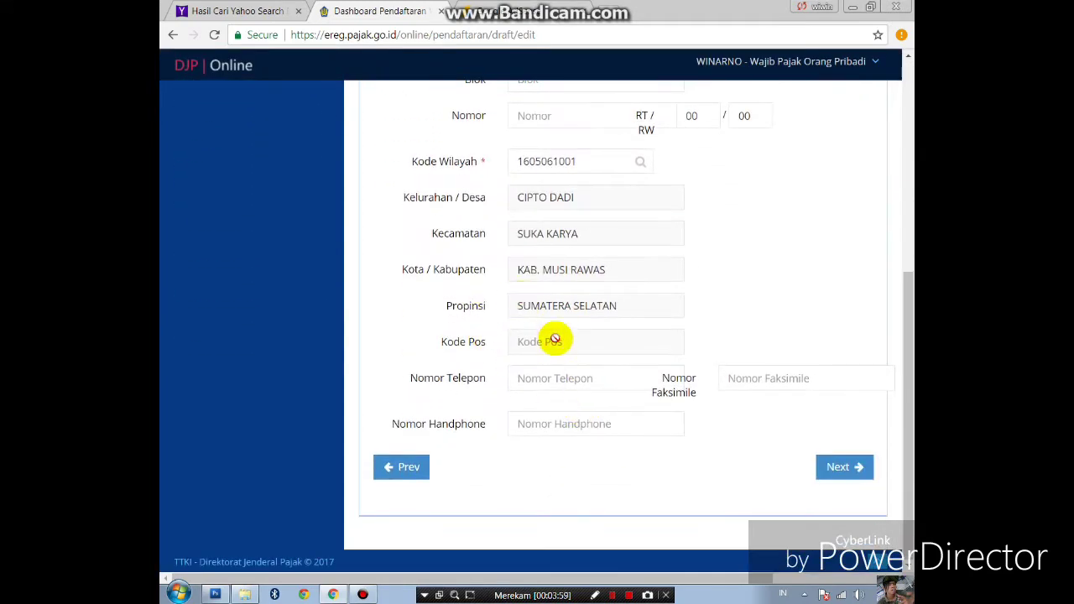
click(842, 468)
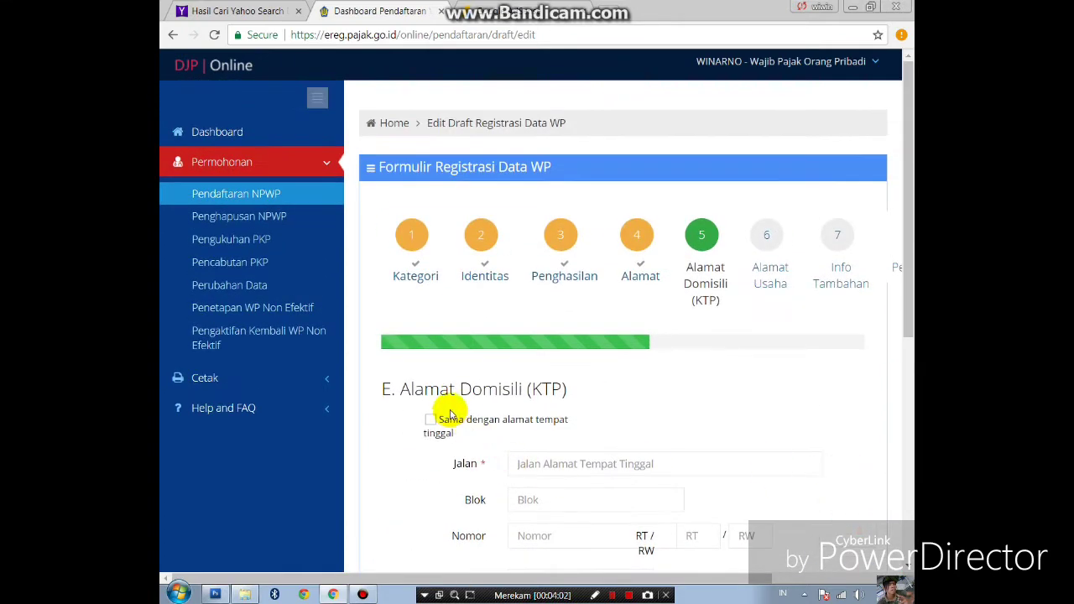
- Fill the domicile street address from the browser's saved autofill suggestion
scroll(412, 342, down, 1)
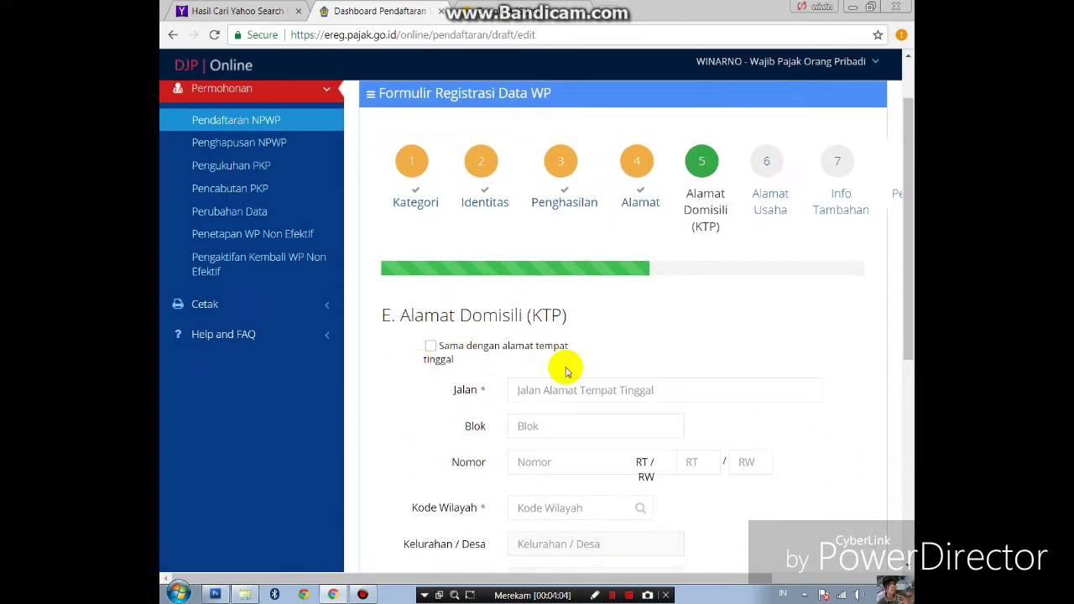
click(574, 392)
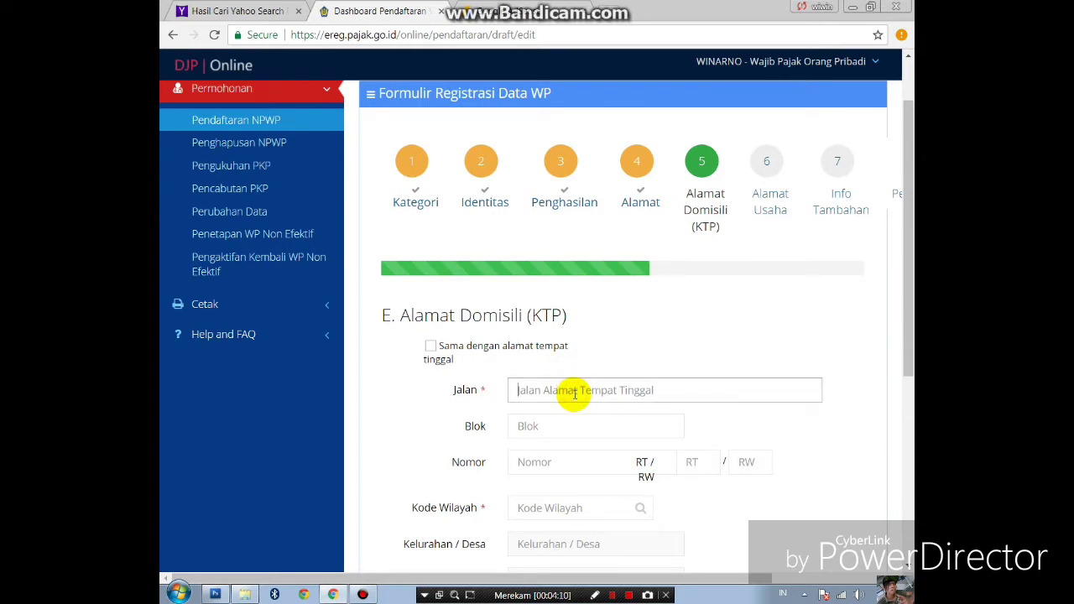
text(j)
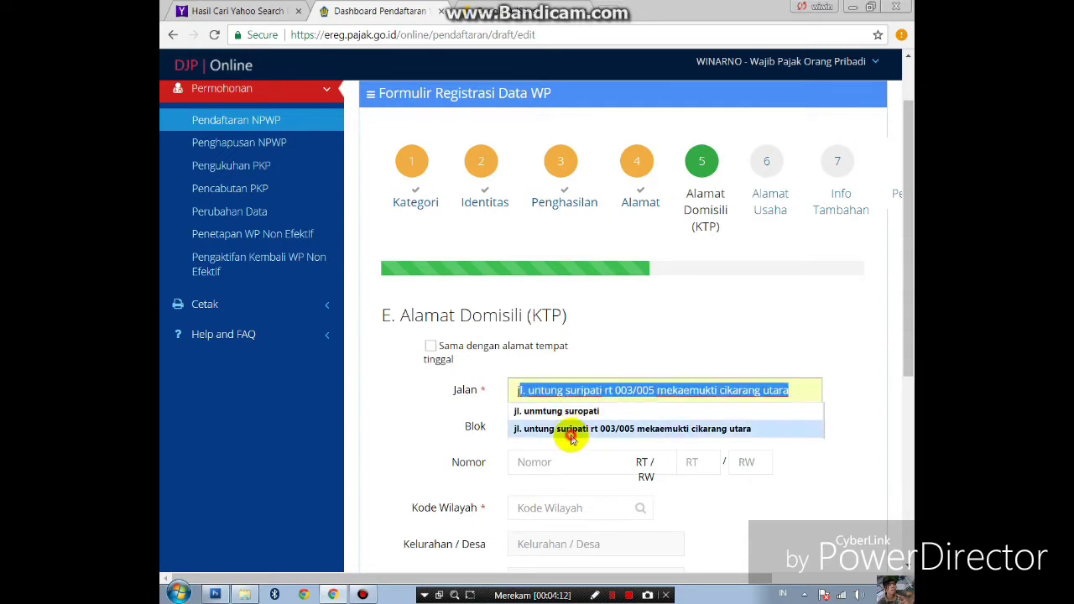
click(567, 432)
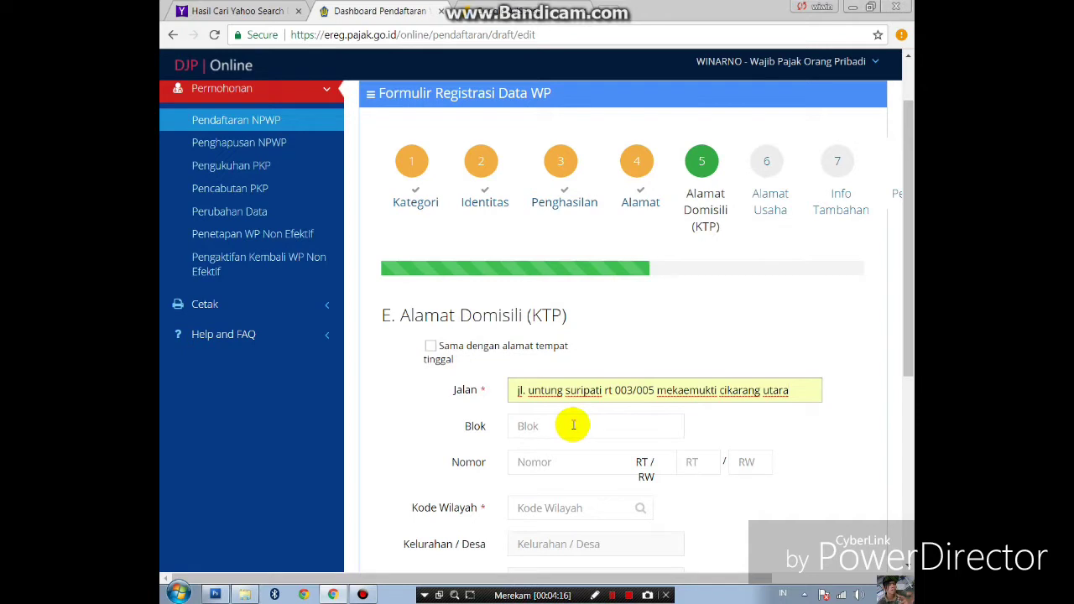
- Enter the domicile RT number and pick 005 as the RW number
scroll(571, 428, down, 1)
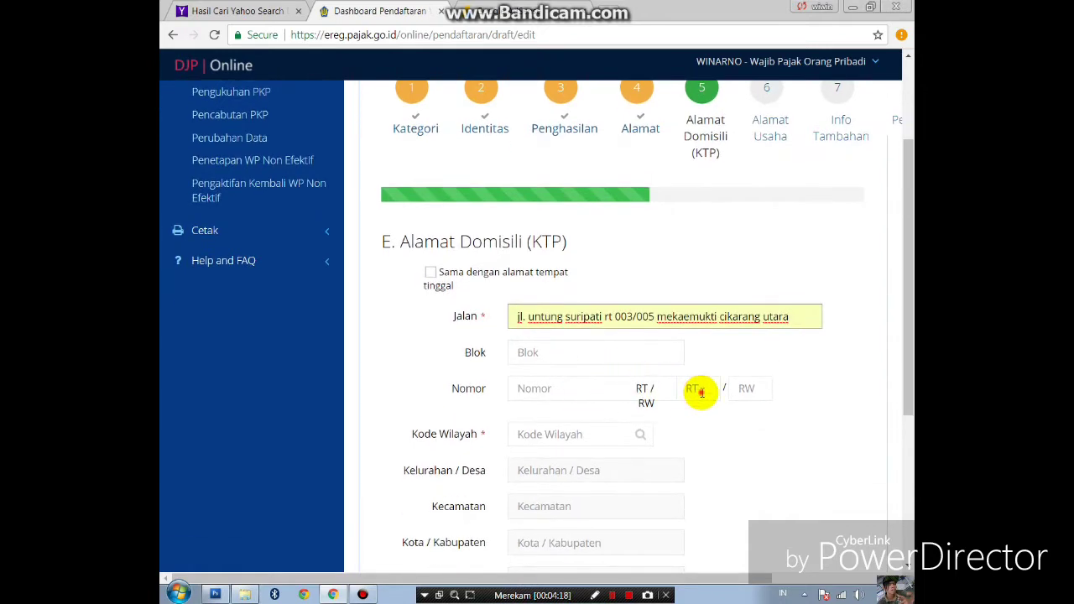
click(699, 391)
text(00)
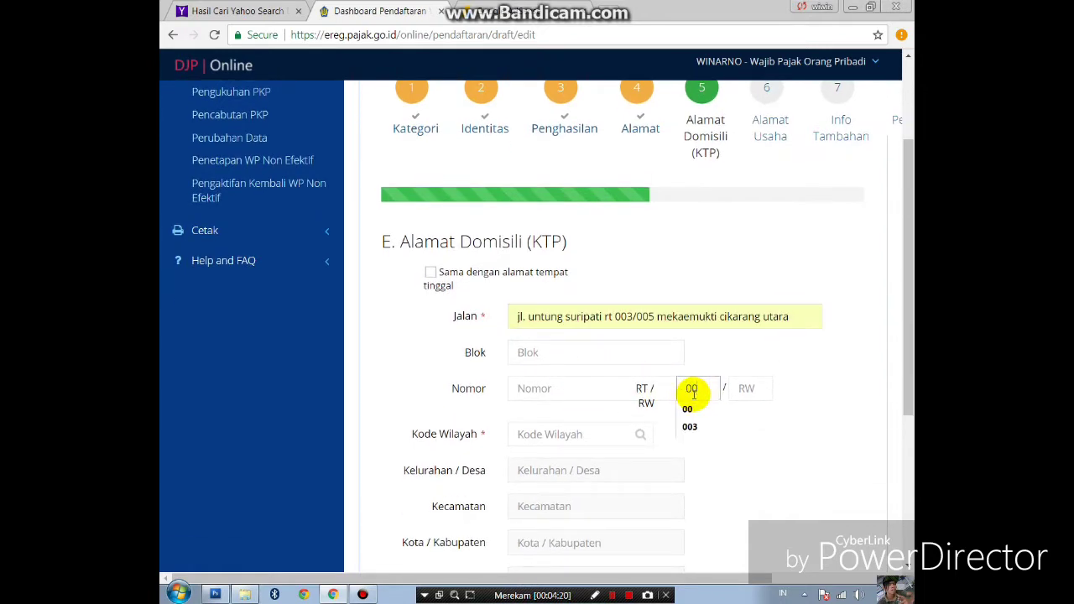
text(2)
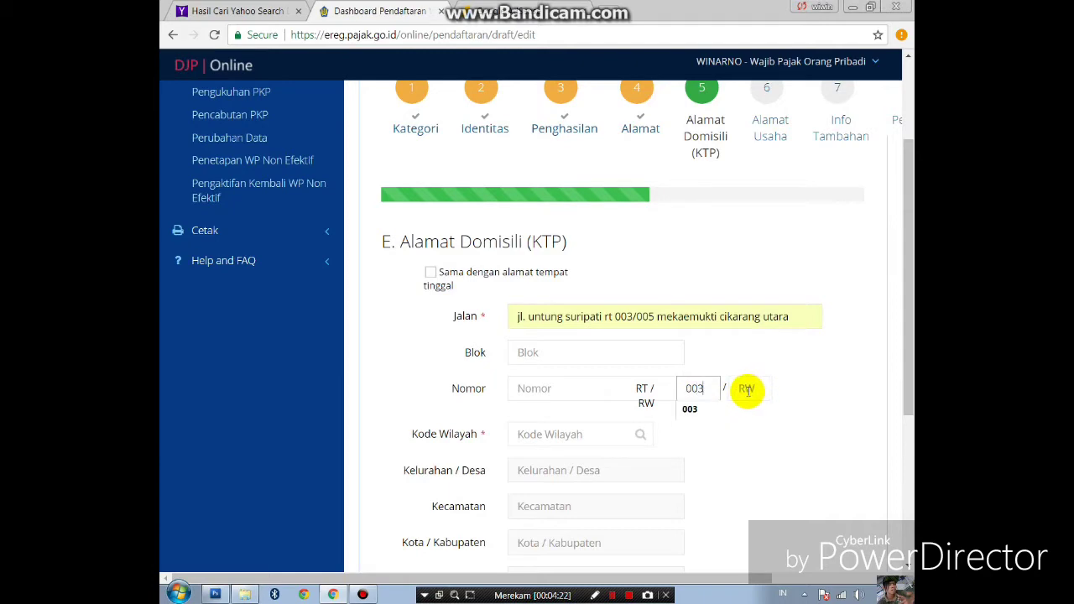
click(742, 394)
text(00)
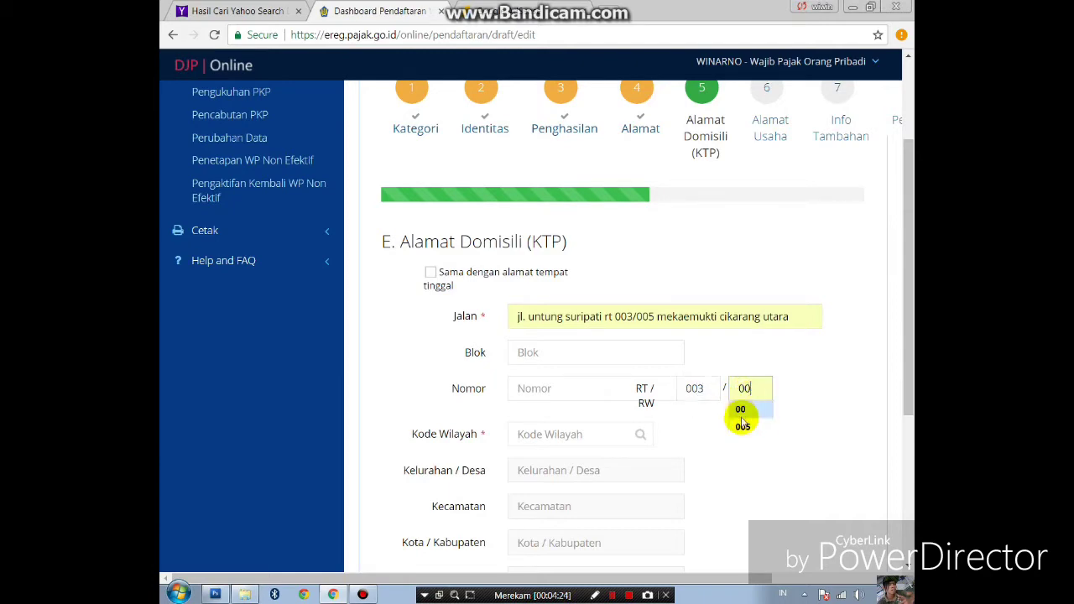
click(742, 425)
scroll(532, 402, down, 1)
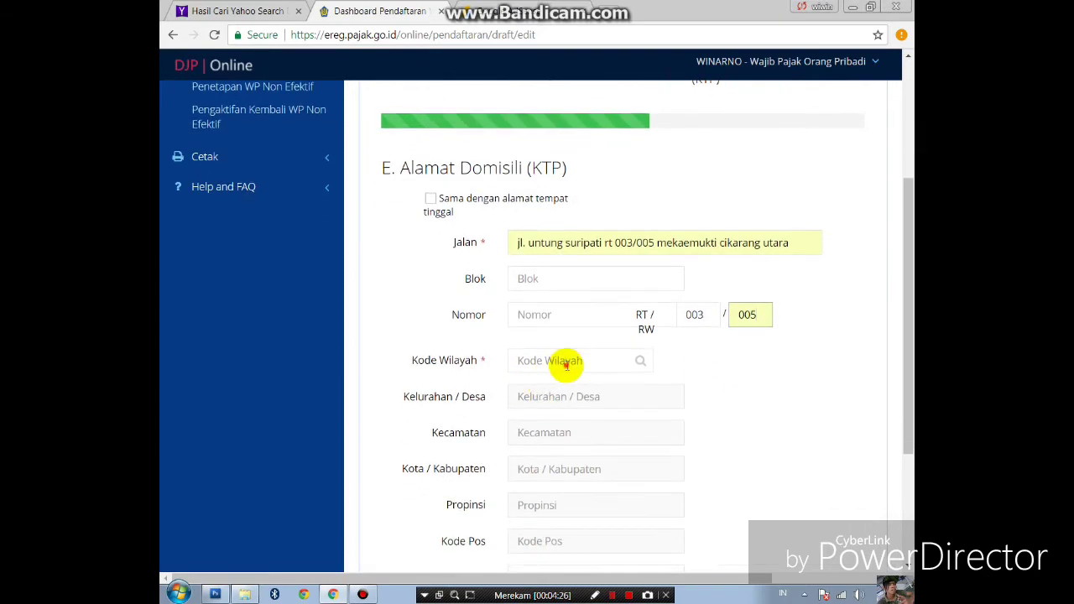
click(564, 361)
click(499, 151)
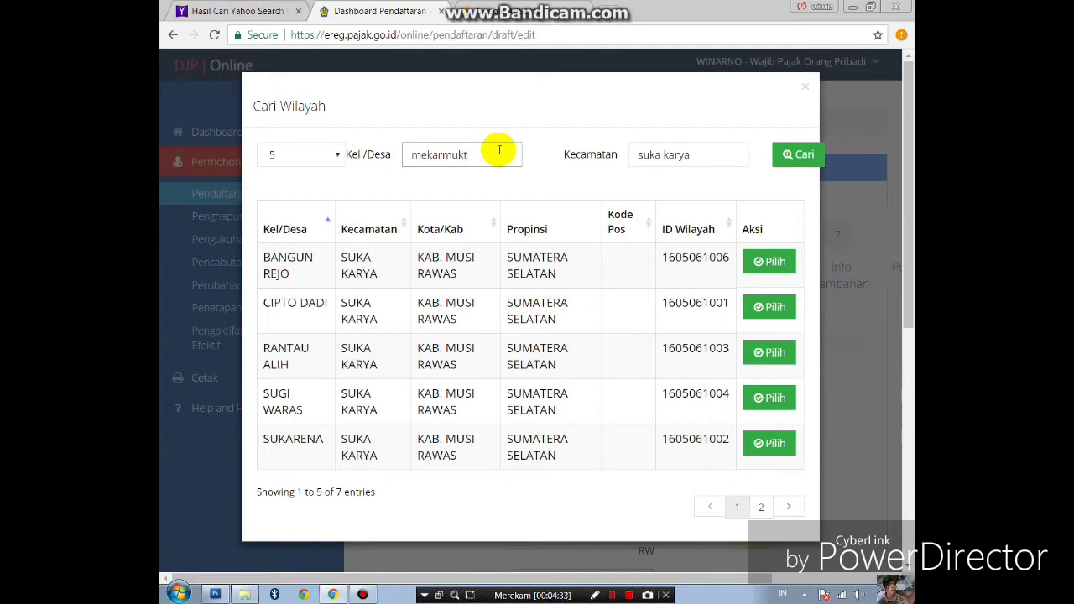
drag(709, 156, 614, 156)
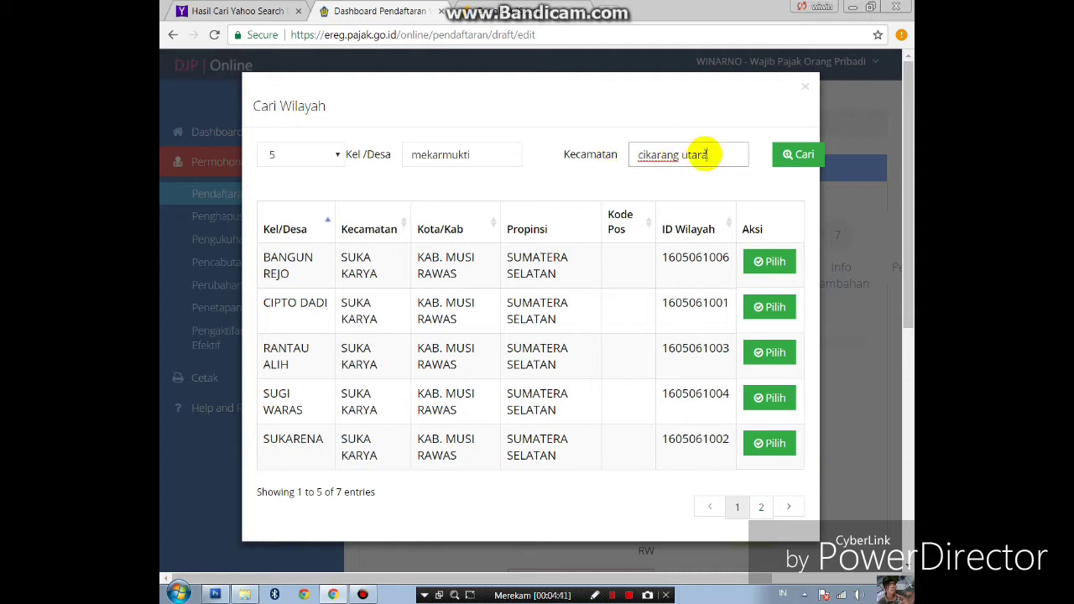
click(791, 167)
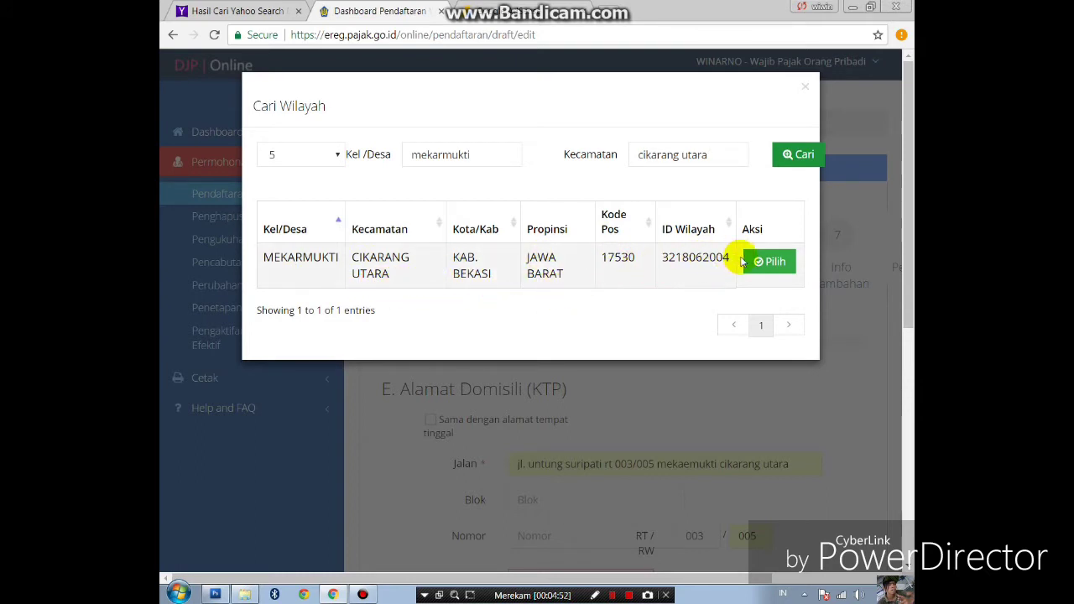
click(772, 262)
scroll(703, 348, down, 3)
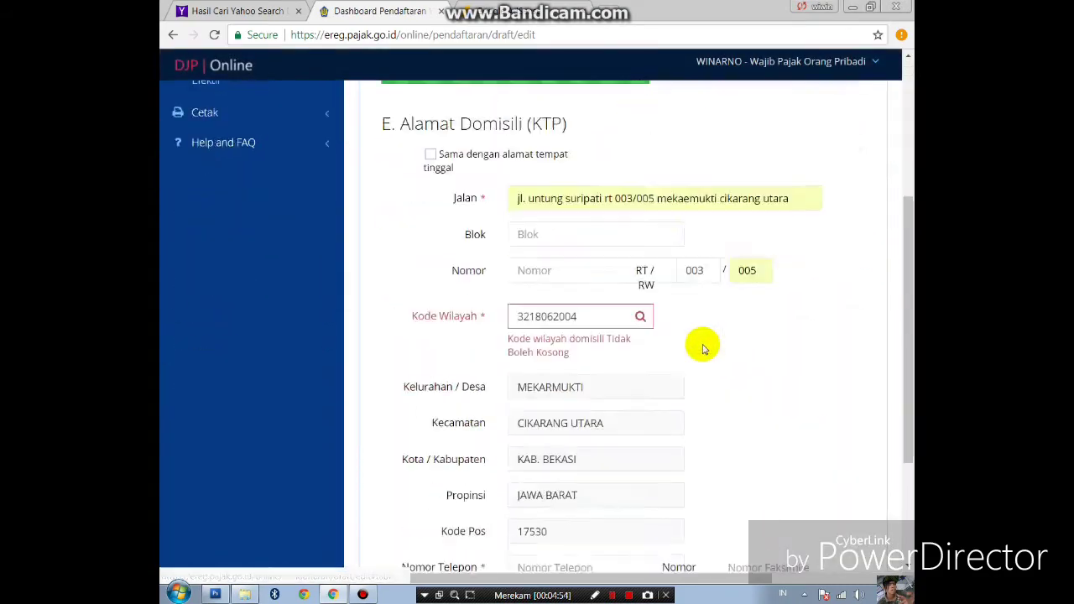
- Reselect MEKARMUKTI as the domicile region and try to continue to the next step
scroll(703, 348, down, 2)
click(638, 141)
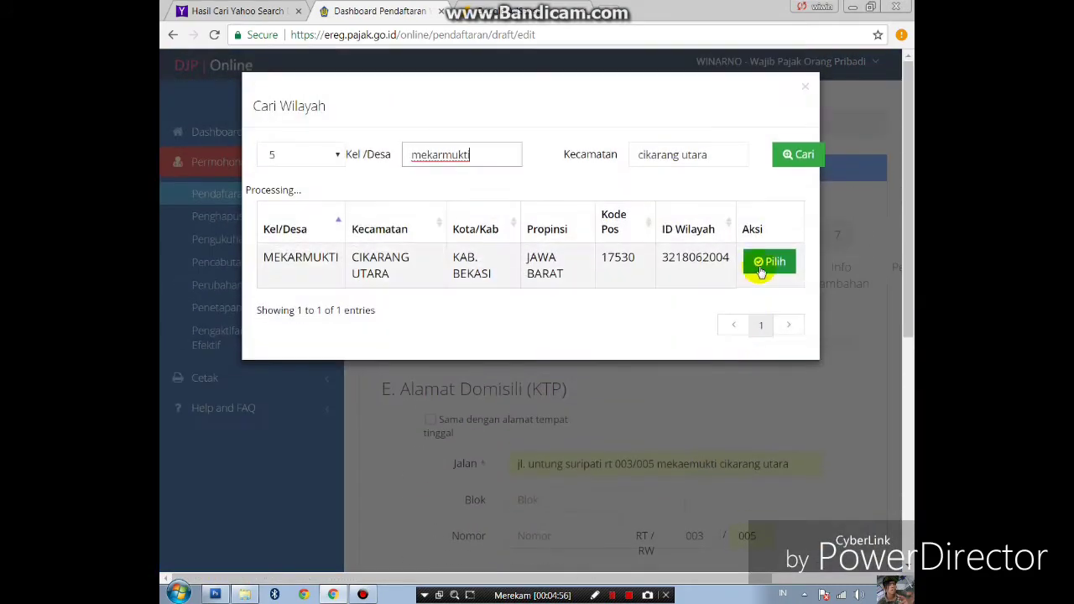
click(769, 262)
scroll(499, 345, down, 3)
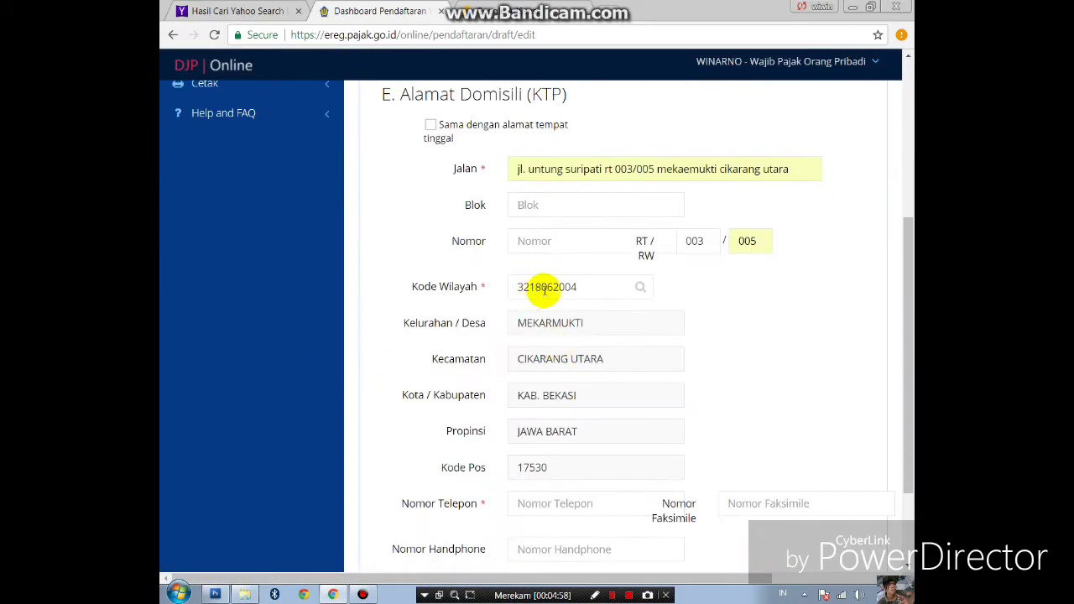
scroll(566, 386, down, 2)
scroll(576, 338, up, 1)
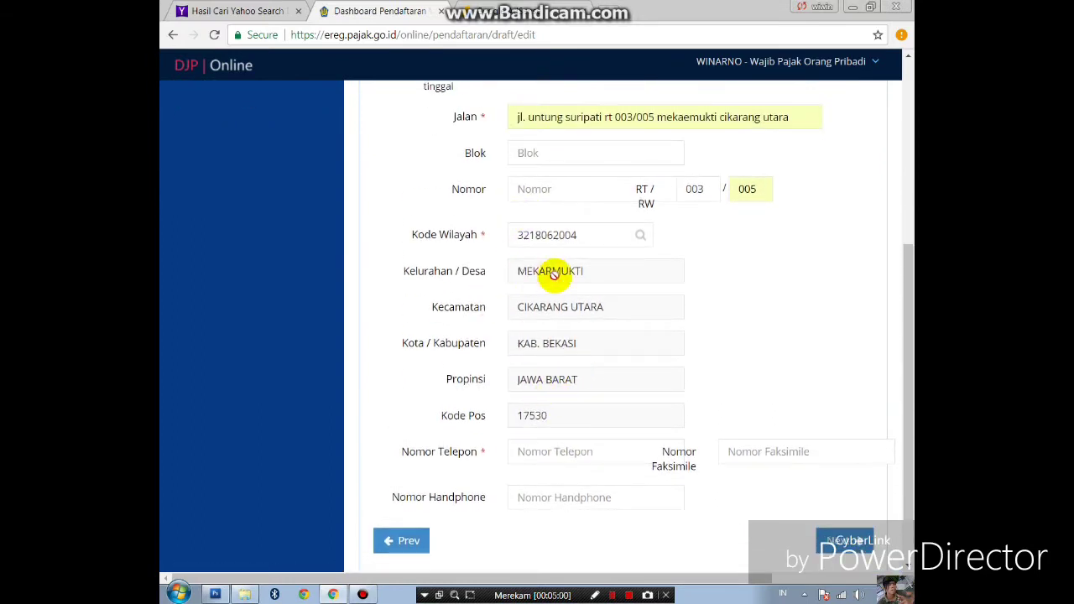
scroll(556, 307, down, 1)
click(849, 467)
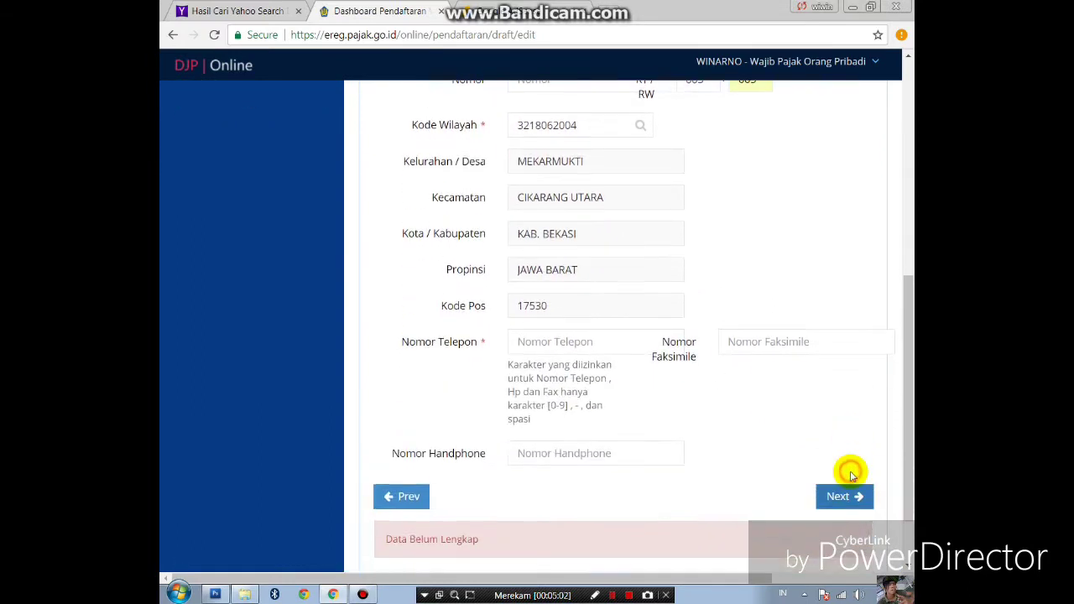
- Return to the domicile street address field and place the caret at its end
scroll(851, 476, down, 1)
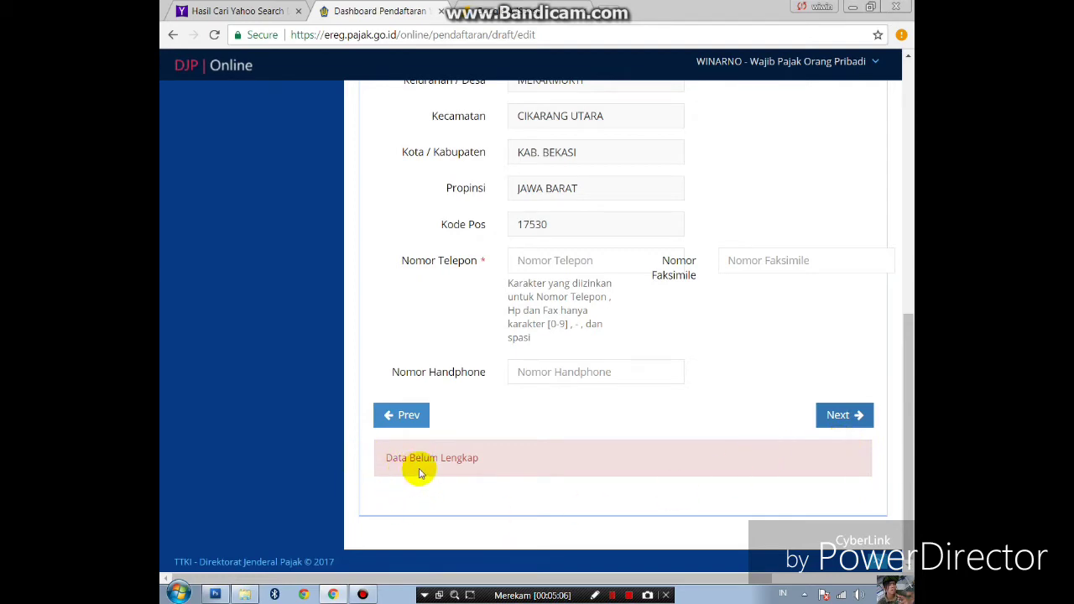
scroll(437, 474, up, 1)
scroll(522, 529, up, 3)
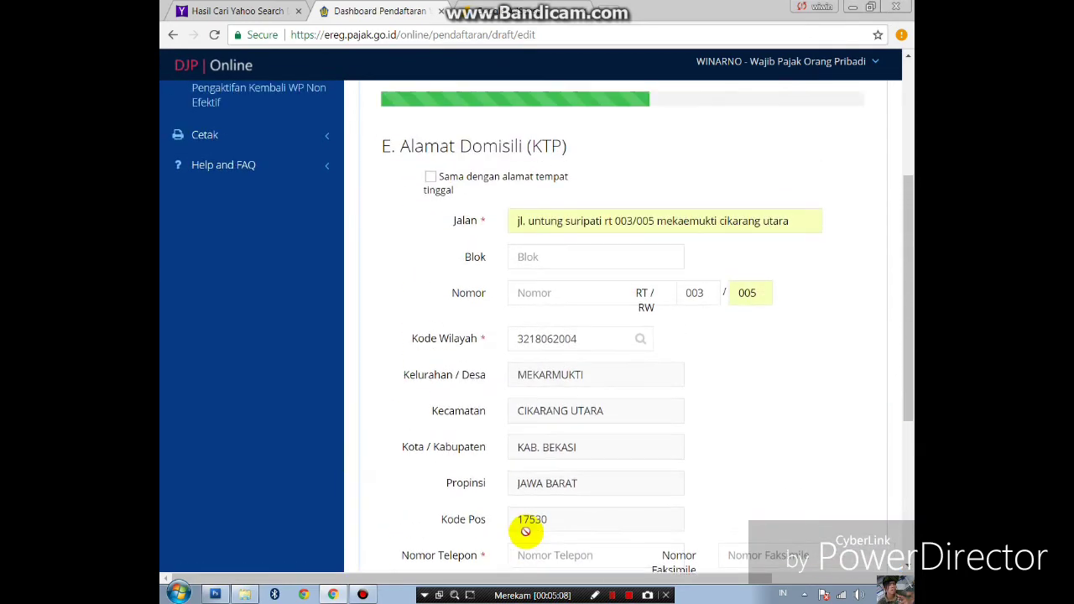
scroll(526, 530, up, 1)
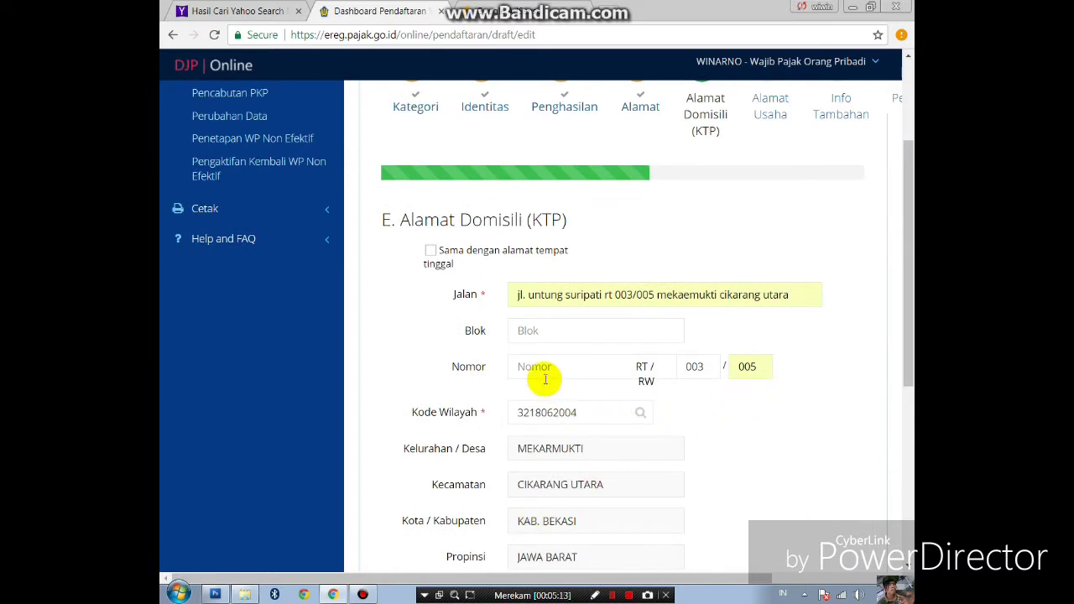
click(789, 294)
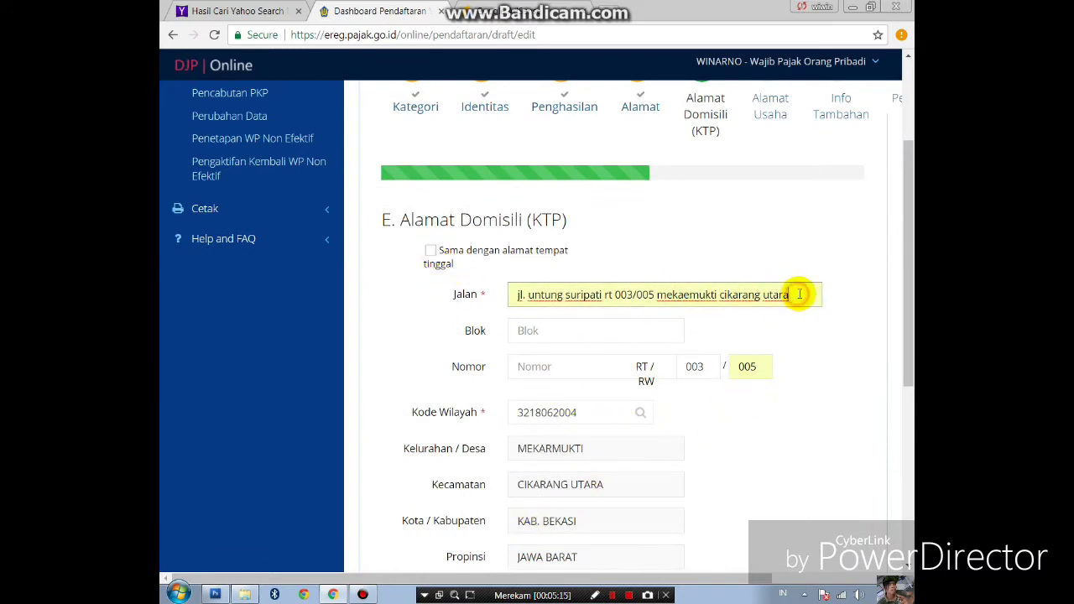
scroll(655, 356, down, 1)
scroll(704, 326, down, 1)
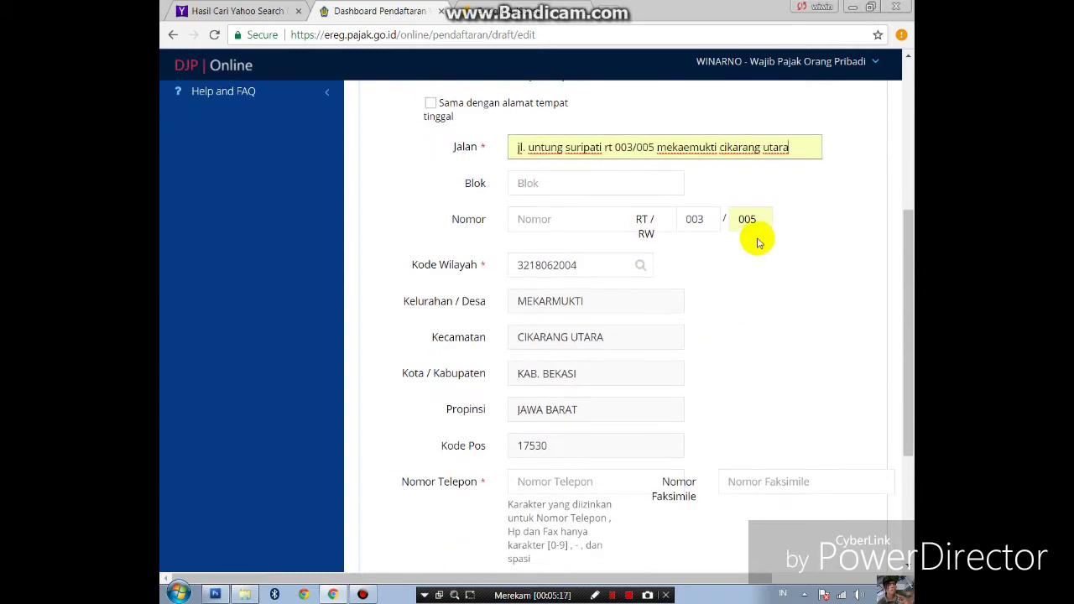
click(793, 154)
scroll(671, 328, down, 2)
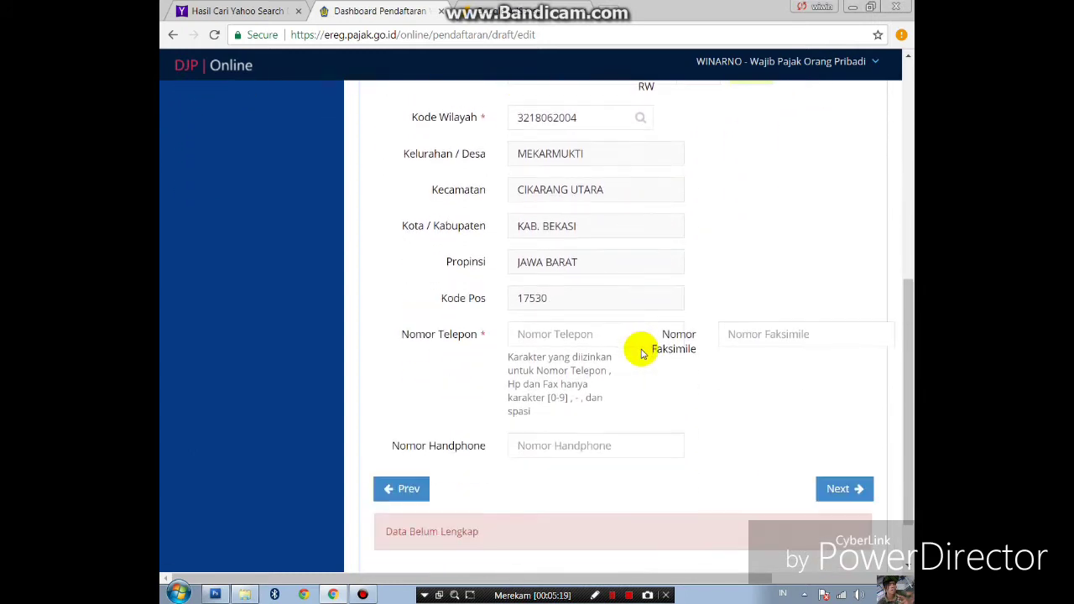
- Visit the telephone, mobile and fax number fields, then switch to the Yahoo search results
click(538, 335)
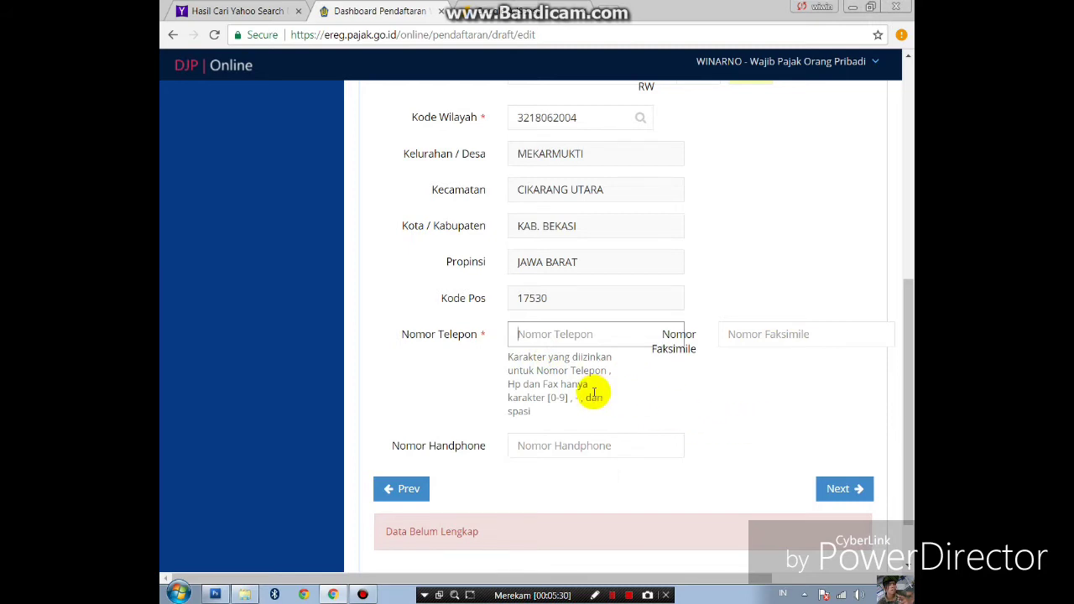
scroll(598, 243, up, 2)
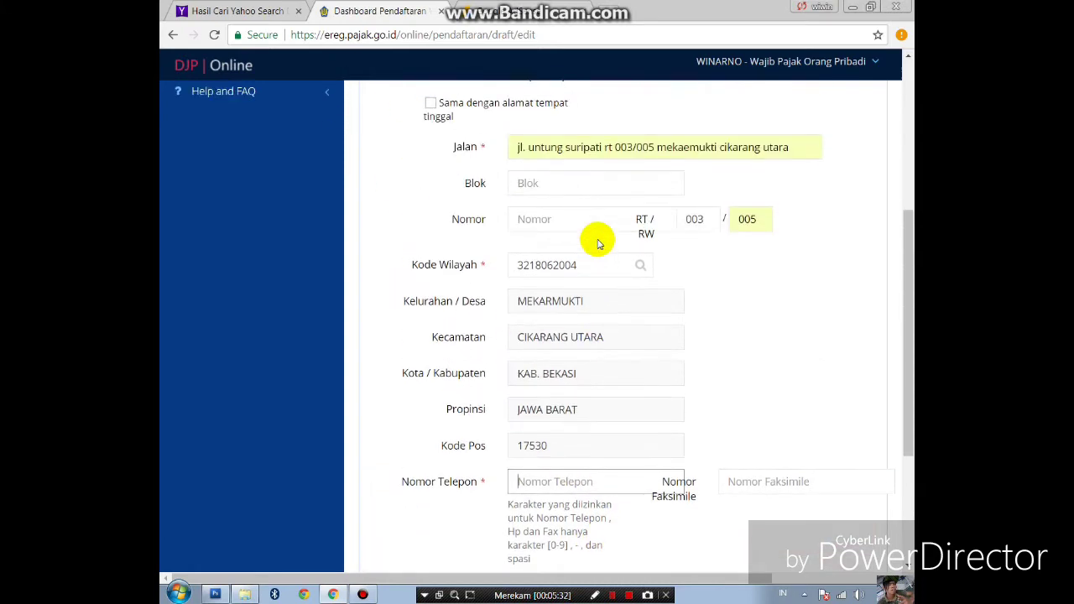
scroll(599, 244, down, 2)
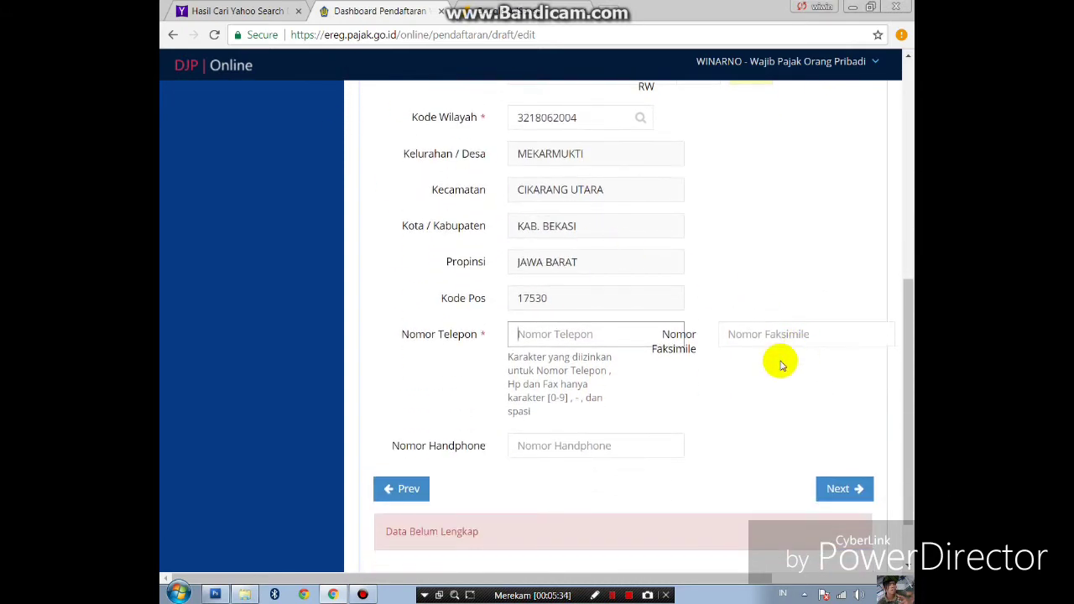
click(540, 453)
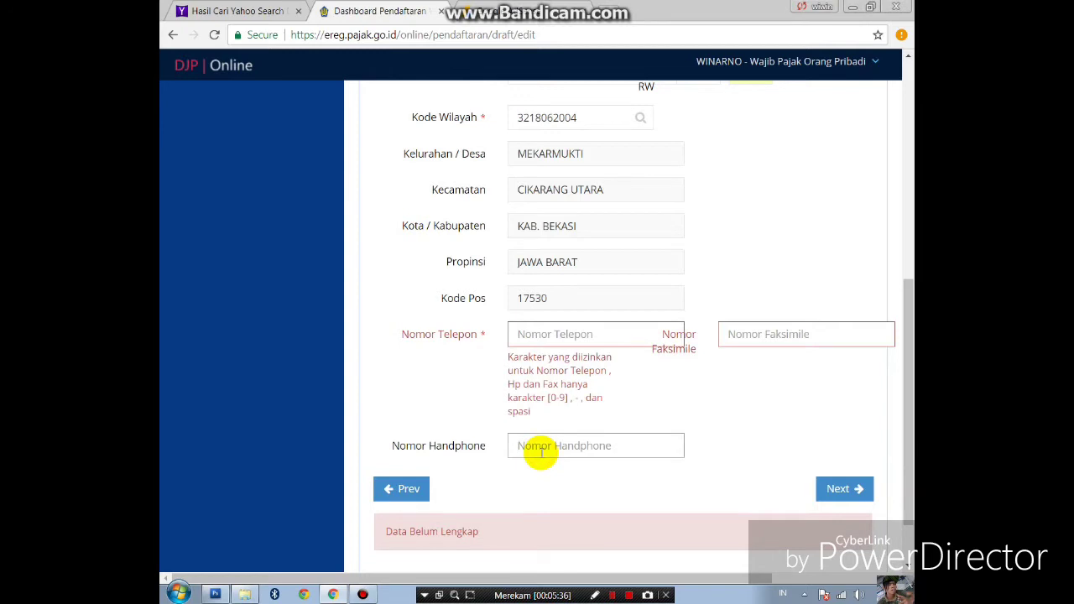
click(747, 332)
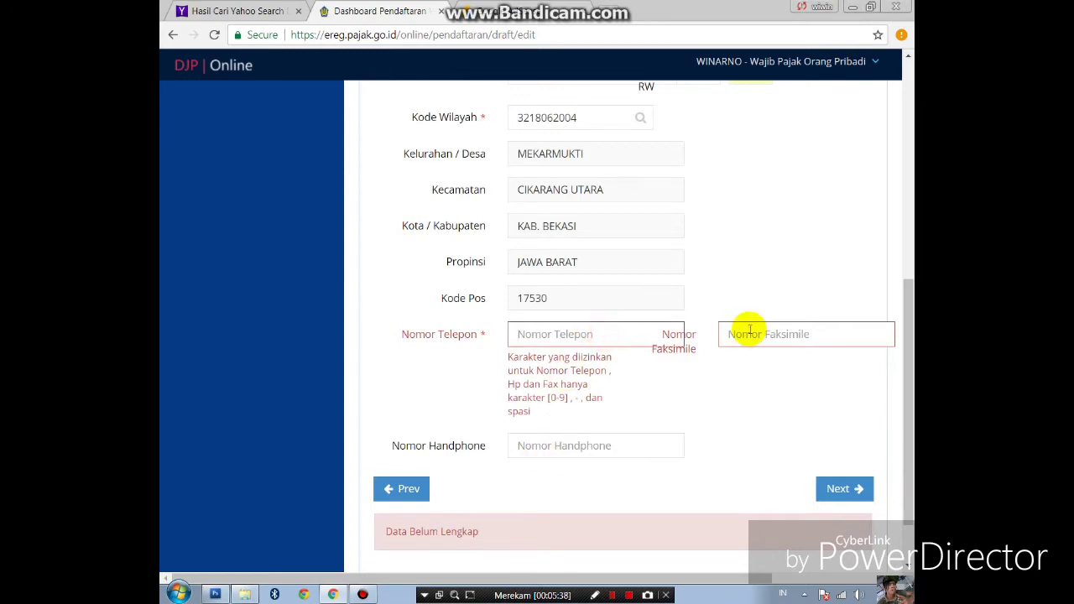
click(270, 11)
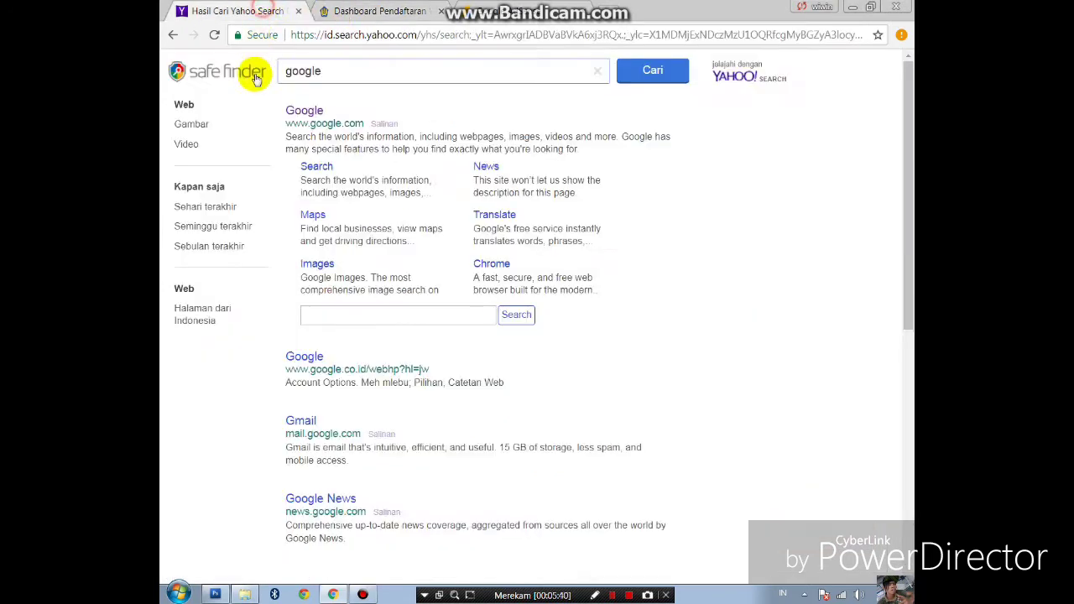
- Search Google for 'no telepon dan faksin cikarang utara' and allow location access
click(304, 112)
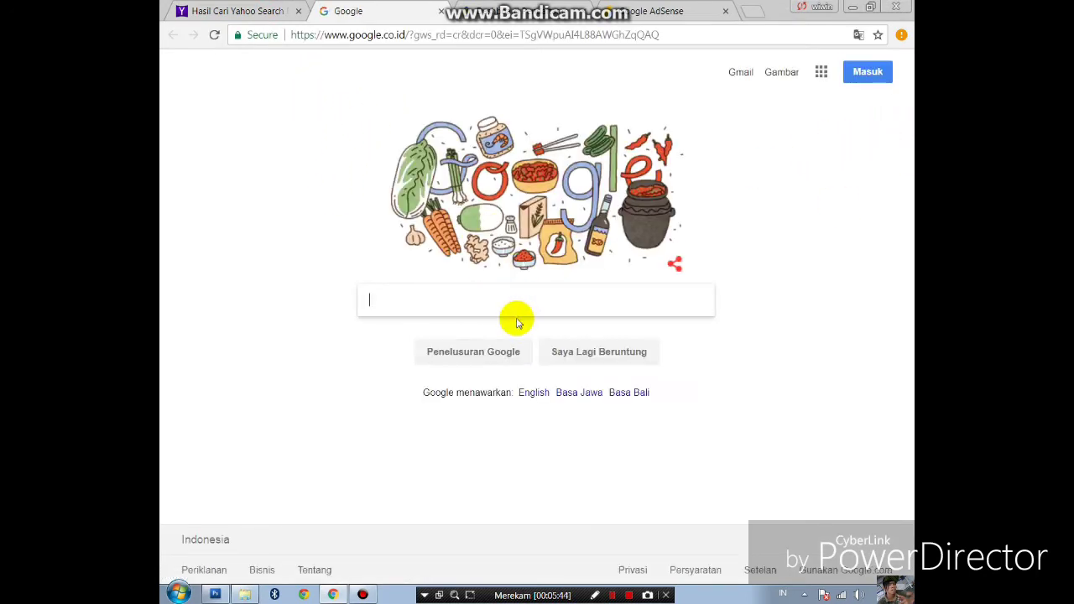
text(no )
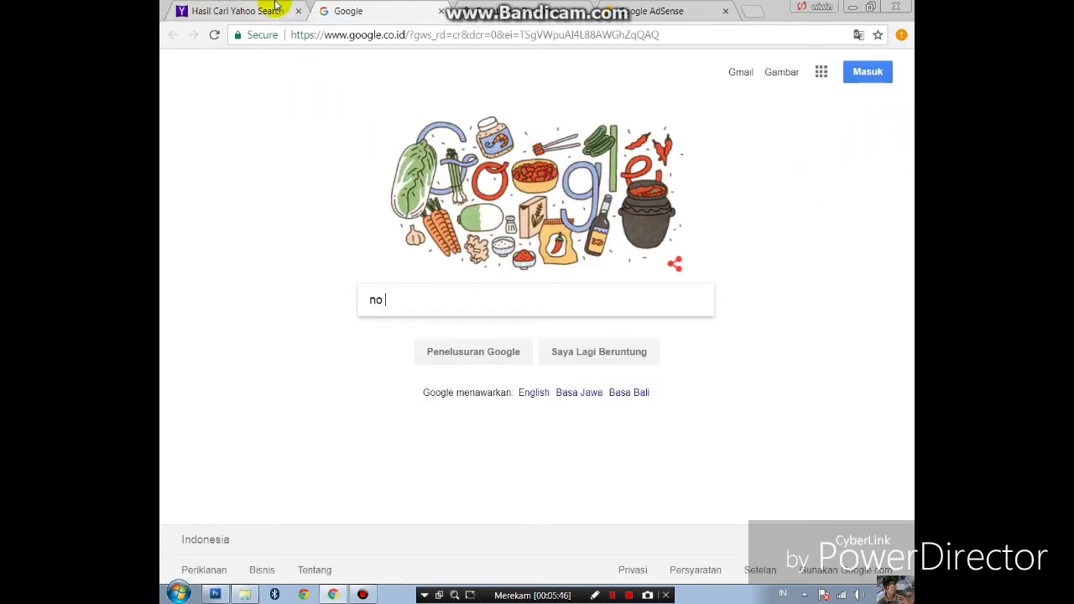
text(telepon dan )
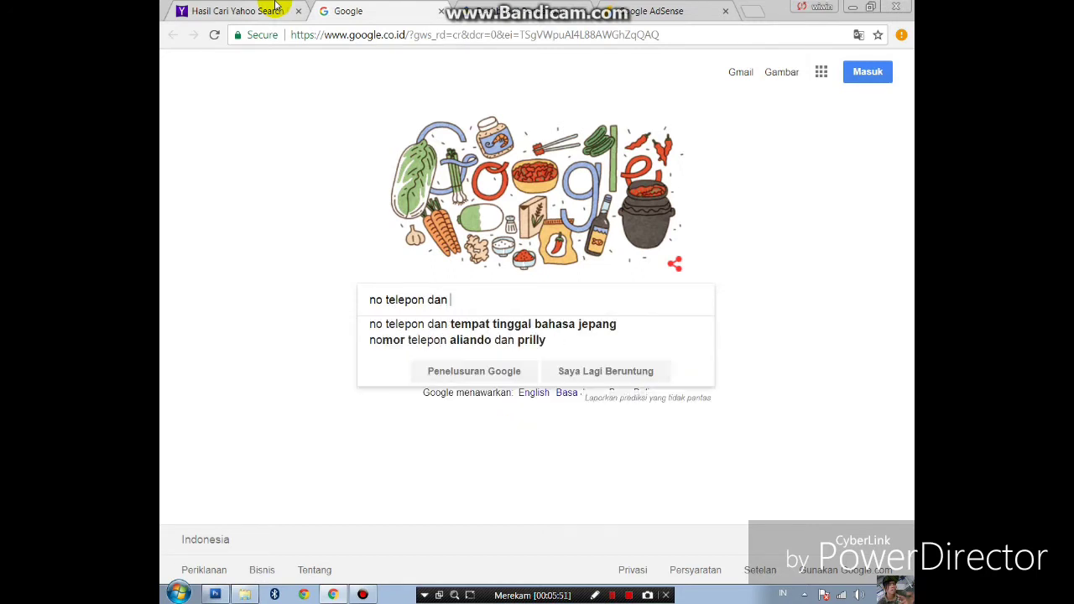
text(faksin d)
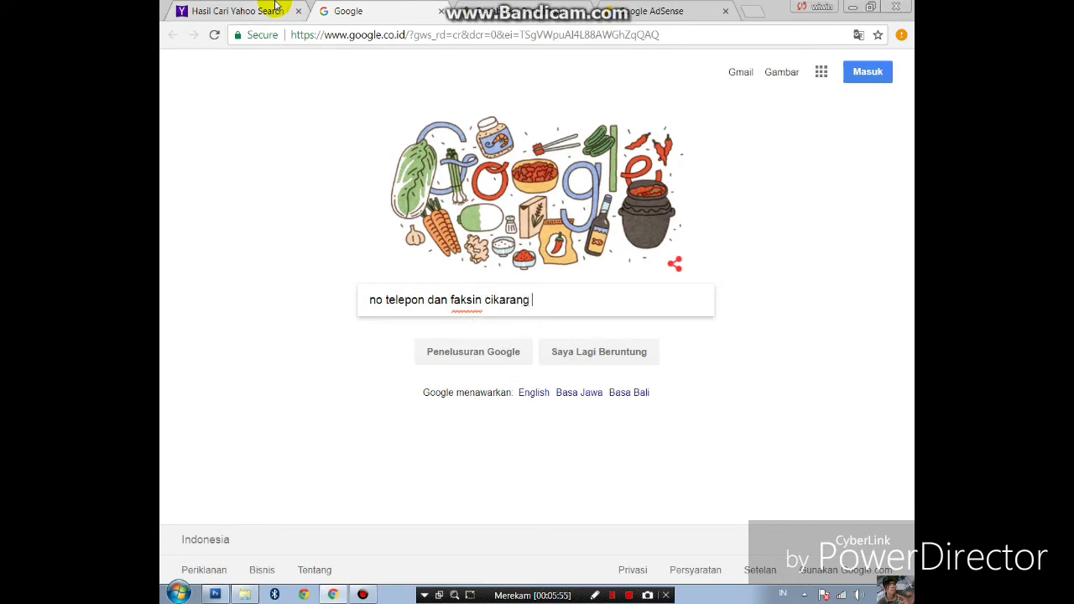
text(utara)
key(Return)
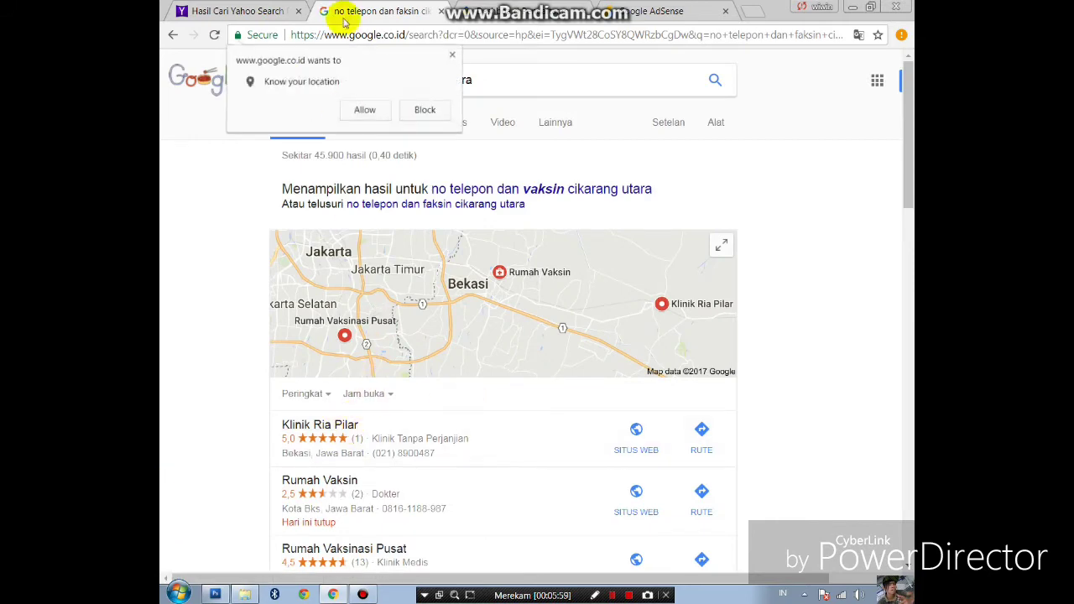
click(362, 107)
- Narrow the query to 'no telepon cikarang utara' by deleting 'dan faksin' and search again
scroll(390, 298, down, 3)
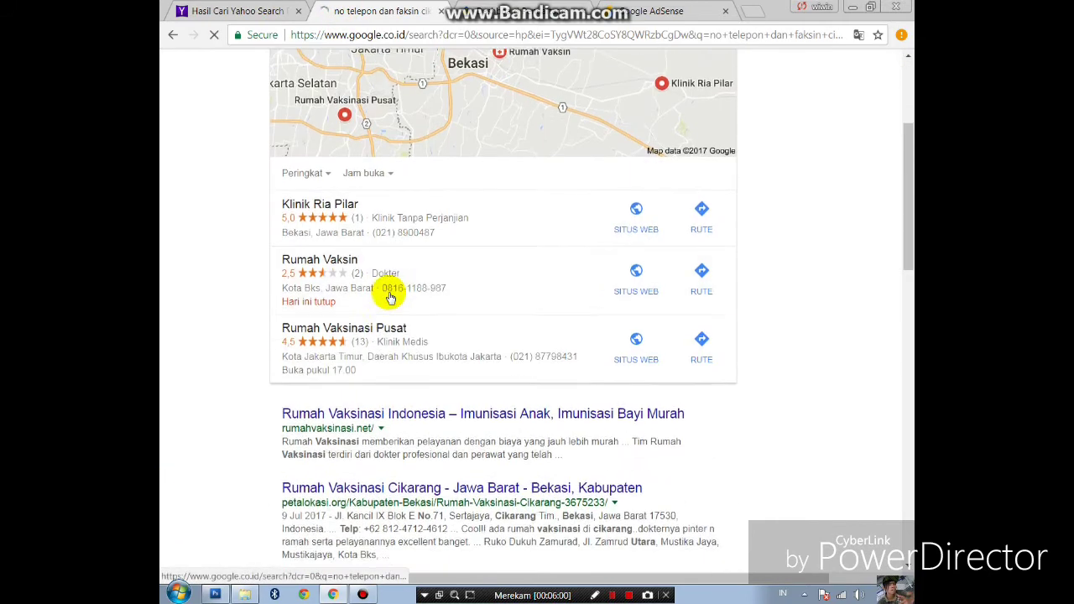
scroll(448, 307, down, 2)
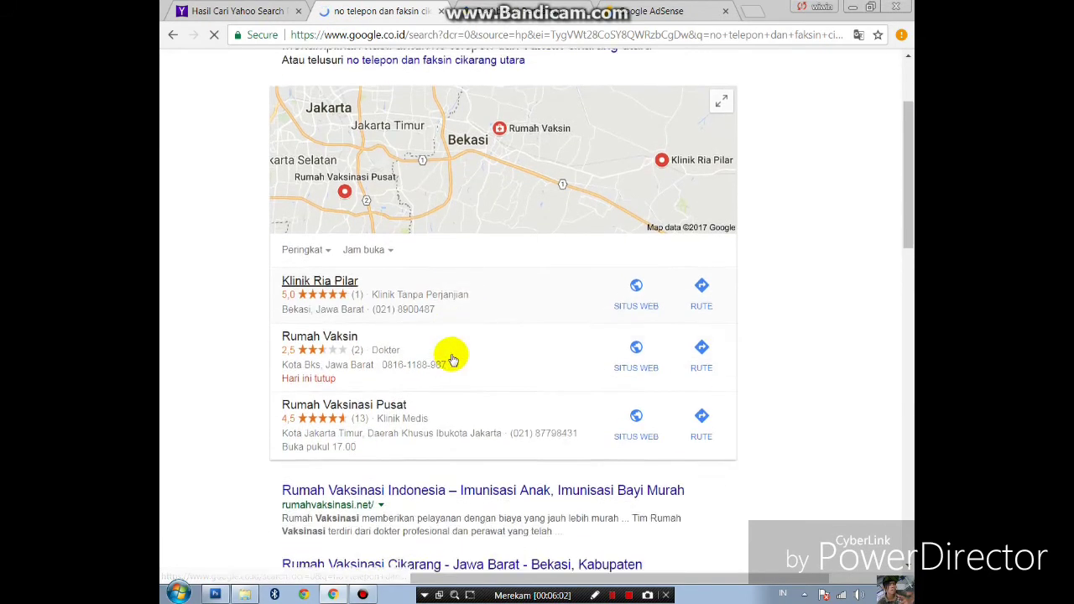
scroll(453, 359, down, 1)
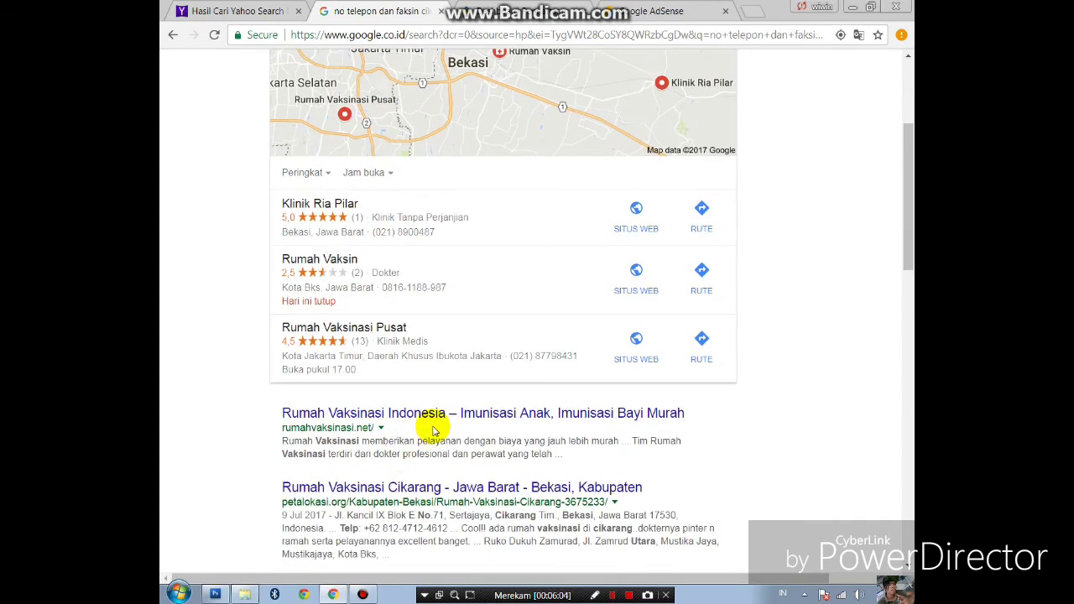
scroll(434, 431, down, 1)
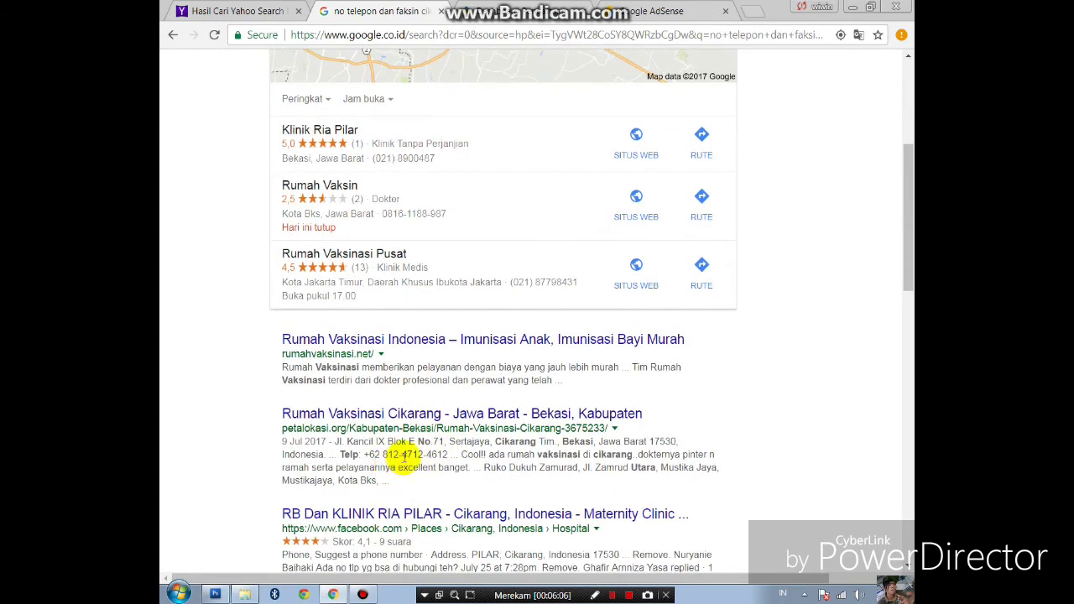
scroll(419, 451, down, 1)
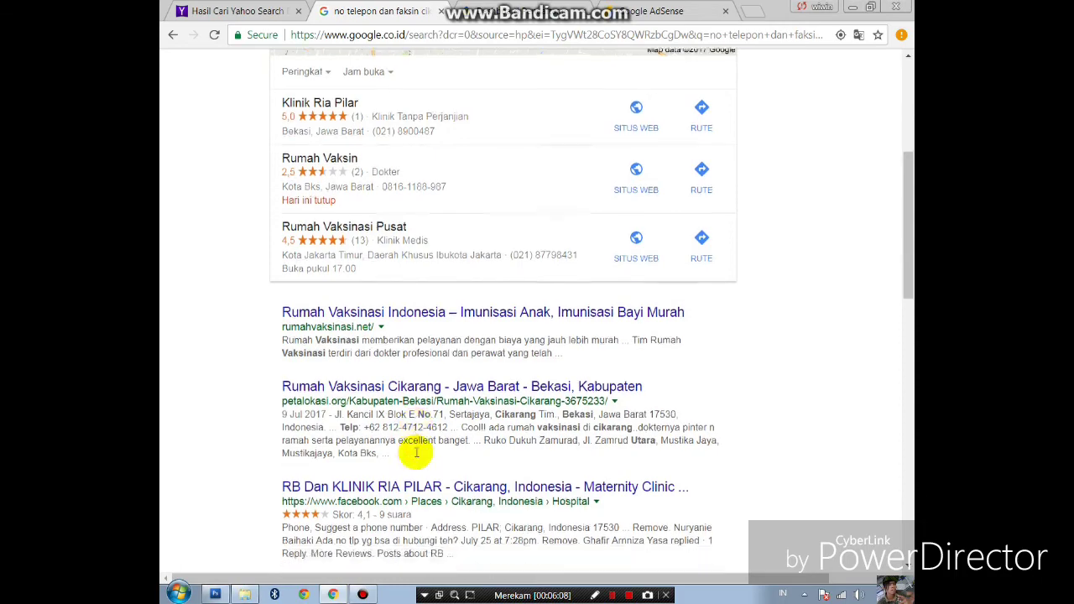
scroll(411, 454, down, 3)
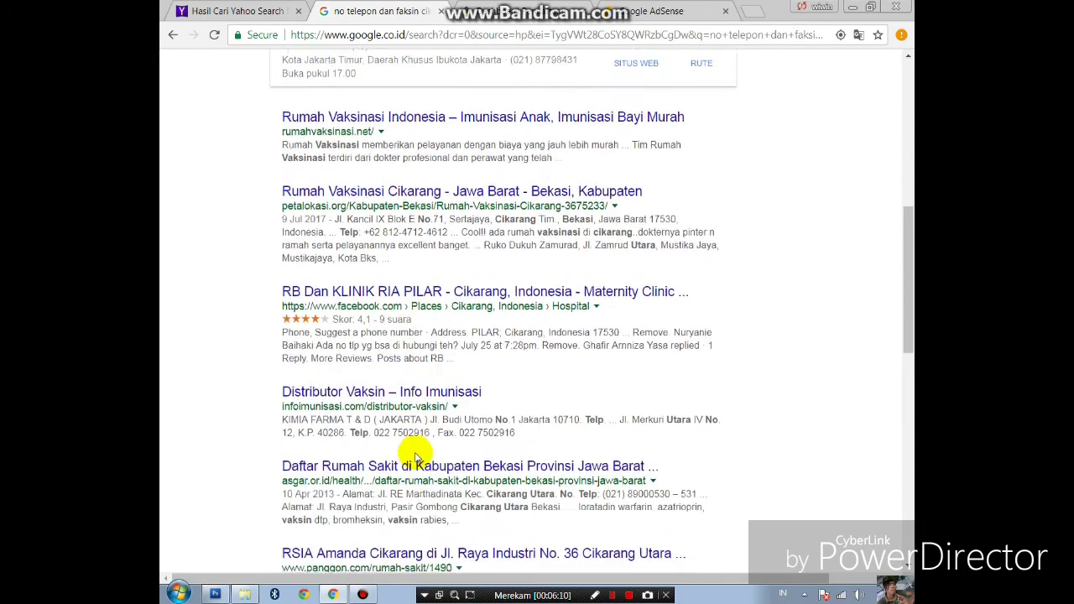
scroll(414, 451, up, 8)
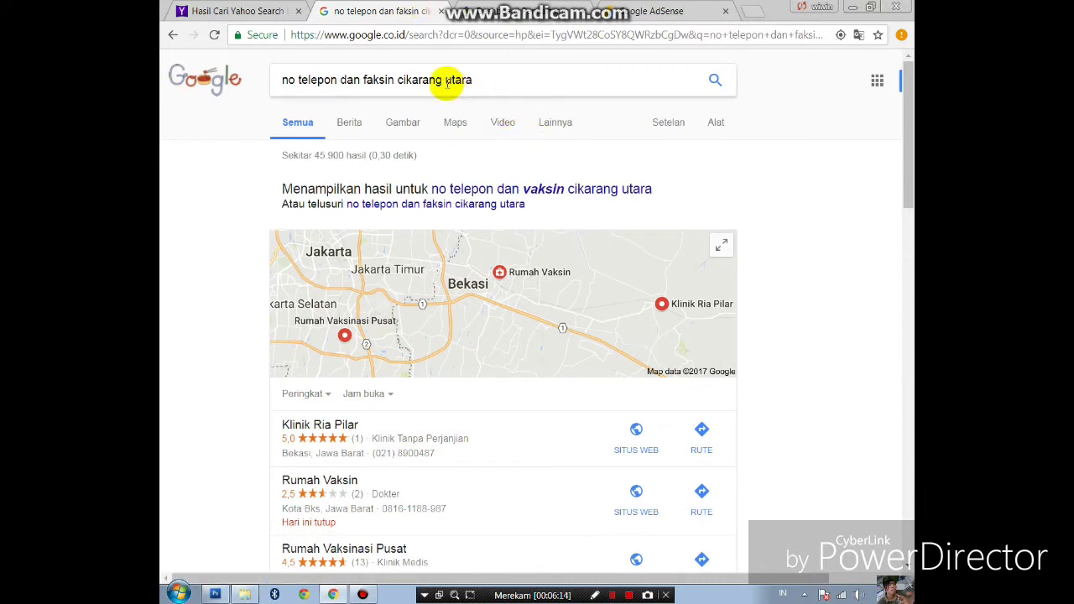
drag(396, 79, 344, 80)
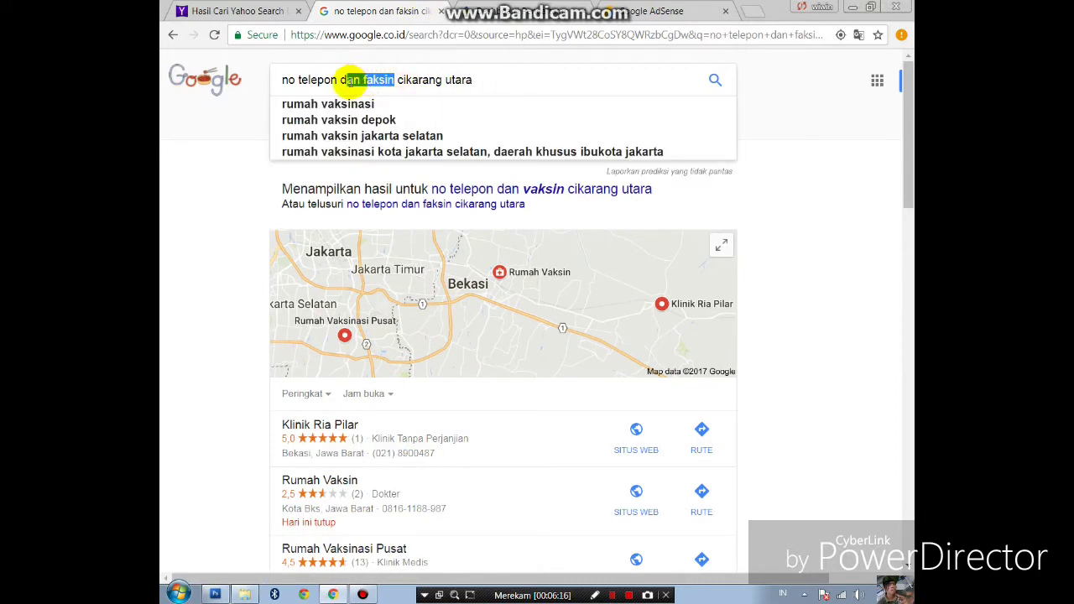
key(BackSpace)
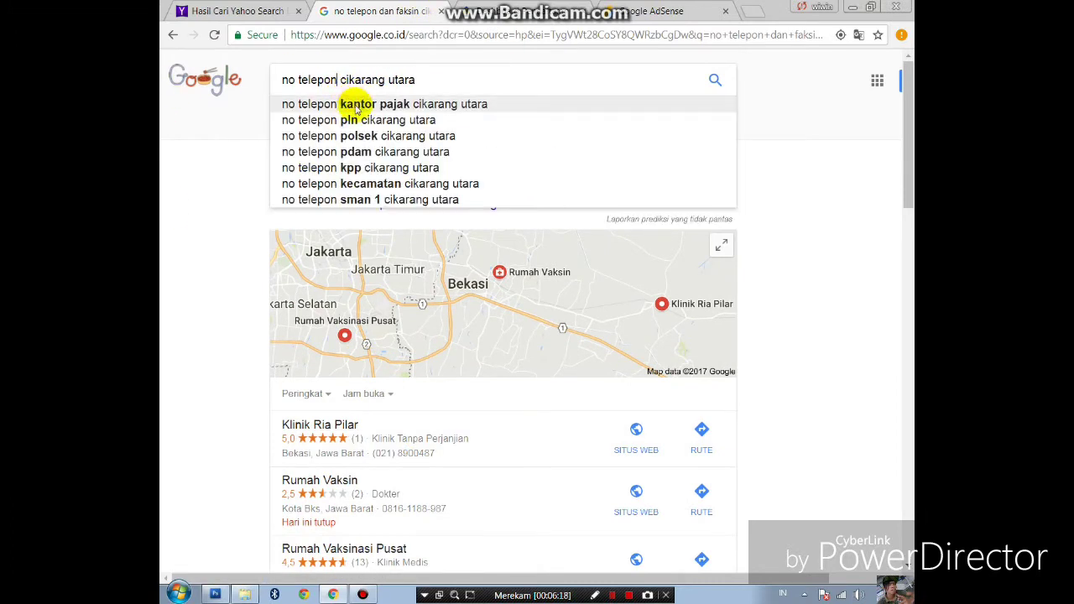
key(Return)
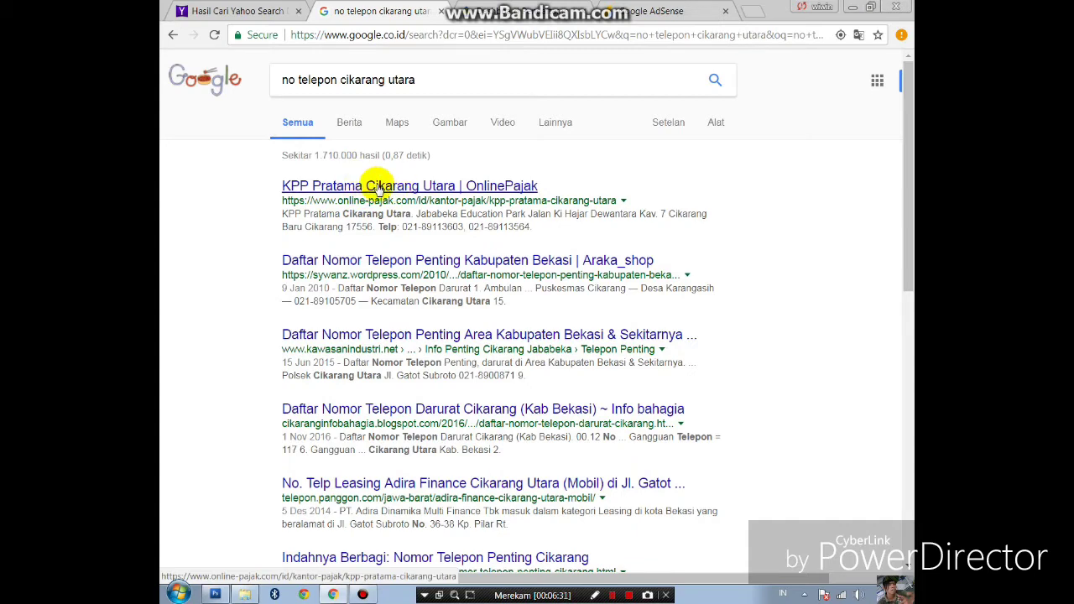
- Copy the first KPP Pratama Cikarang Utara phone number from OnlinePajak into the form's Nomor Telepon
click(378, 187)
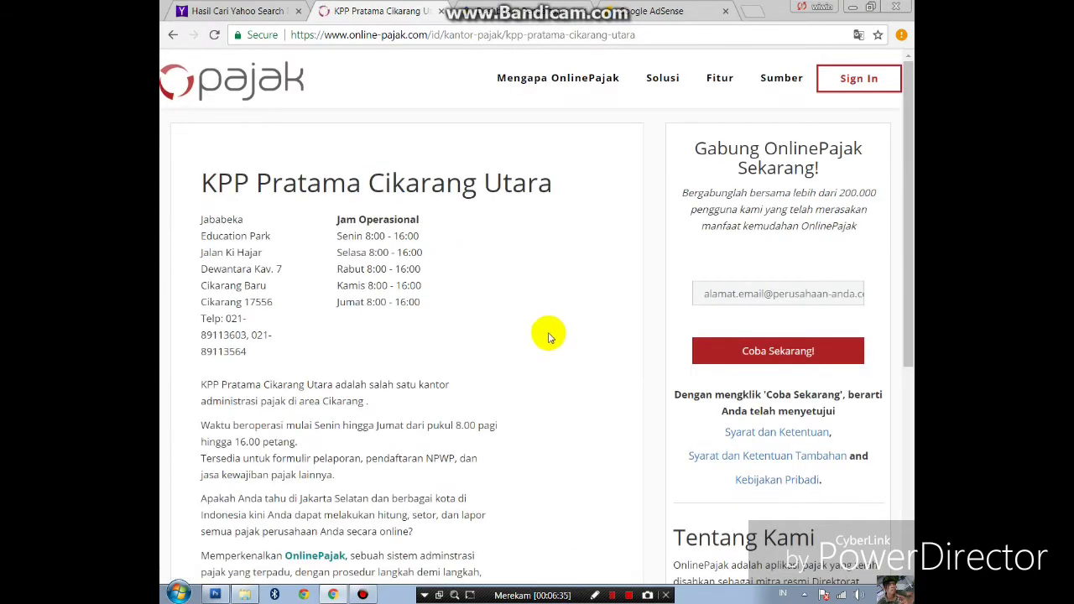
scroll(542, 337, down, 4)
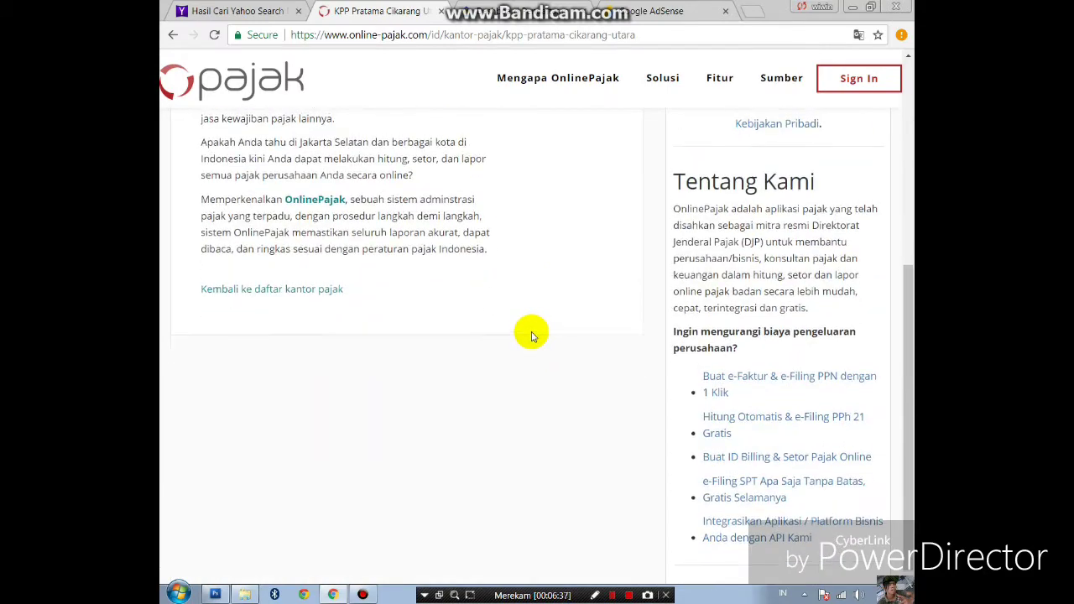
scroll(532, 335, up, 3)
scroll(532, 336, down, 2)
scroll(529, 334, up, 3)
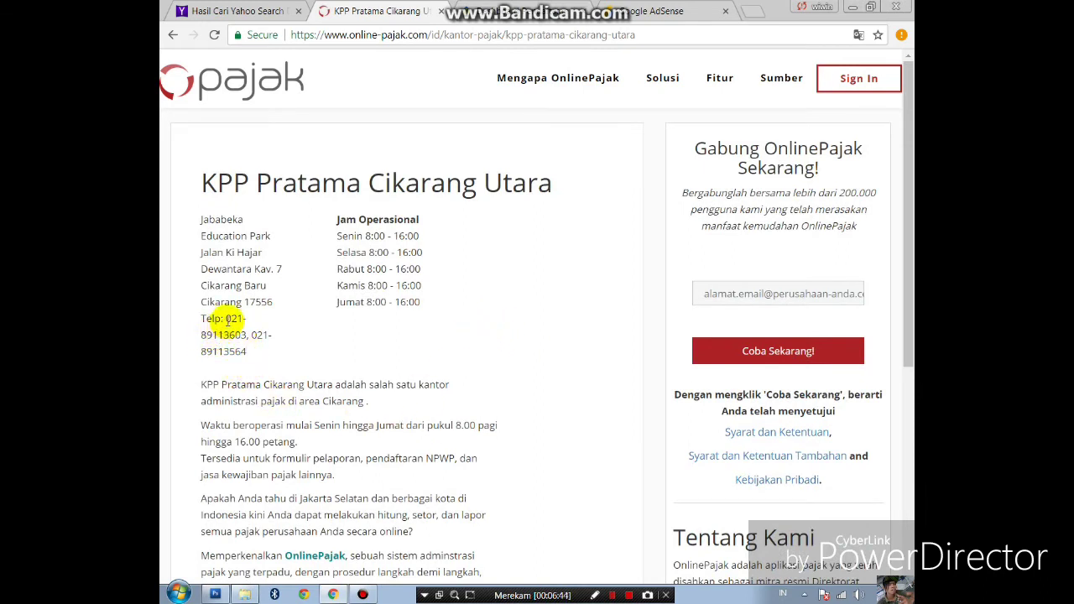
drag(226, 321, 248, 336)
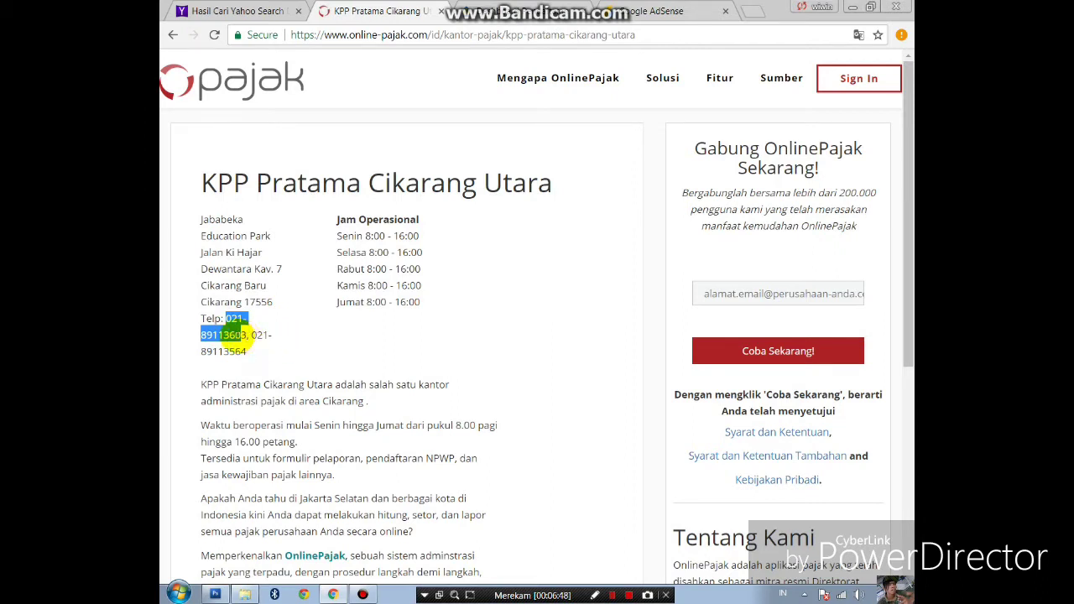
click(232, 319)
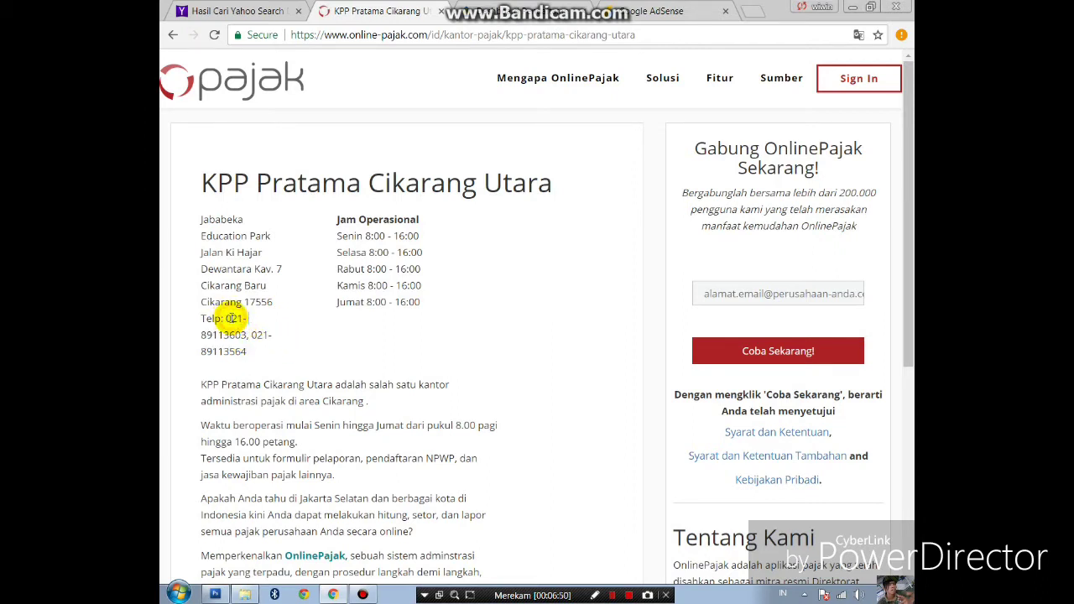
drag(242, 320, 249, 336)
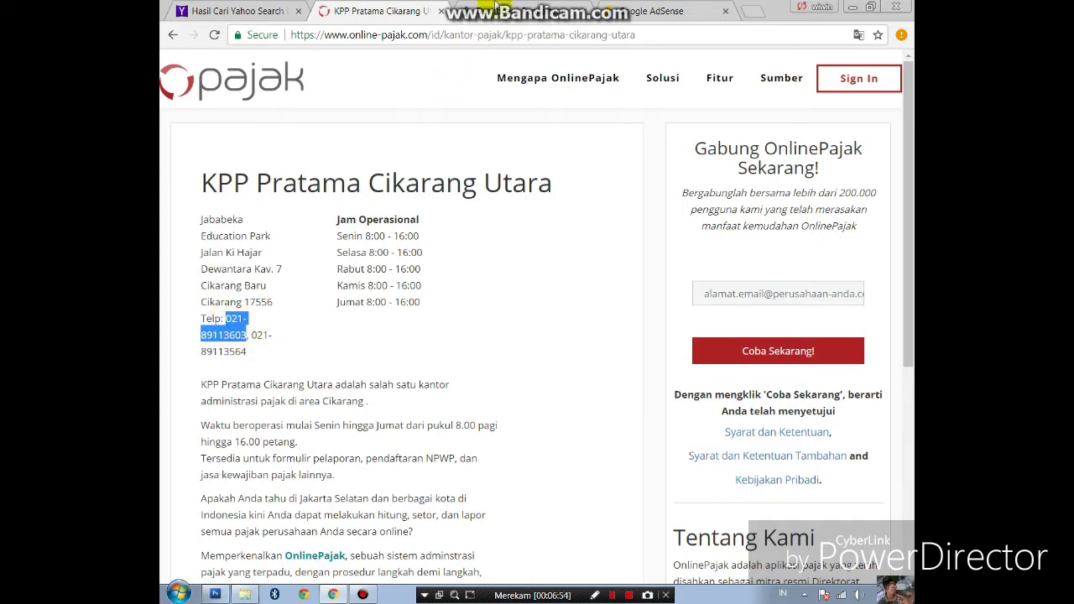
click(495, 10)
click(528, 333)
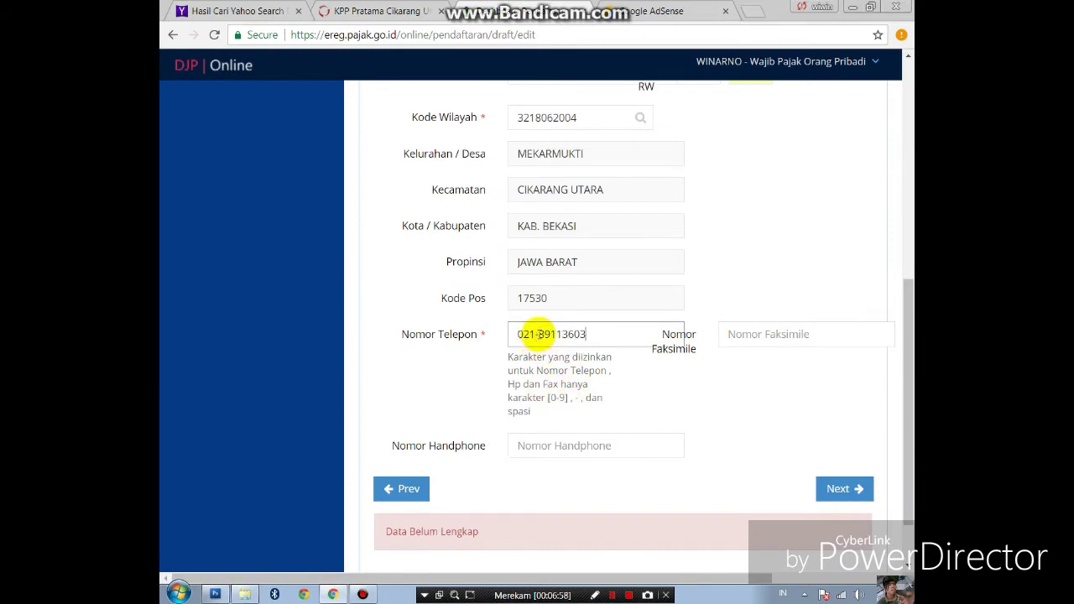
click(540, 335)
key(BackSpace)
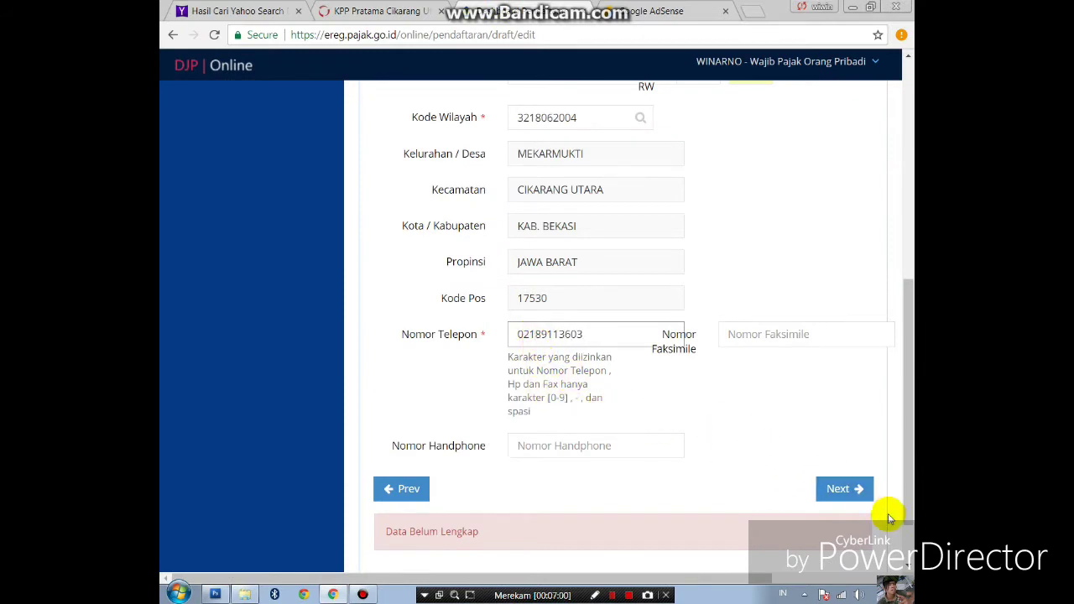
click(849, 490)
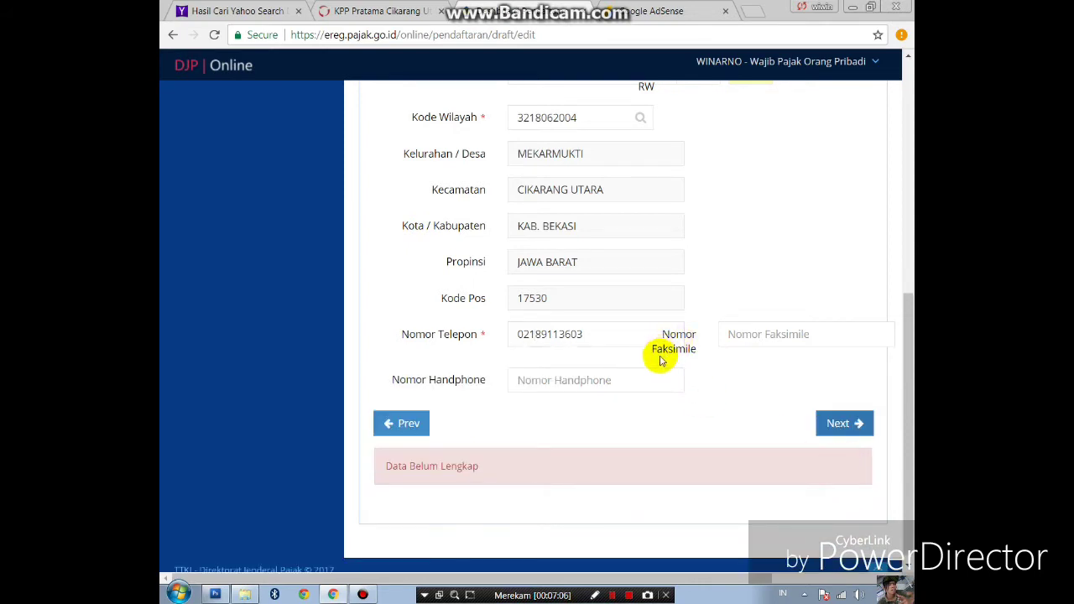
click(382, 11)
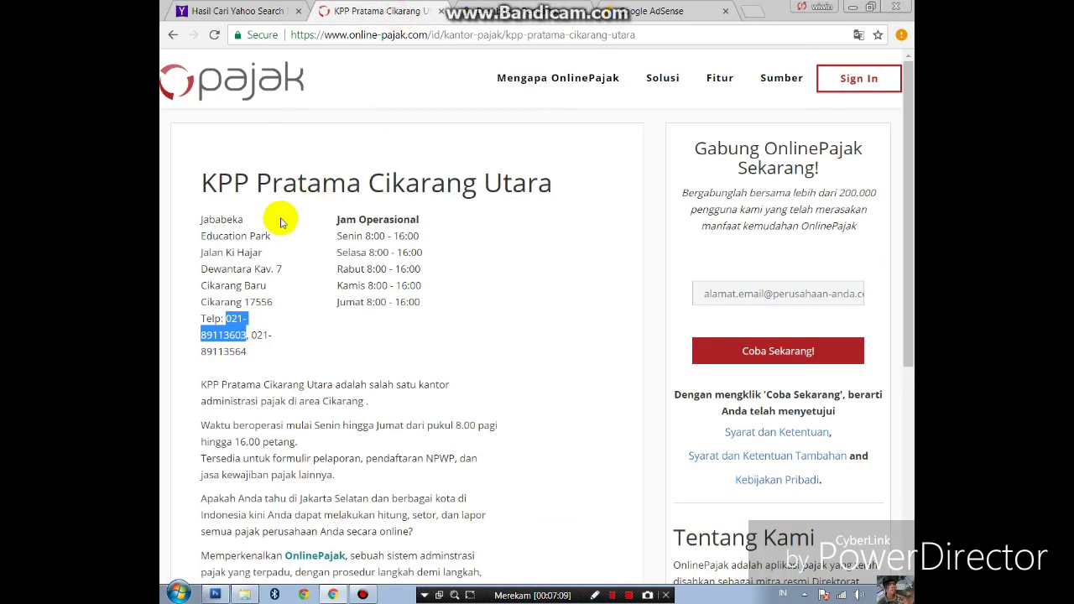
- Search 'no telepon dan faksimil cikarang utara' and open the KPP Pratama Cikarang Utara result
click(173, 35)
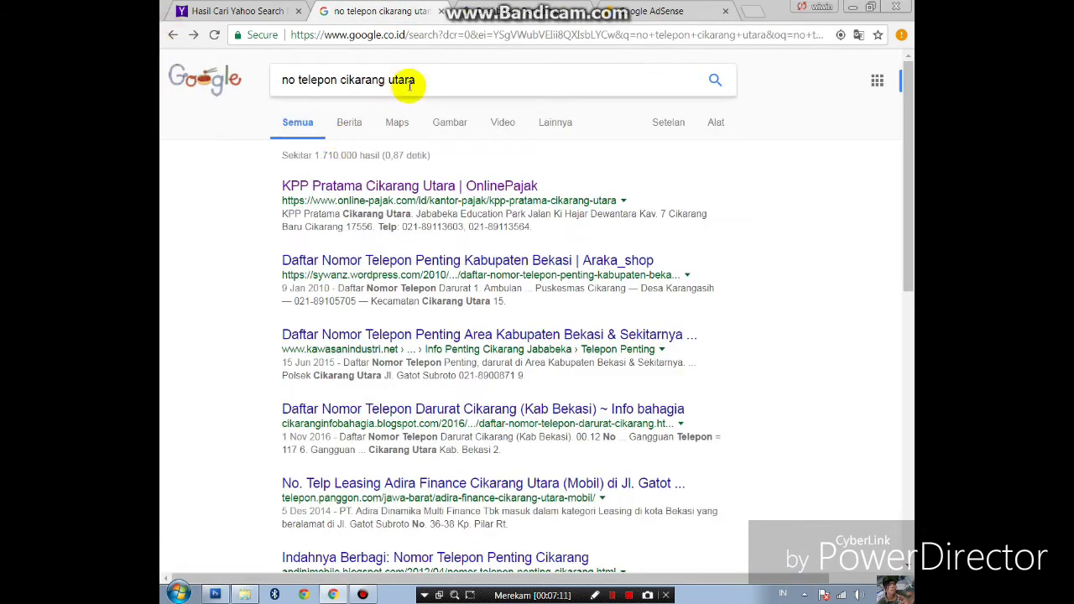
click(338, 79)
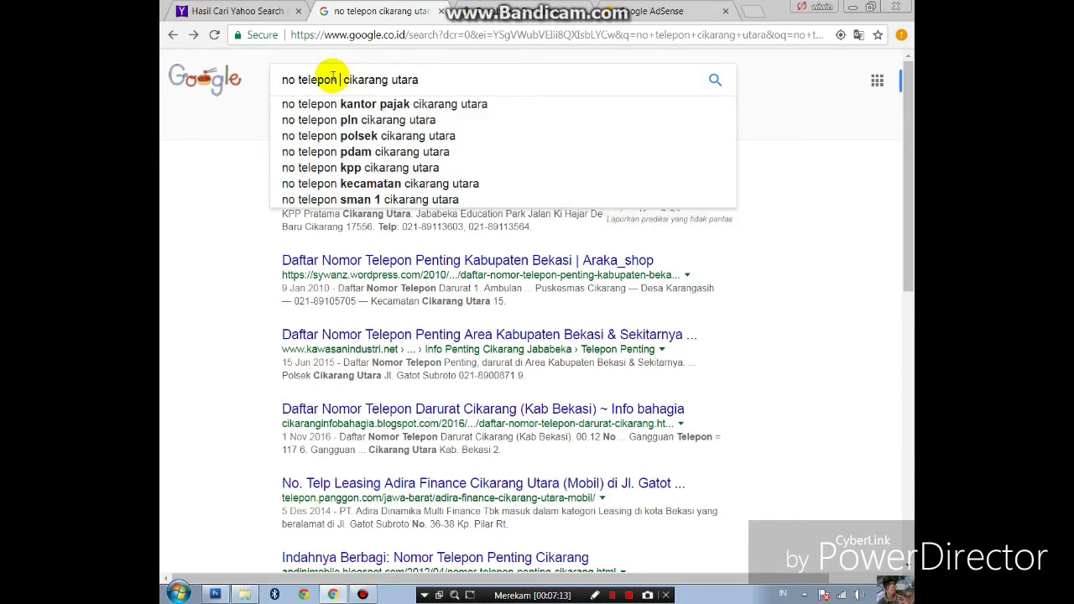
text(dan faksimil)
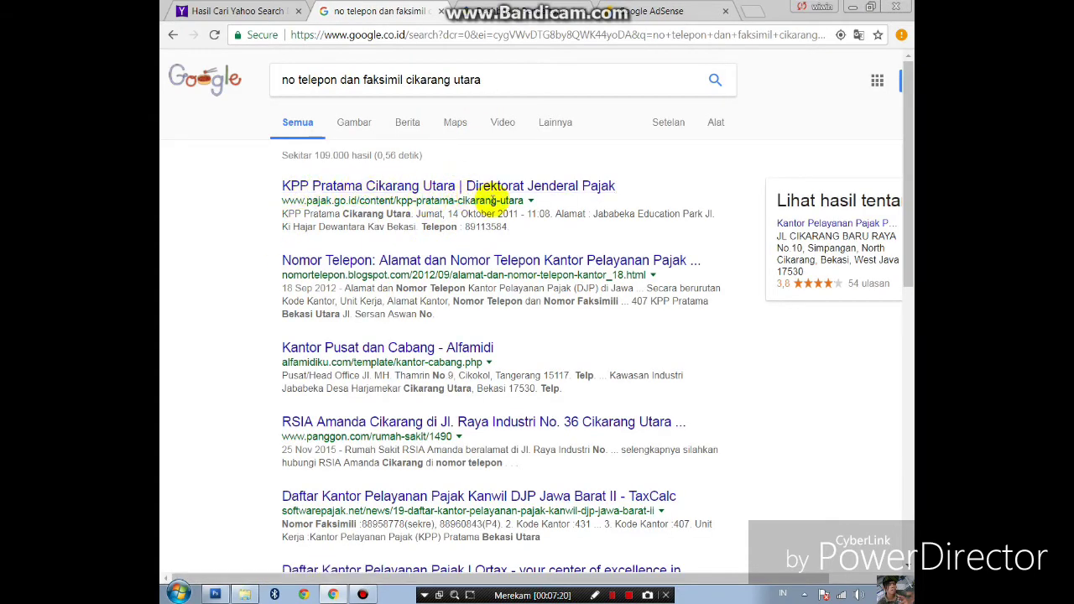
click(535, 186)
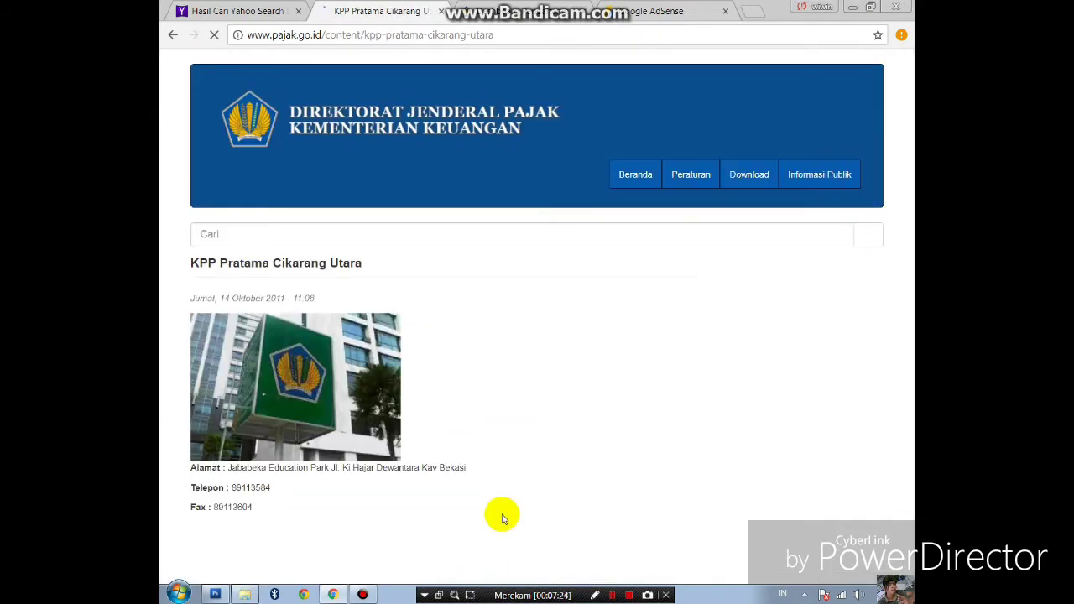
- Select the fax number 89113604 on the pajak.go.id KPP Pratama Cikarang Utara page
scroll(504, 448, down, 6)
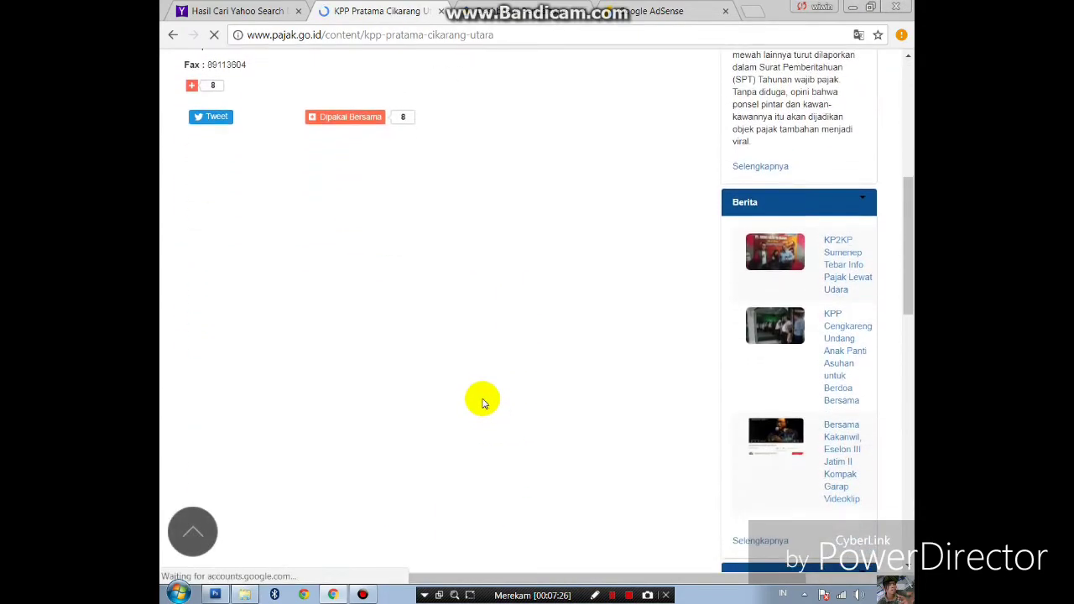
scroll(482, 401, down, 10)
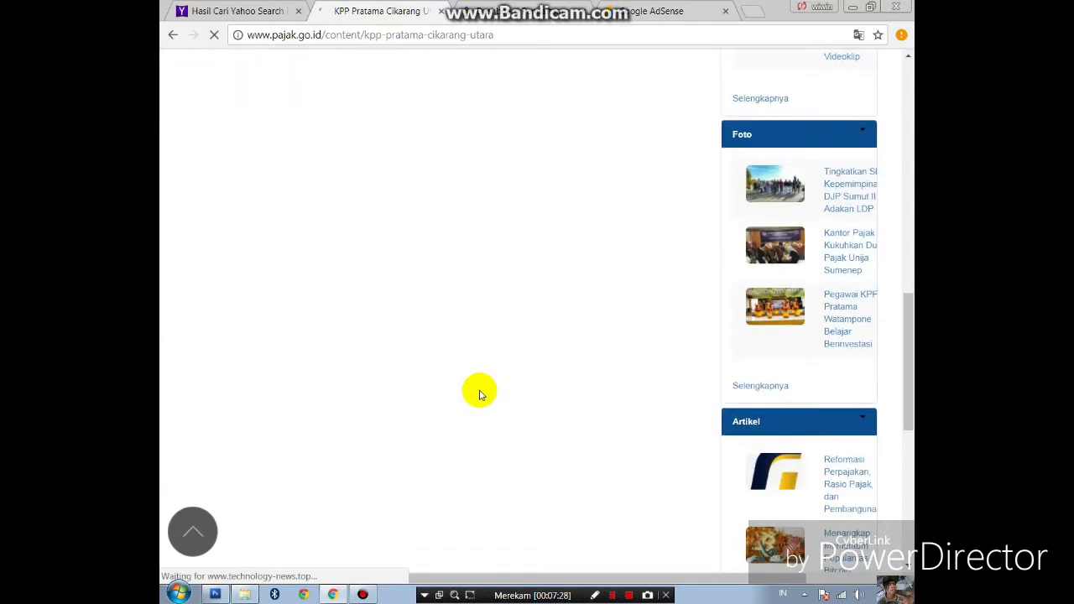
scroll(481, 392, down, 2)
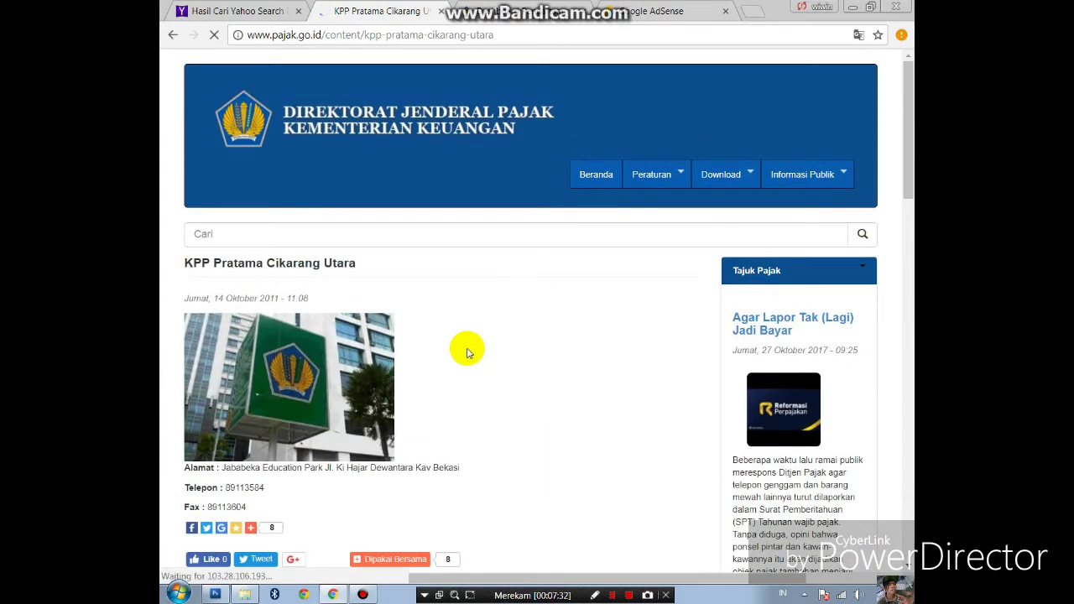
scroll(468, 359, down, 4)
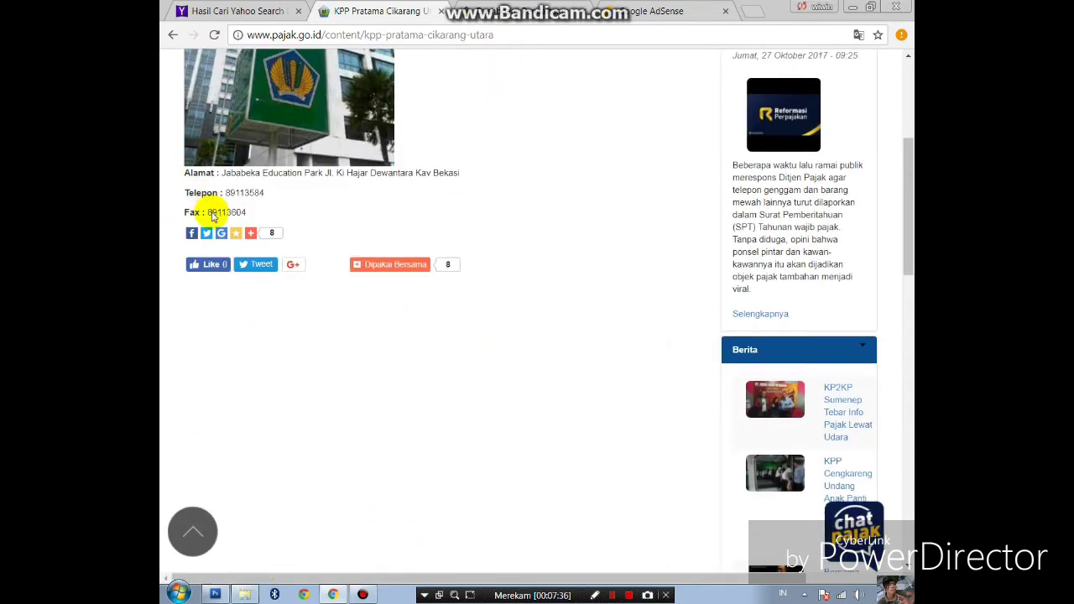
click(249, 214)
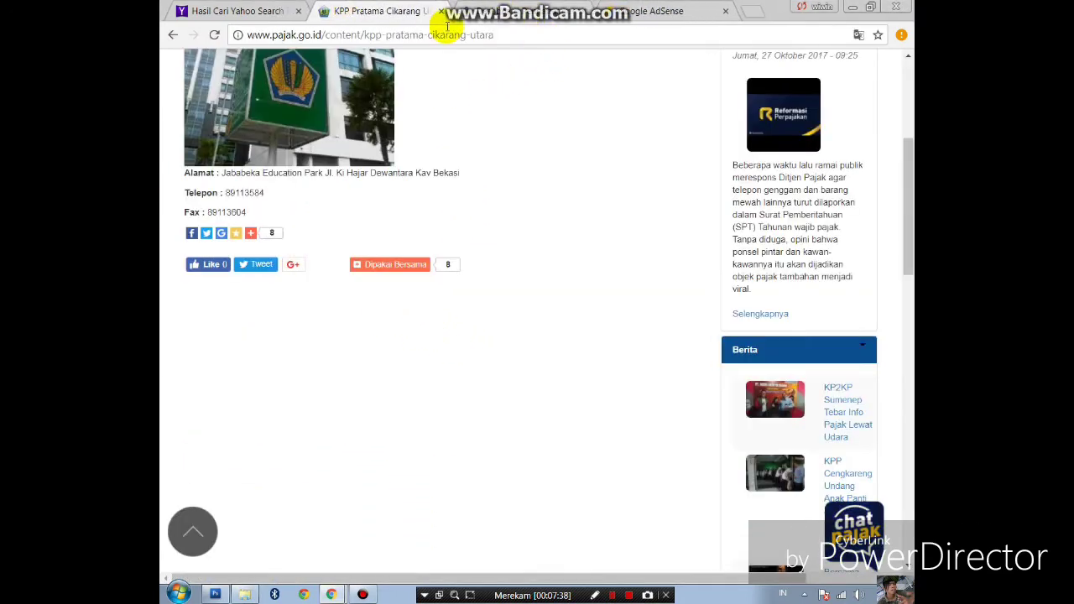
drag(245, 212, 206, 212)
key(ctrl+c)
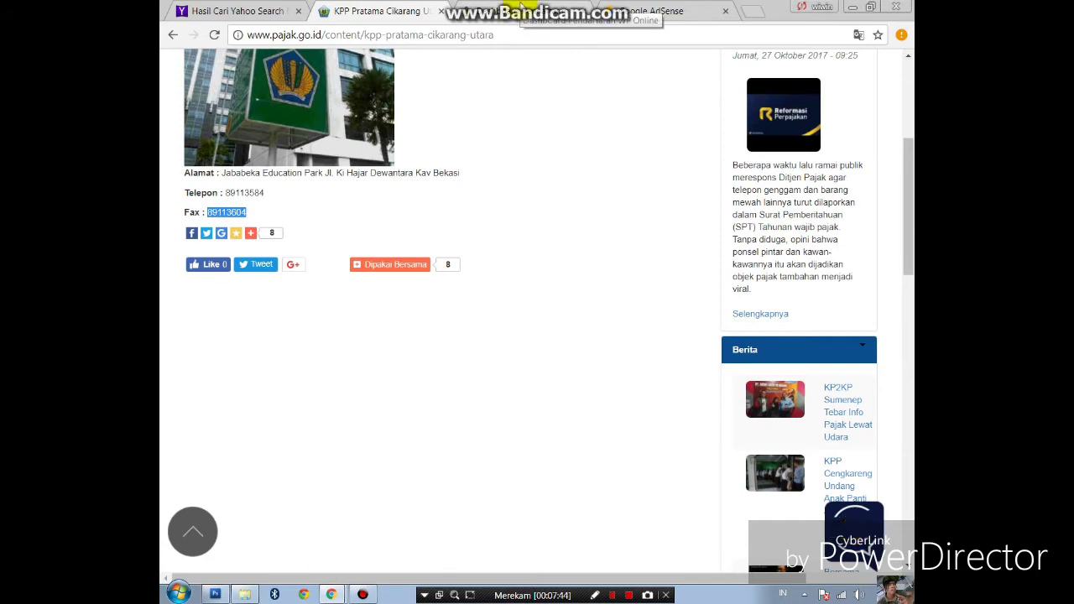
click(522, 10)
click(720, 335)
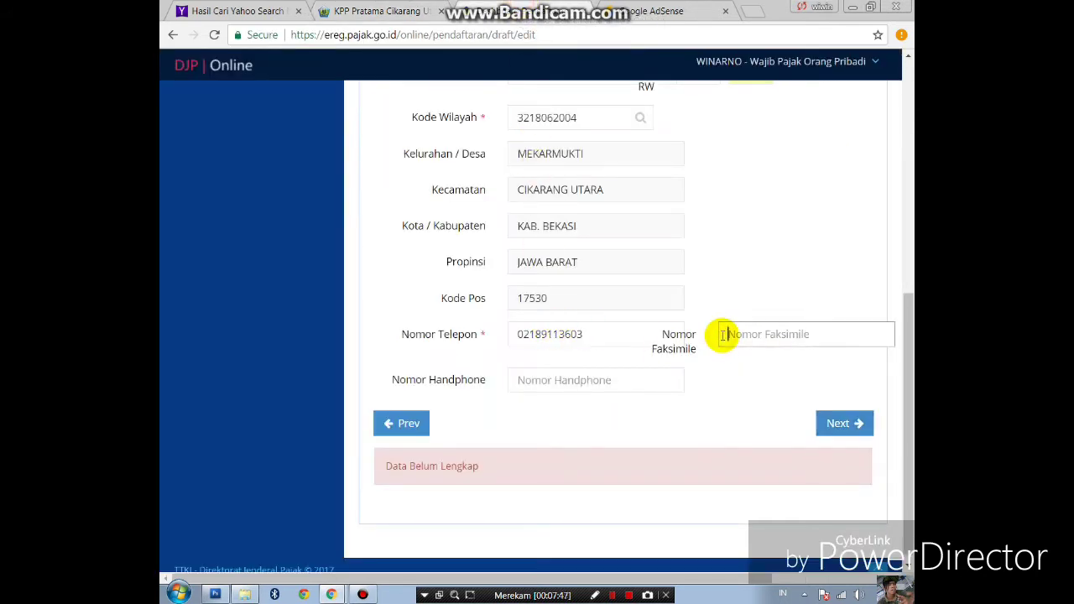
key(ctrl+v)
drag(588, 336, 462, 317)
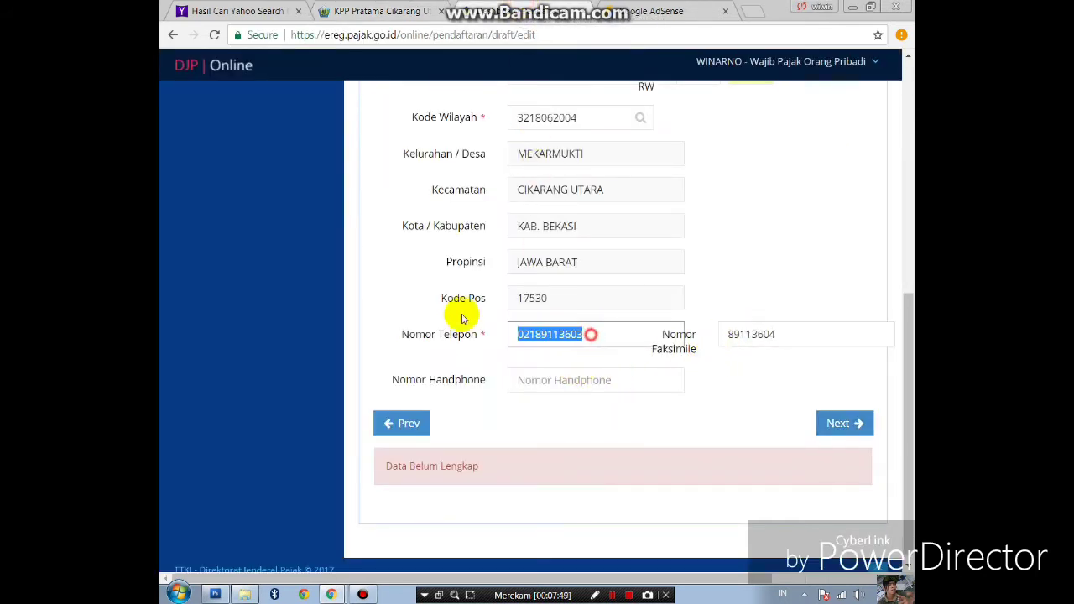
key(BackSpace)
click(374, 11)
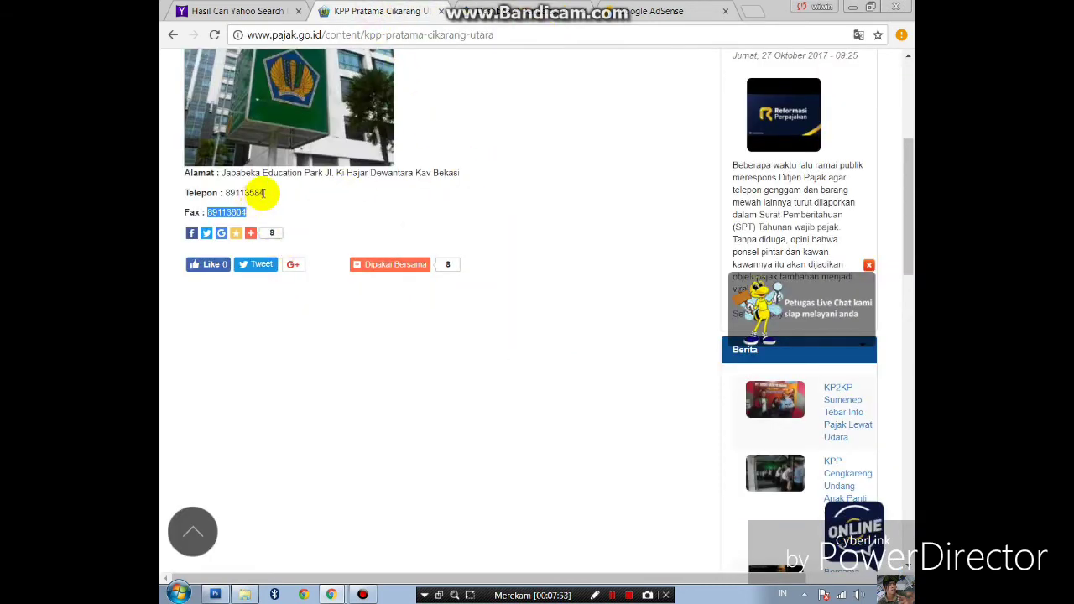
drag(263, 193, 267, 196)
click(486, 11)
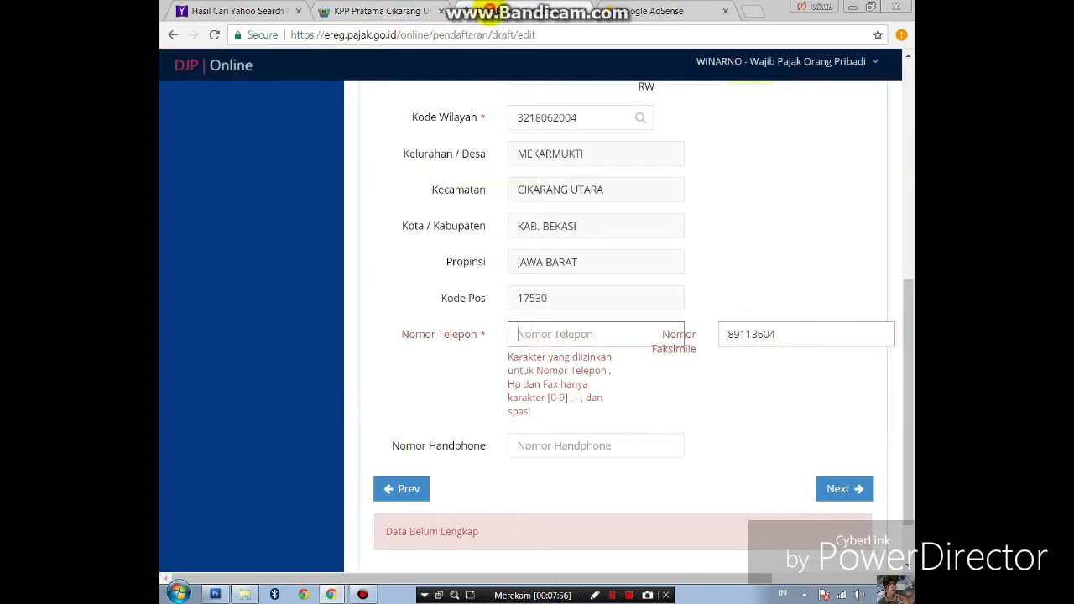
click(539, 331)
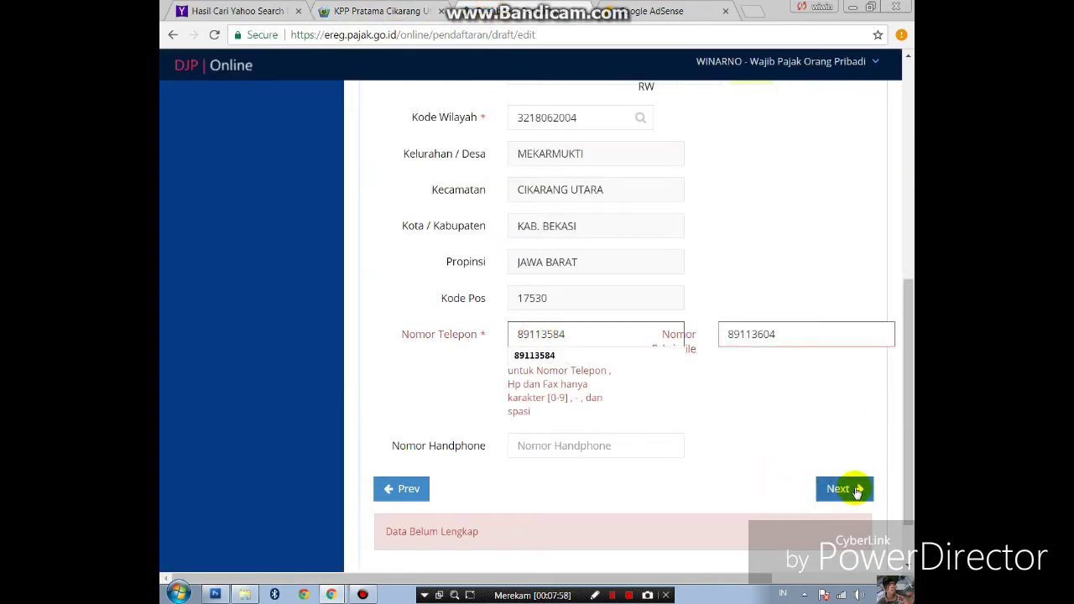
click(545, 354)
click(840, 489)
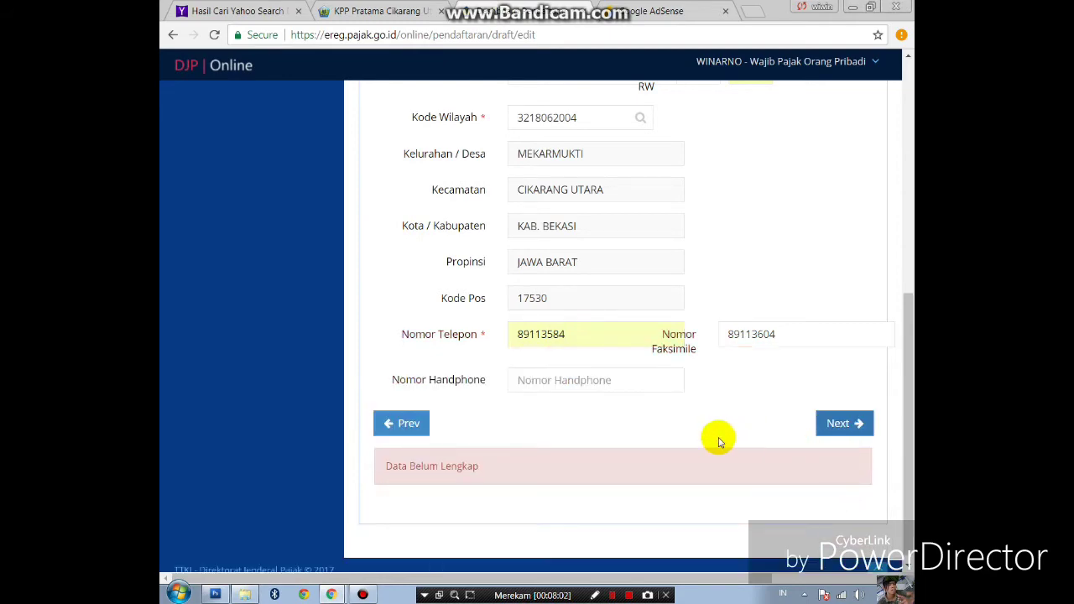
scroll(689, 420, up, 5)
scroll(660, 397, down, 3)
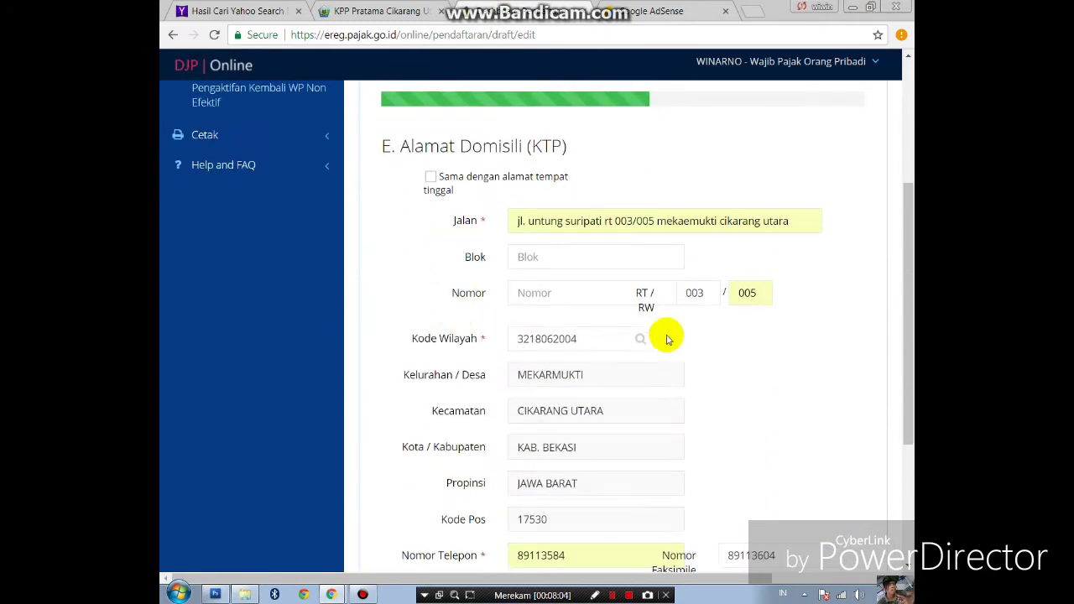
scroll(747, 407, down, 3)
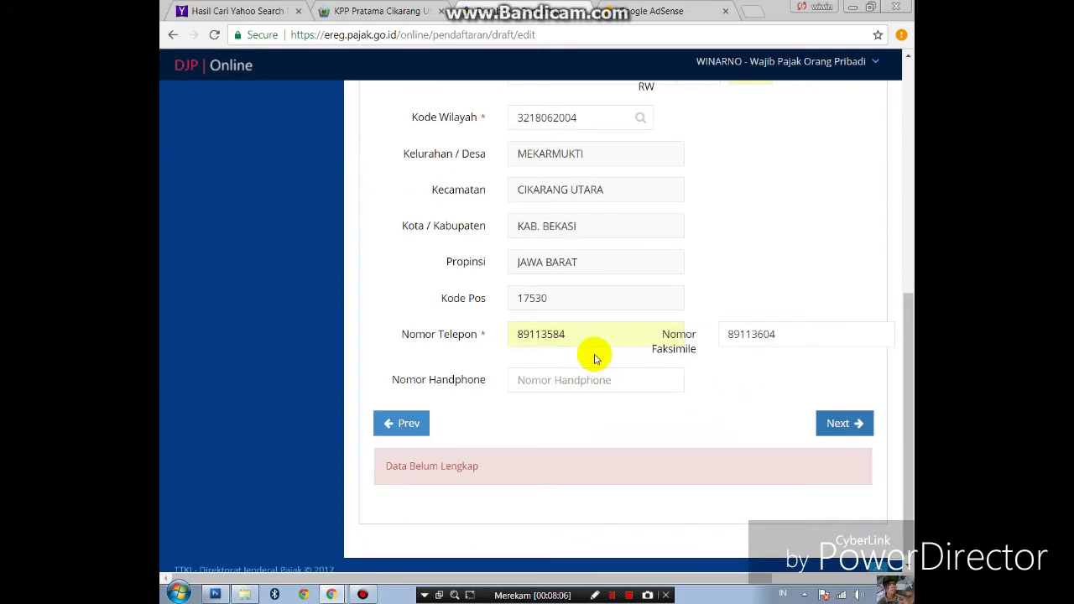
drag(590, 336, 480, 339)
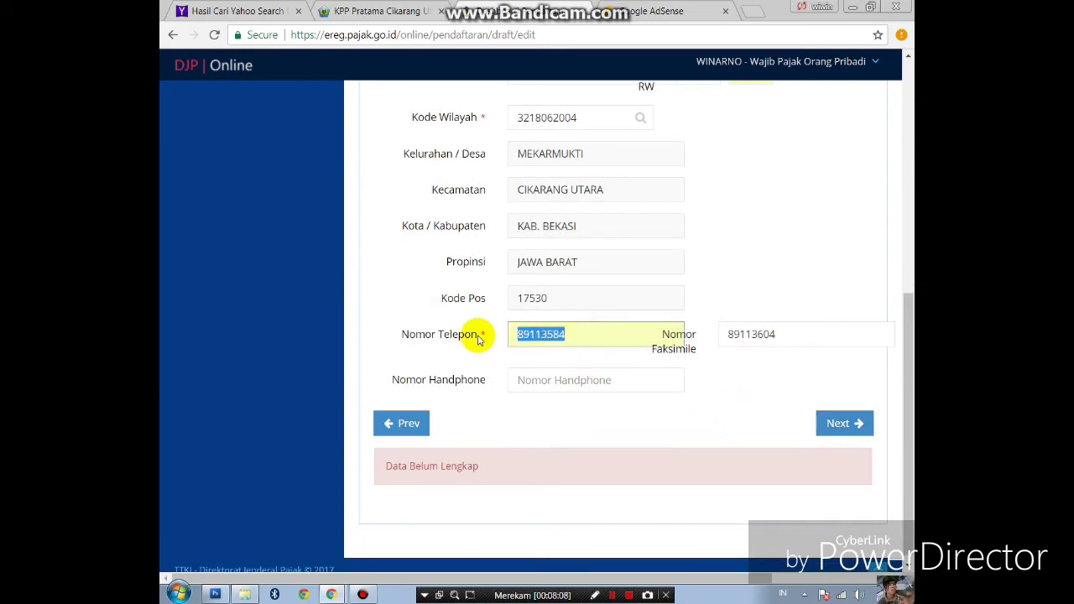
text(021)
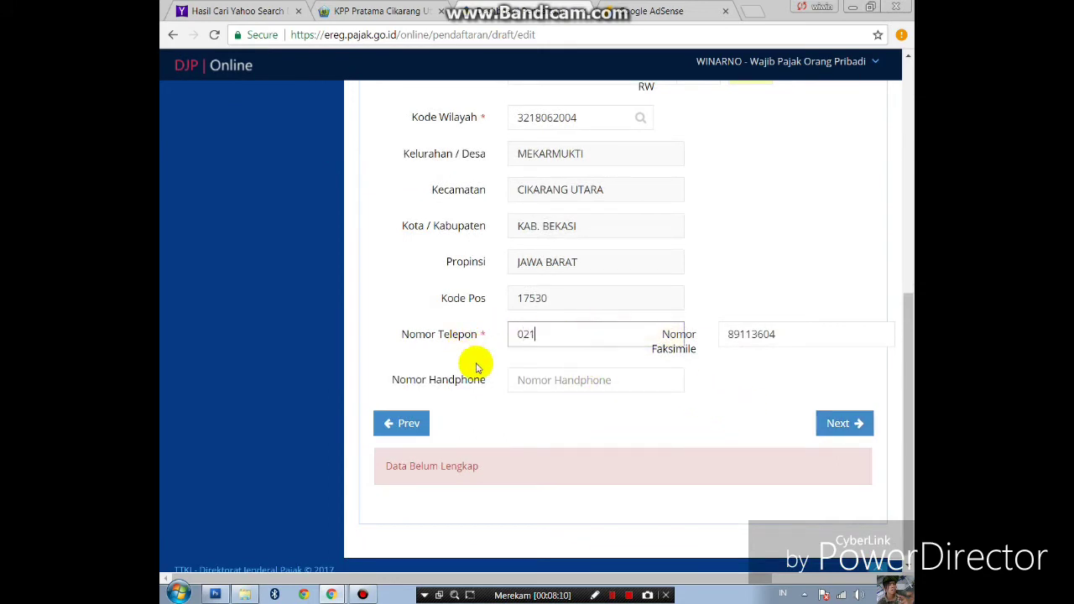
key(BackSpace)
key(BackSpace)
click(385, 12)
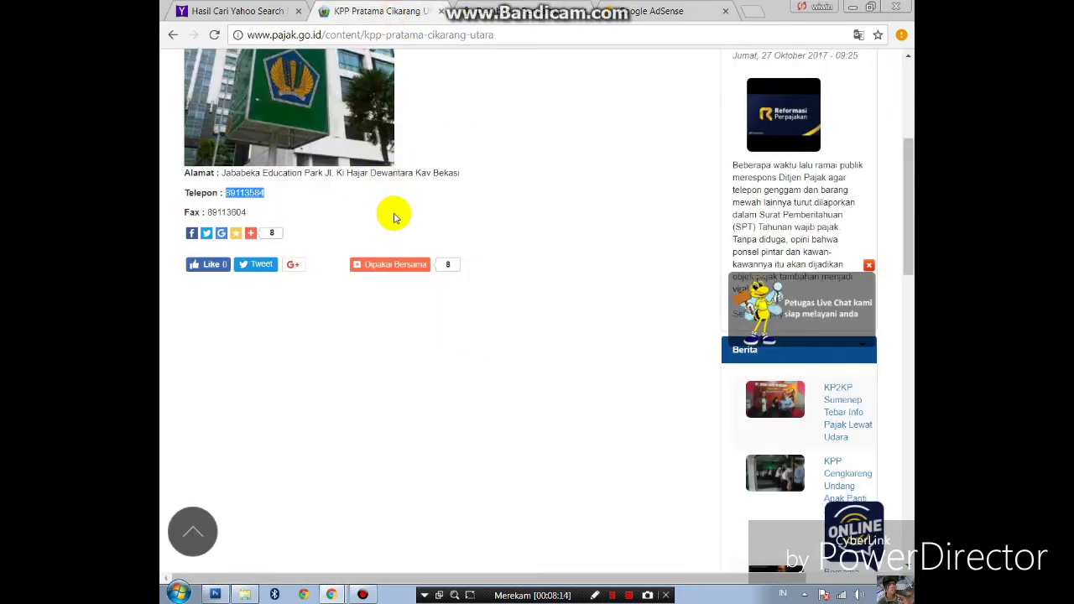
- Return to the Google results and open the nomortelepon.blogspot post listing DJP office numbers
scroll(393, 215, up, 4)
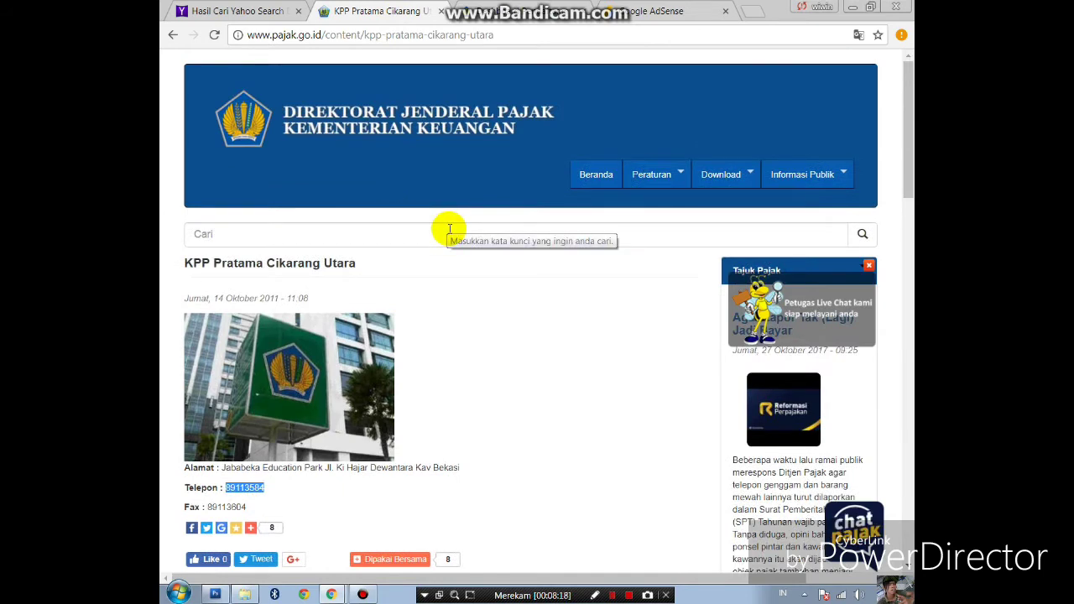
click(173, 34)
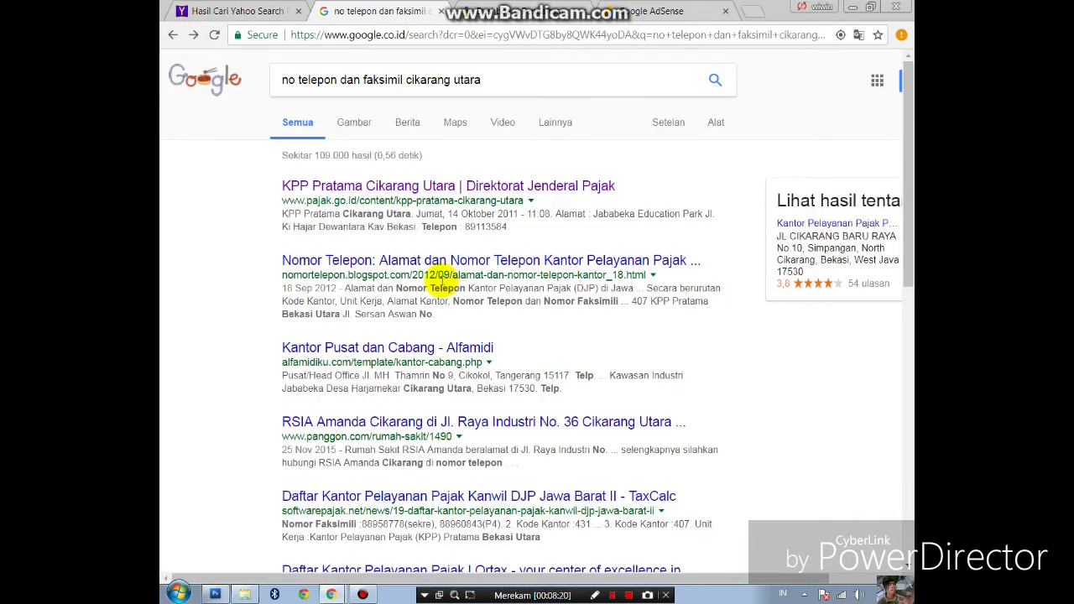
click(413, 262)
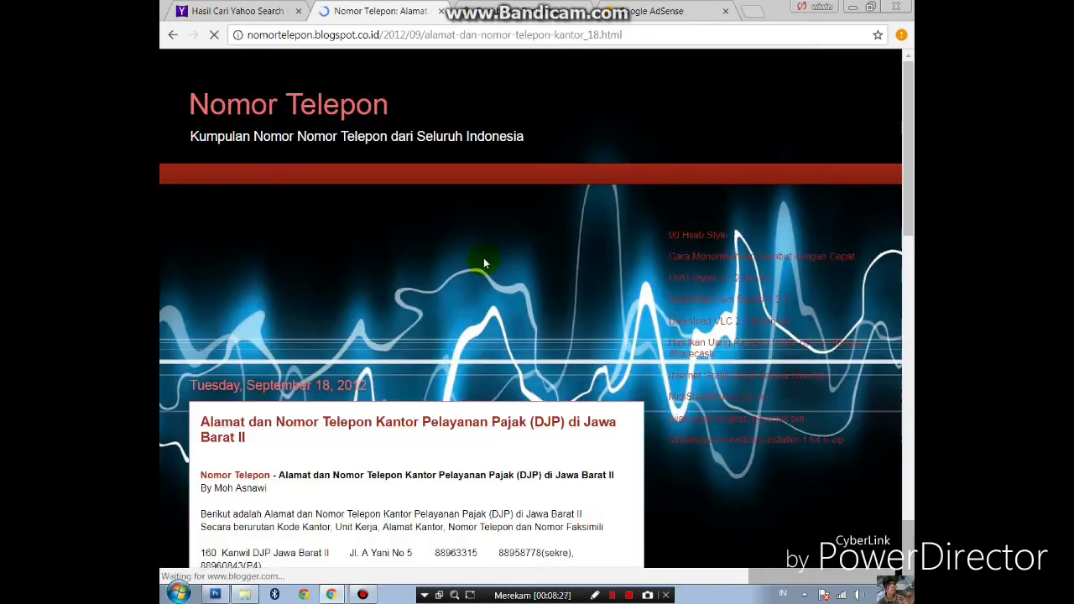
- Dismiss the blog popup and select Cikarang Utara's number 89113584 in row 414
scroll(483, 262, down, 5)
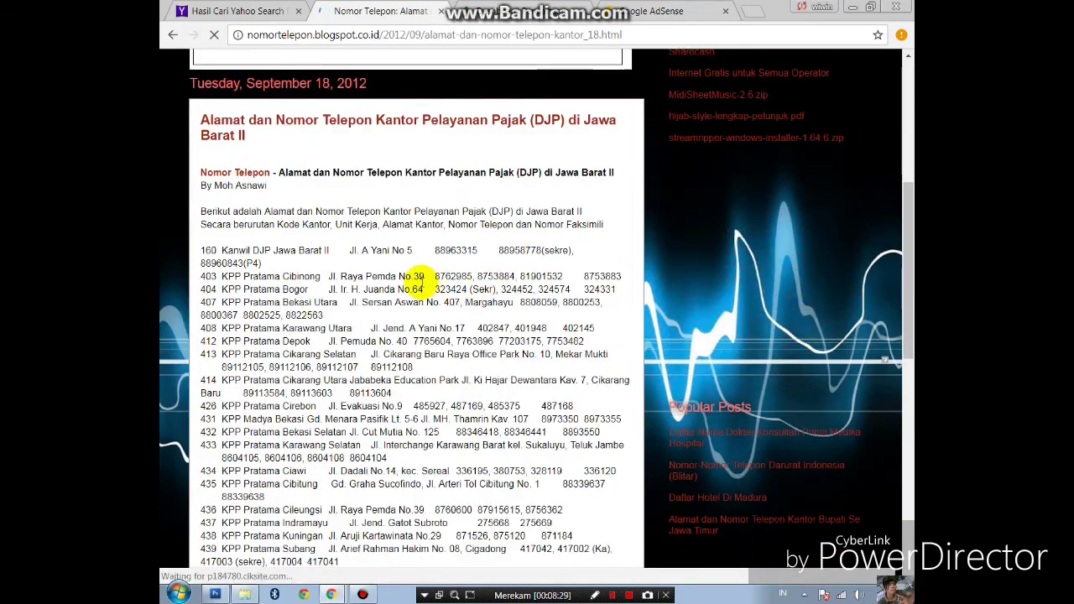
scroll(370, 286, down, 2)
click(817, 169)
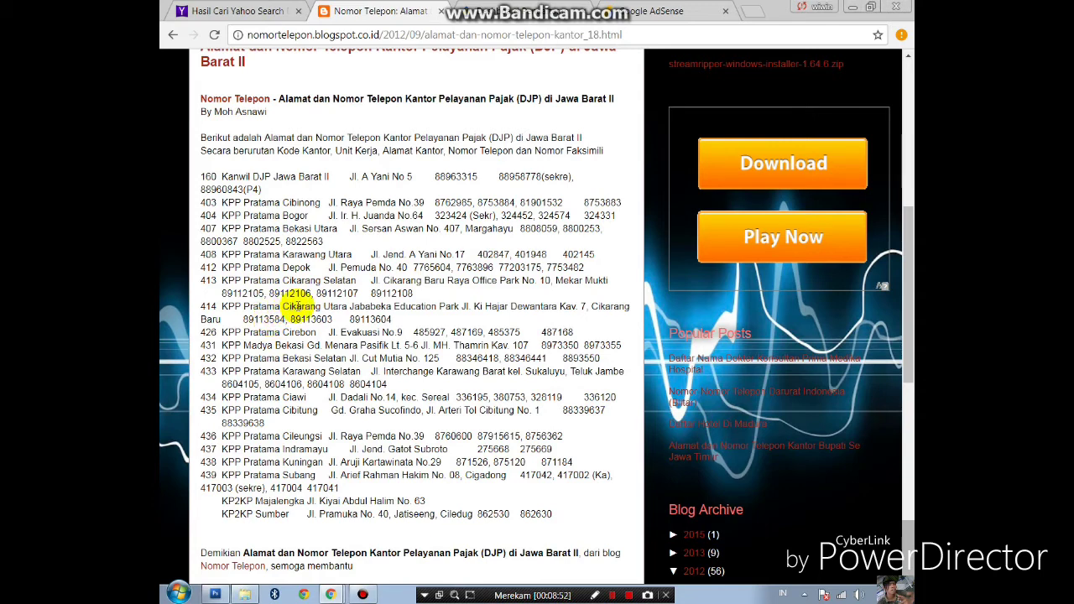
drag(244, 317, 267, 319)
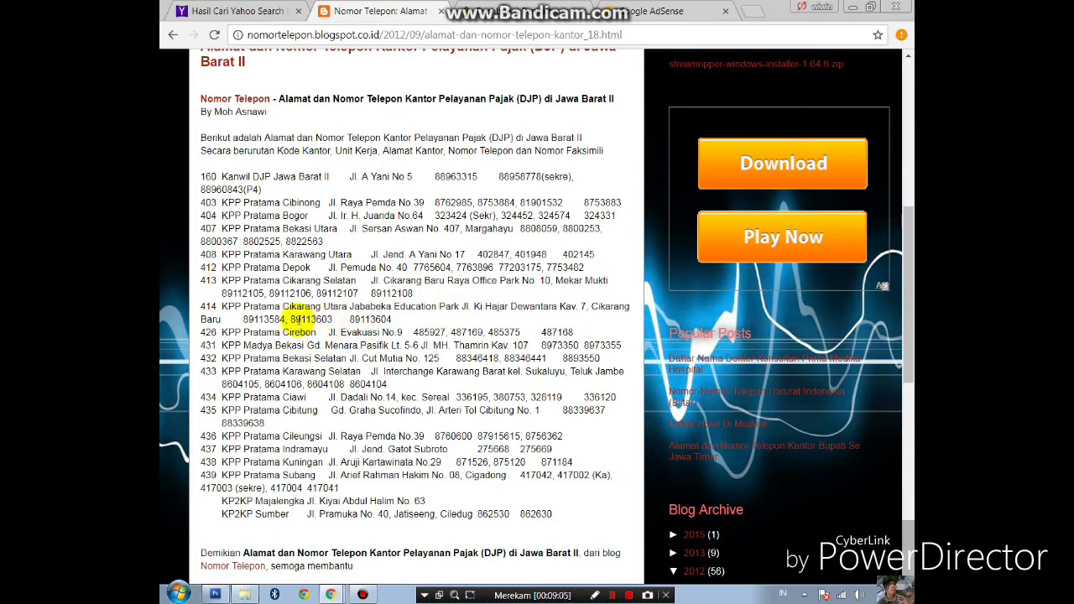
scroll(289, 319, down, 5)
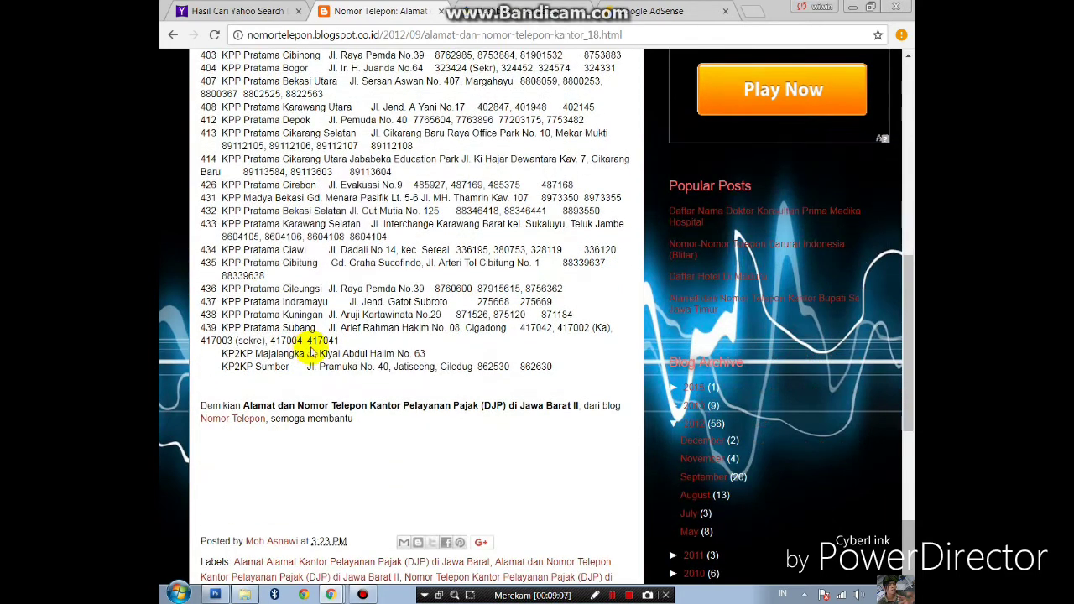
scroll(317, 348, down, 1)
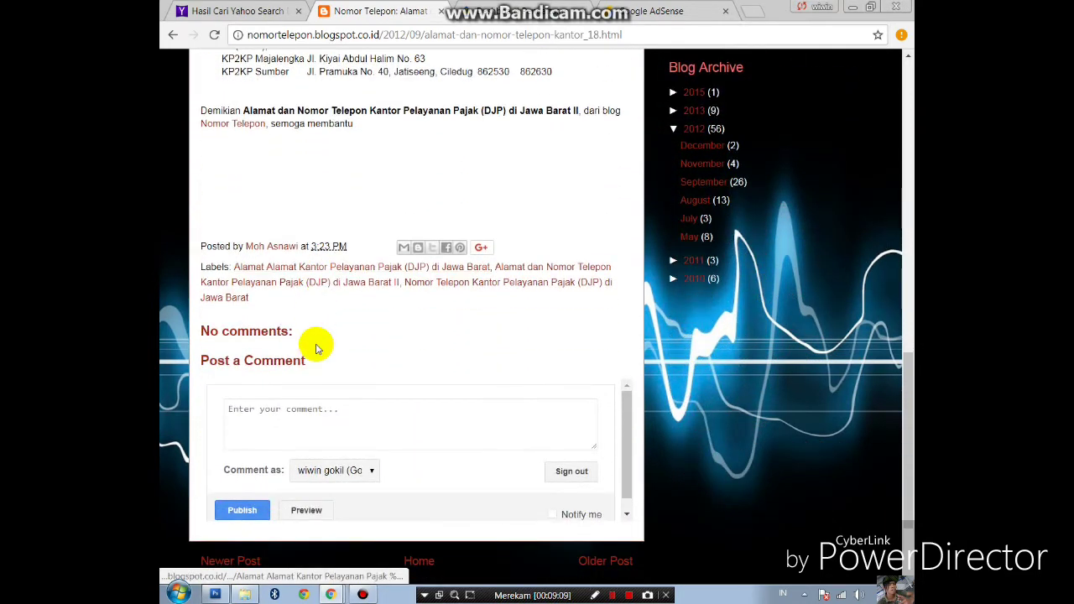
scroll(317, 348, up, 1)
scroll(317, 348, up, 1)
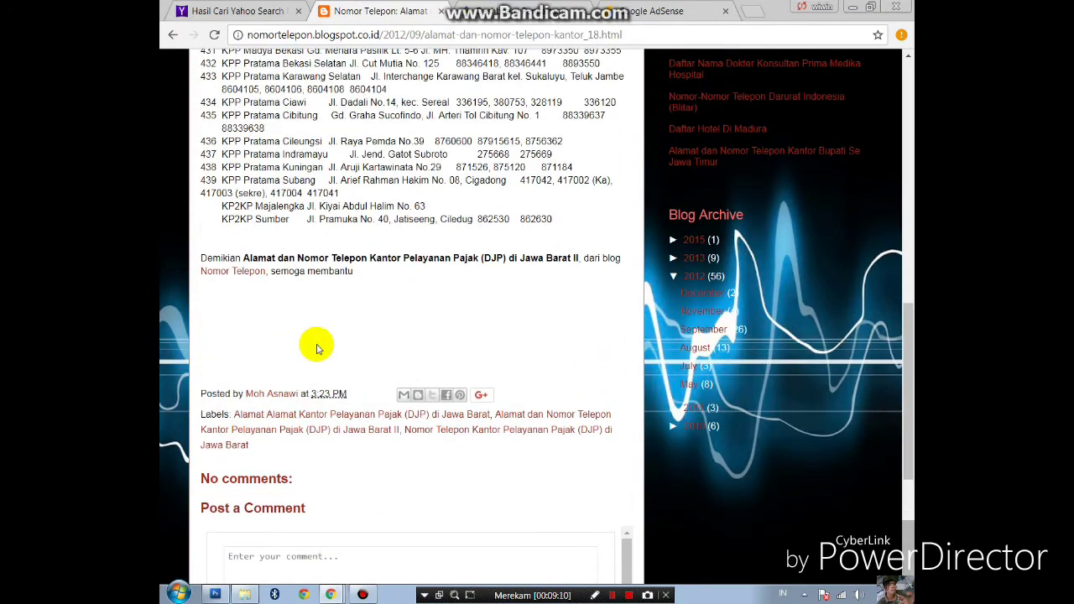
scroll(311, 209, up, 3)
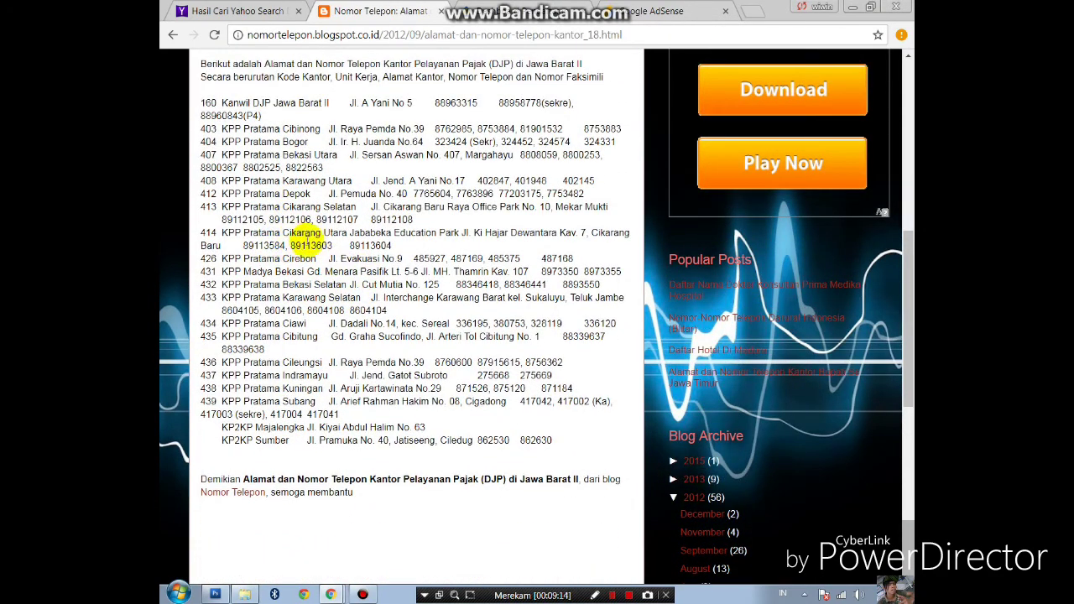
click(252, 244)
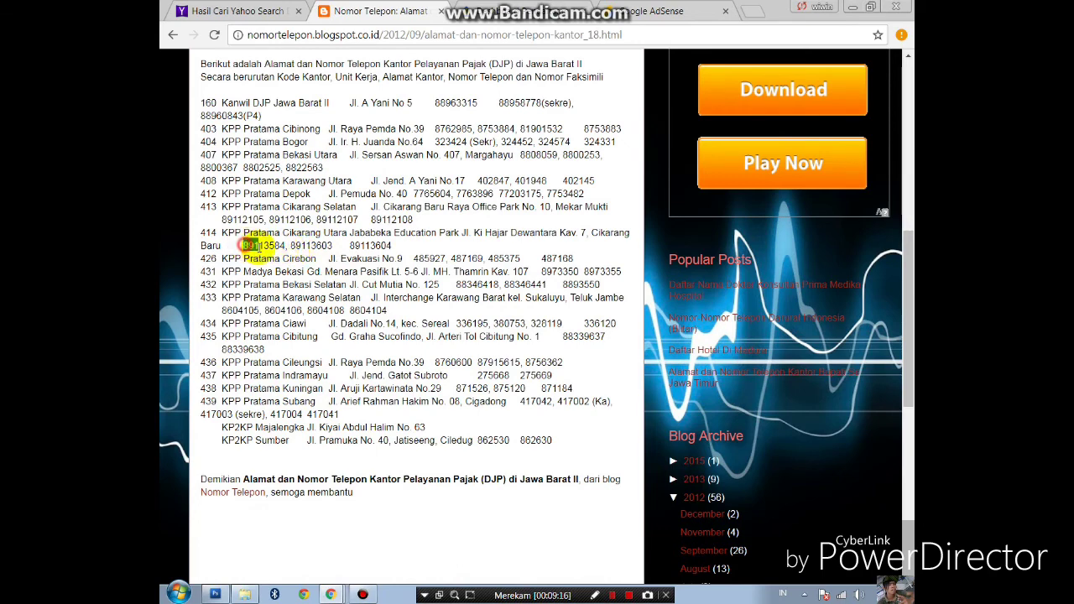
drag(254, 244, 283, 245)
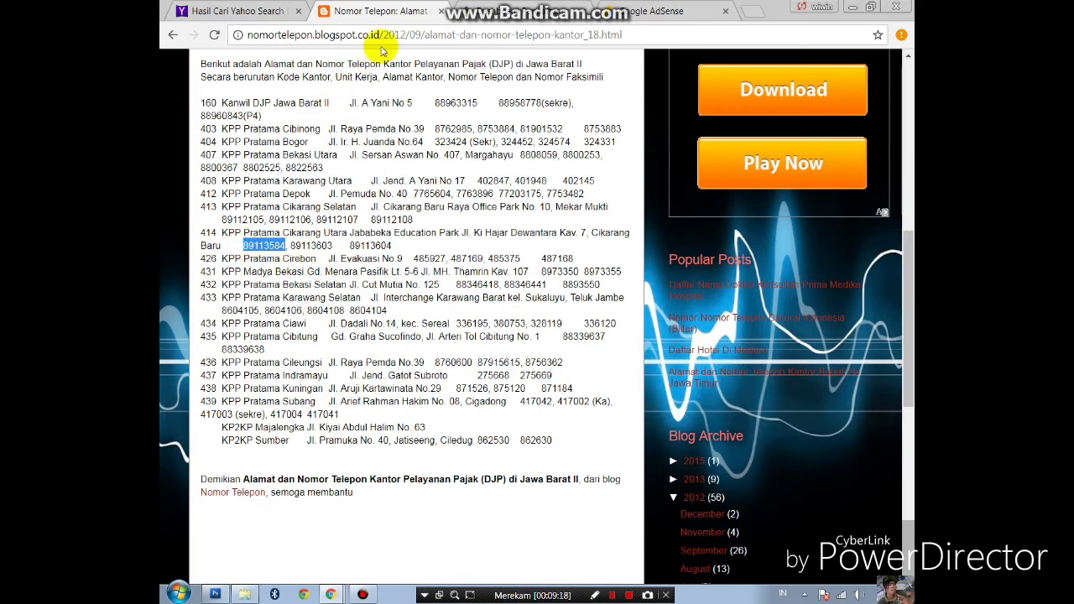
click(478, 12)
click(527, 333)
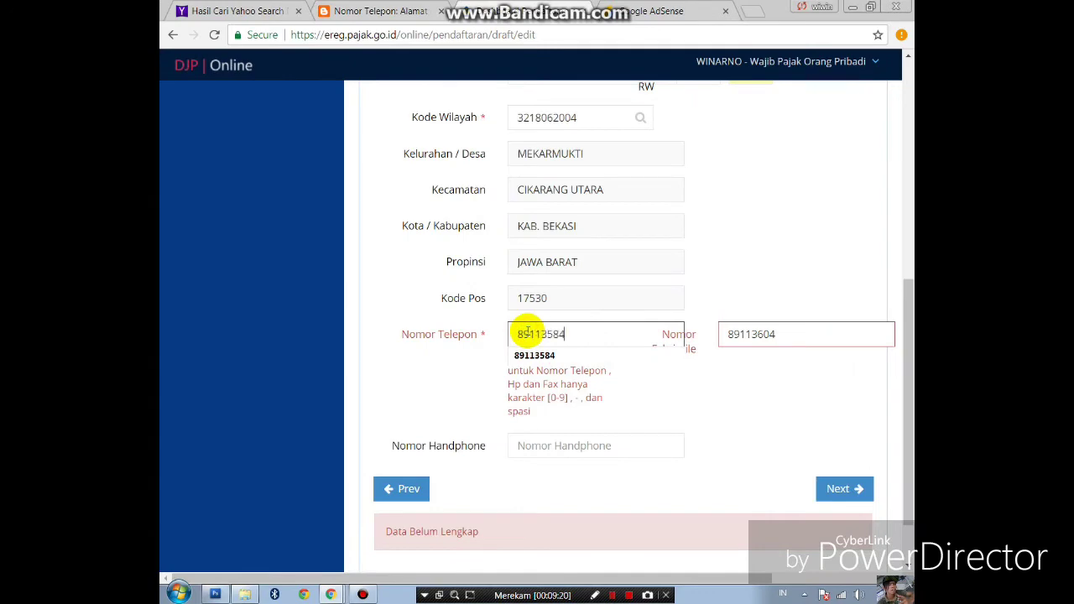
click(537, 356)
click(408, 12)
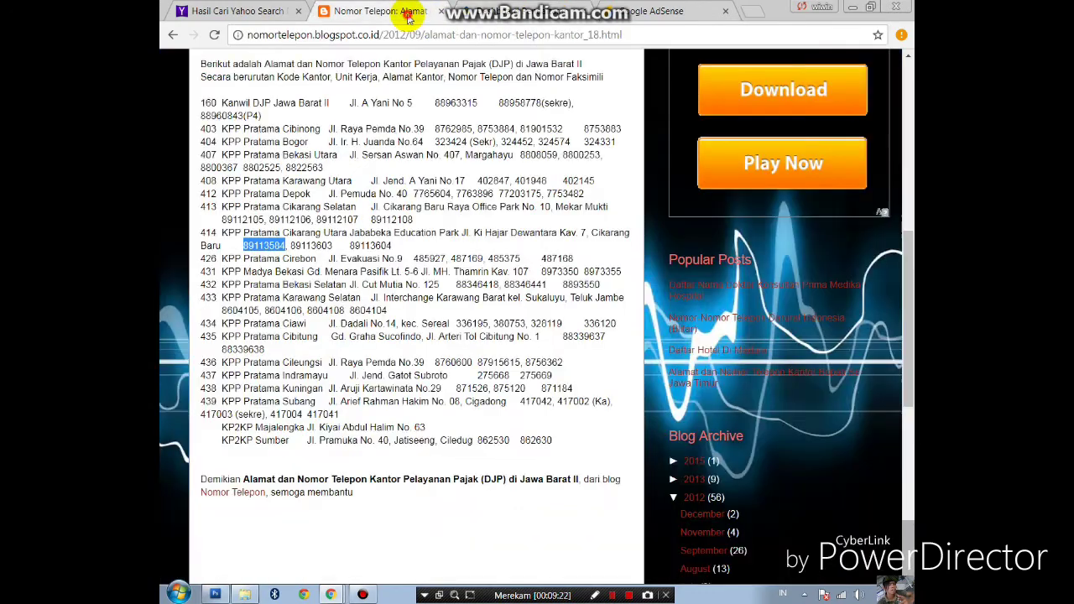
scroll(285, 445, down, 1)
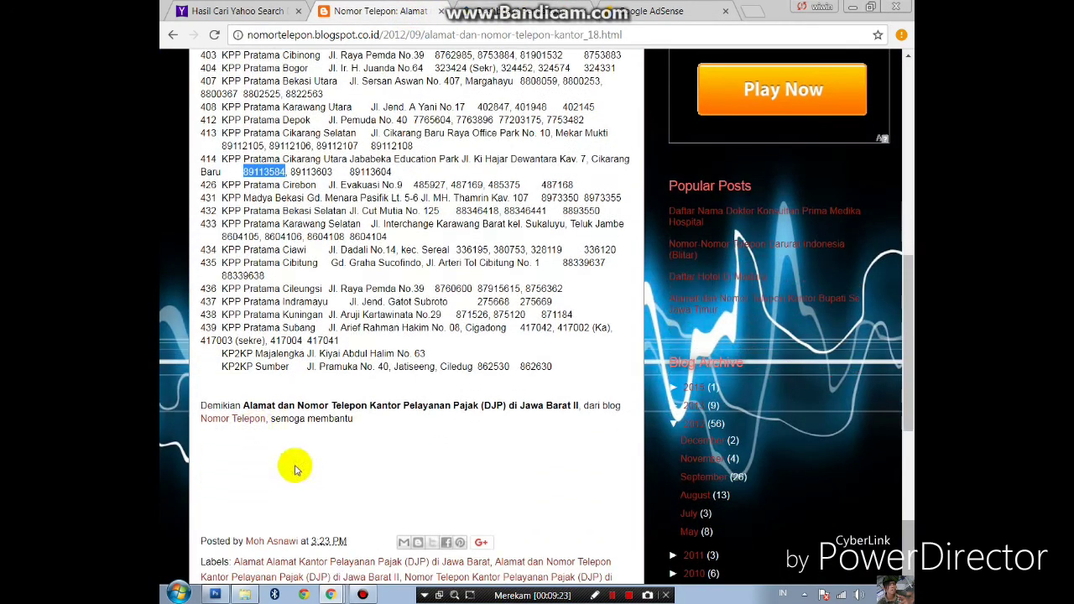
- Copy the Bekasi fire-brigade number from the blog homepage's Jawa Barat list
click(234, 418)
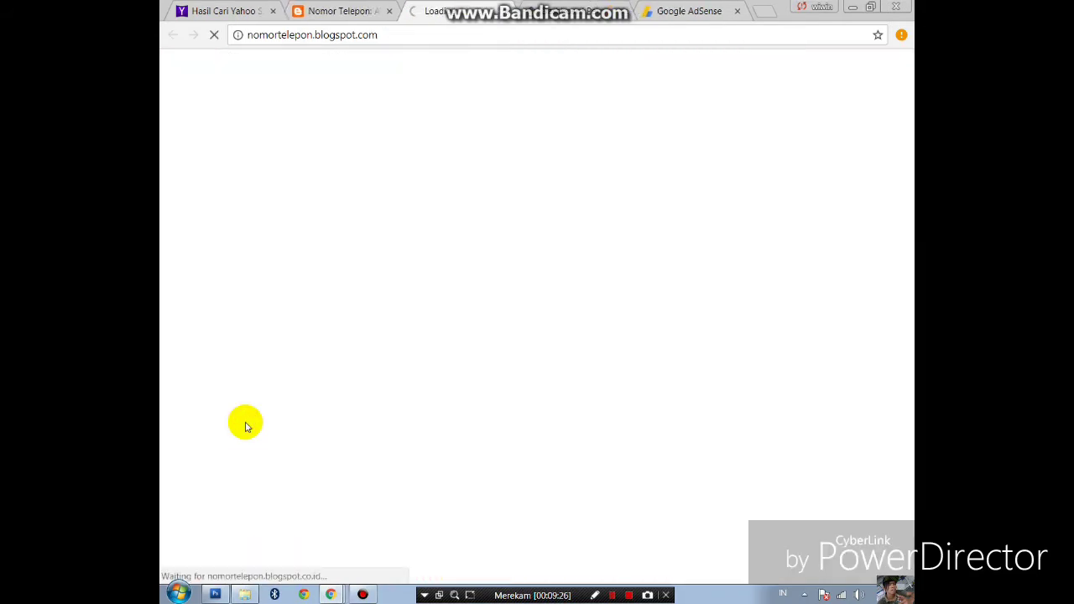
scroll(352, 331, down, 8)
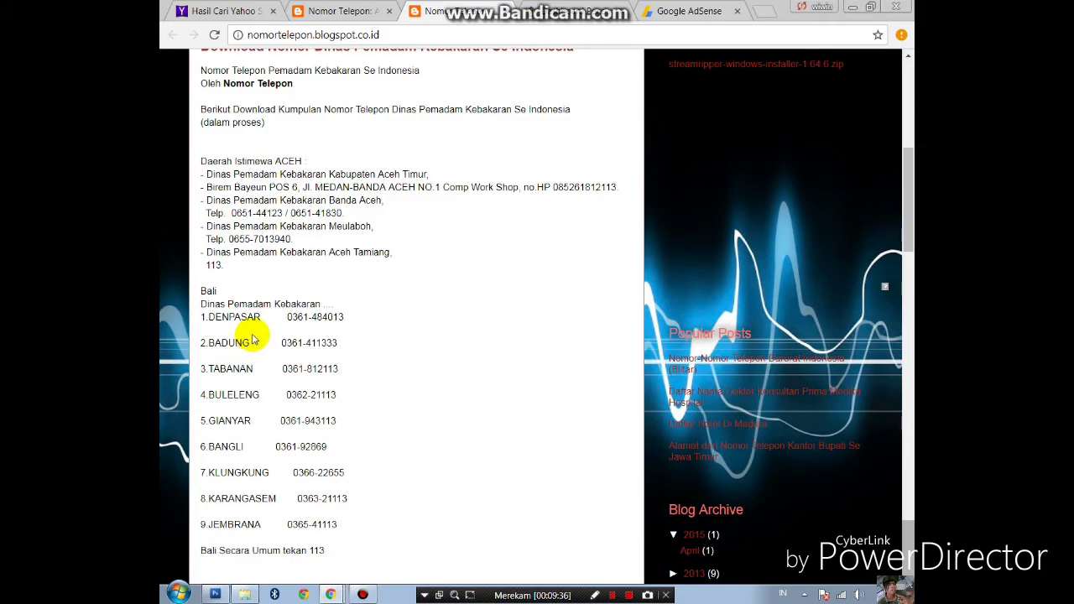
scroll(254, 339, down, 4)
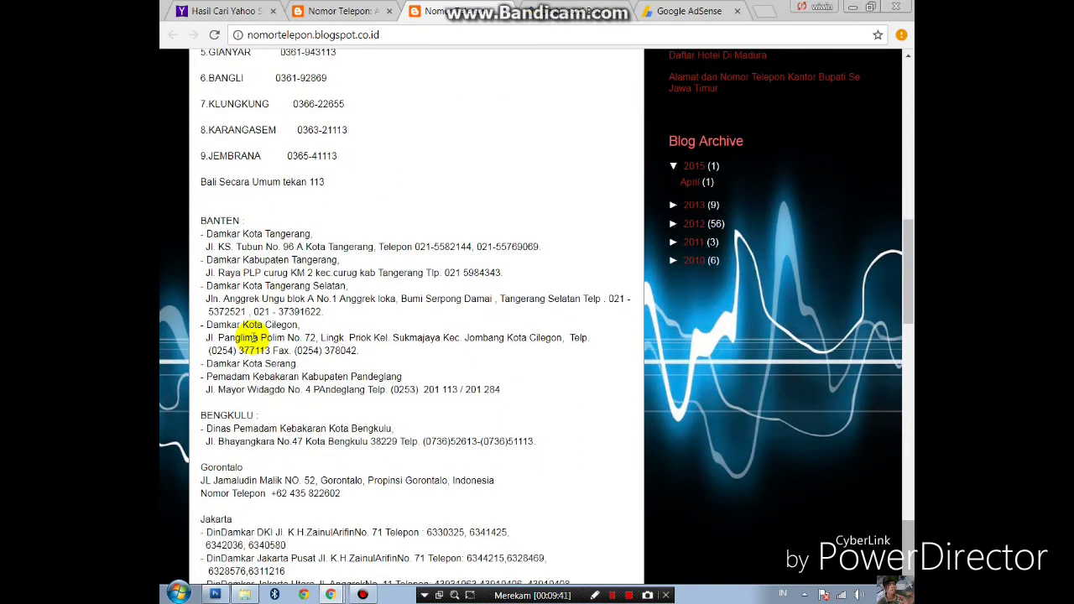
scroll(251, 339, down, 5)
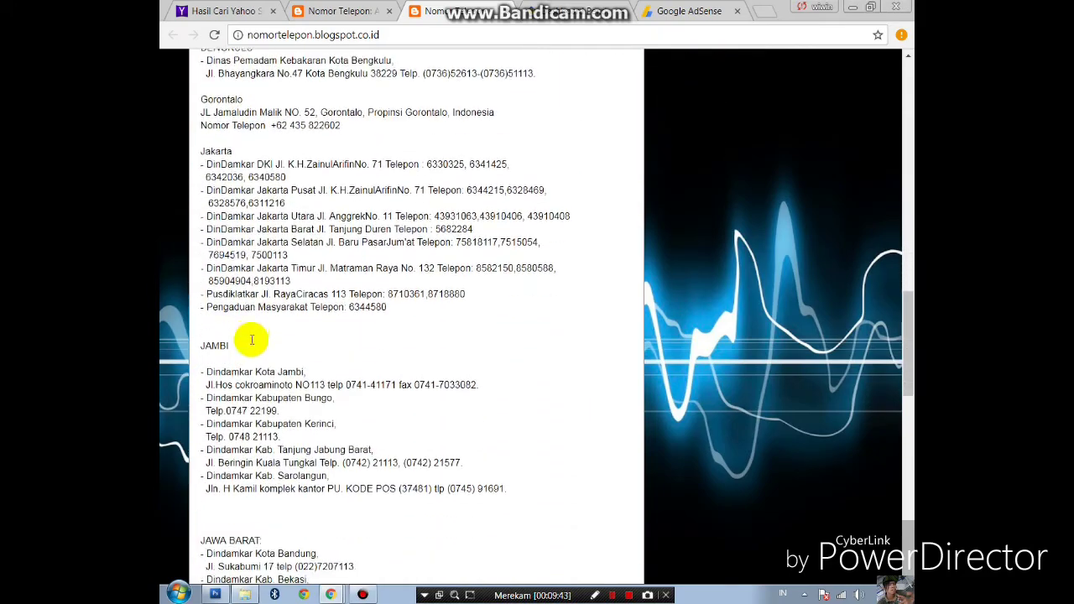
scroll(251, 340, down, 5)
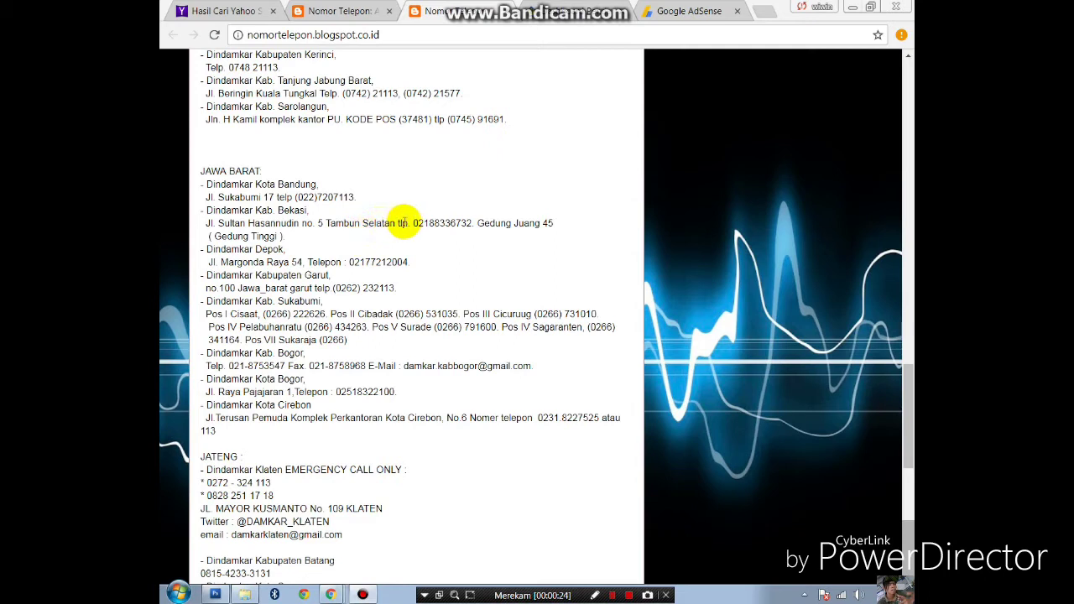
drag(413, 223, 469, 221)
key(ctrl+c)
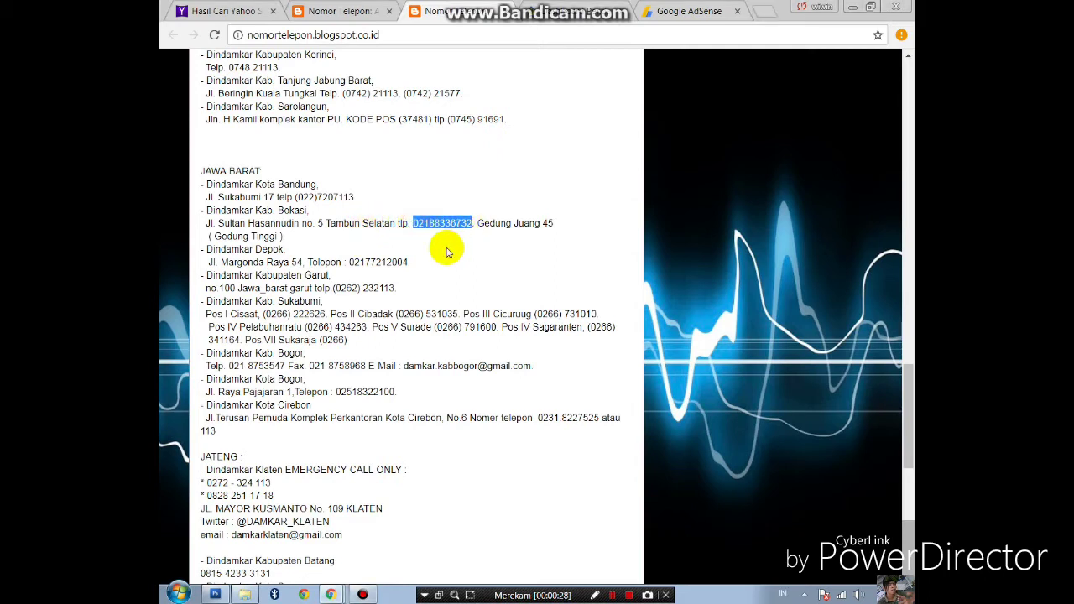
click(559, 11)
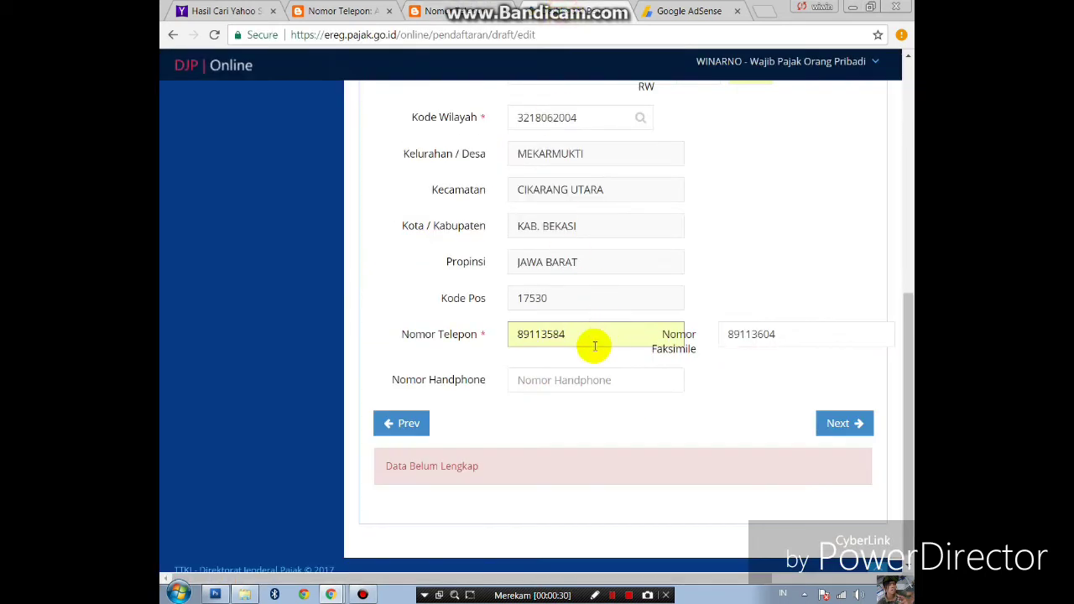
drag(594, 336, 492, 336)
key(ctrl+v)
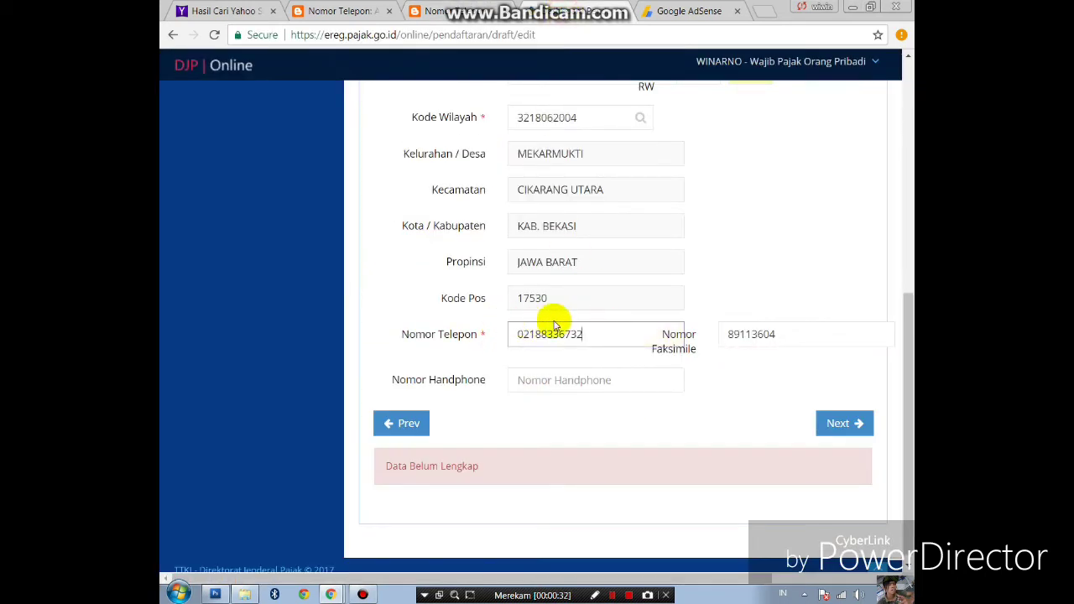
click(780, 334)
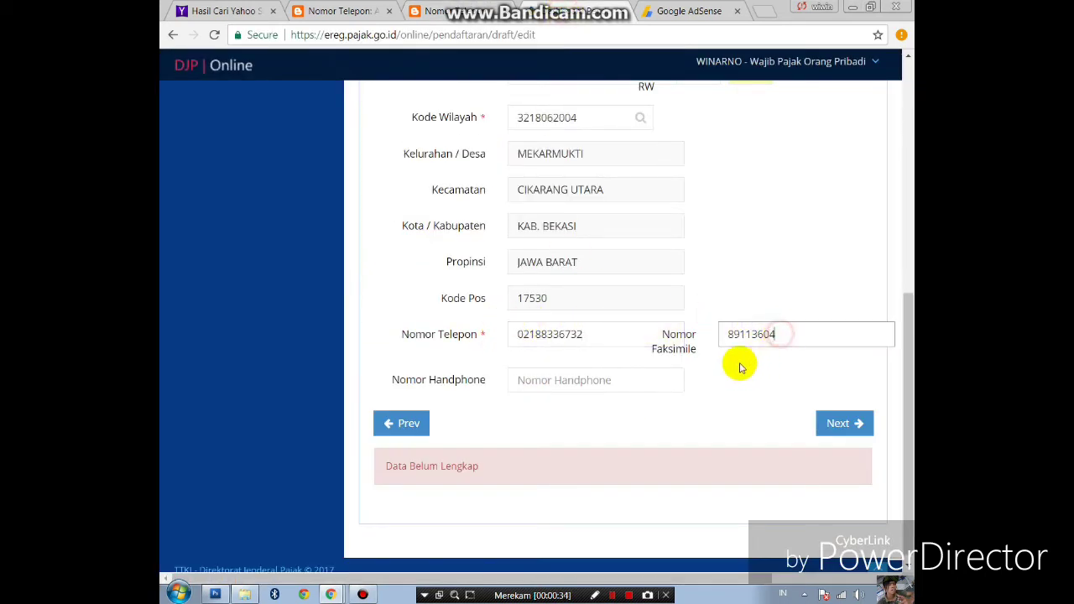
click(844, 425)
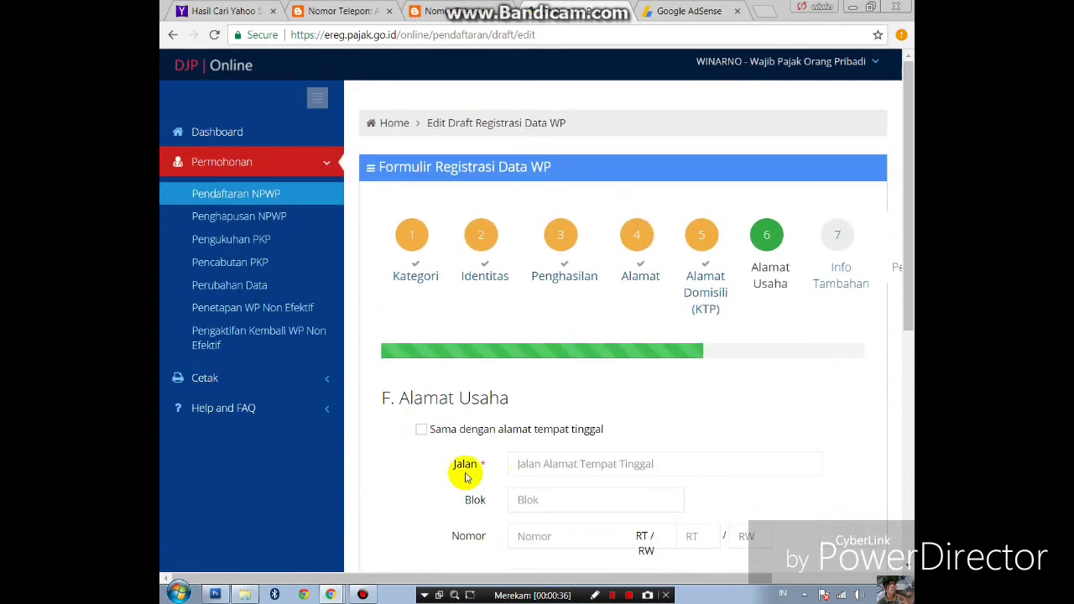
- Untick the same-address option and fill the business street from the saved address suggestion
scroll(521, 386, down, 1)
scroll(436, 352, down, 1)
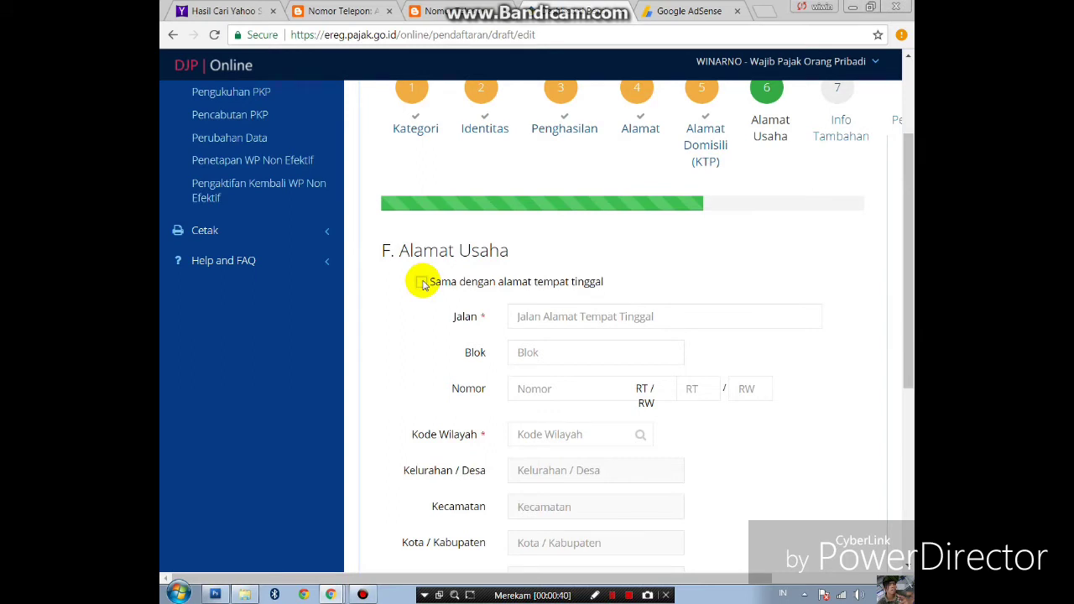
click(422, 283)
click(419, 281)
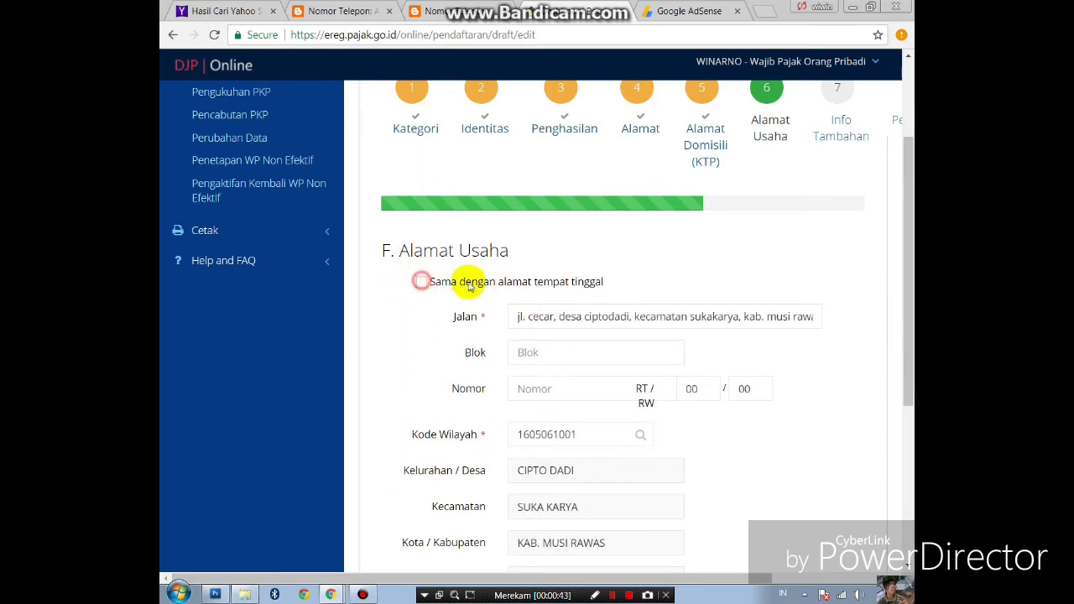
drag(810, 318, 479, 308)
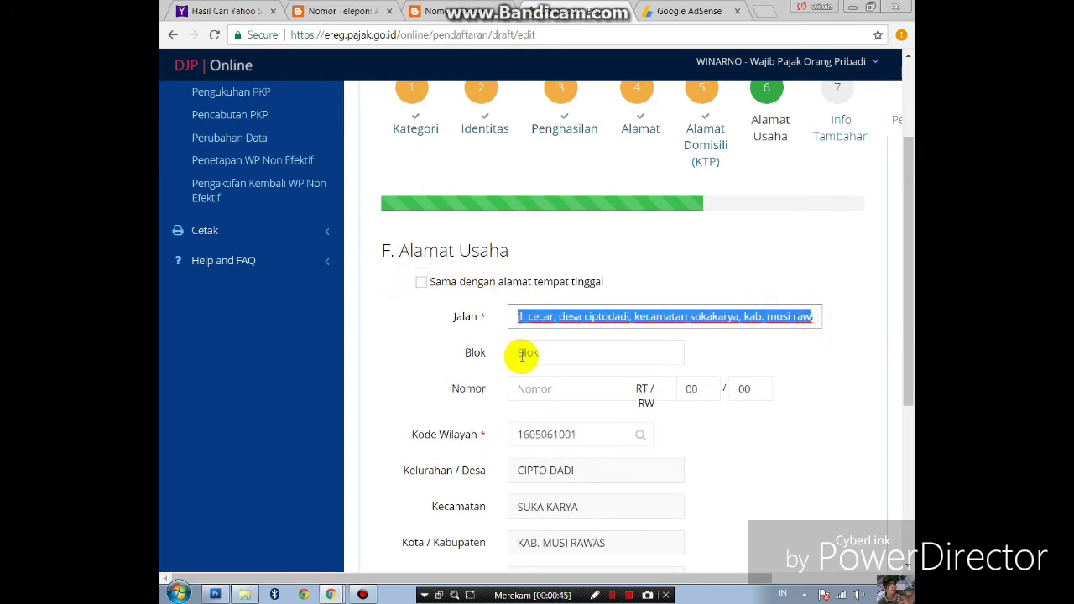
drag(621, 316, 434, 313)
key(BackSpace)
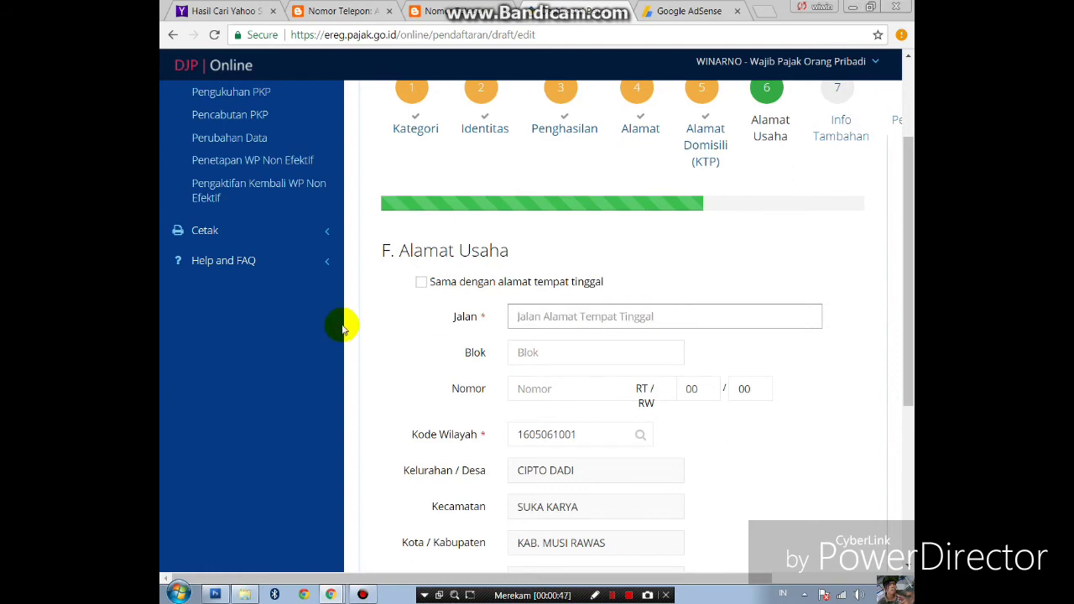
text(jl)
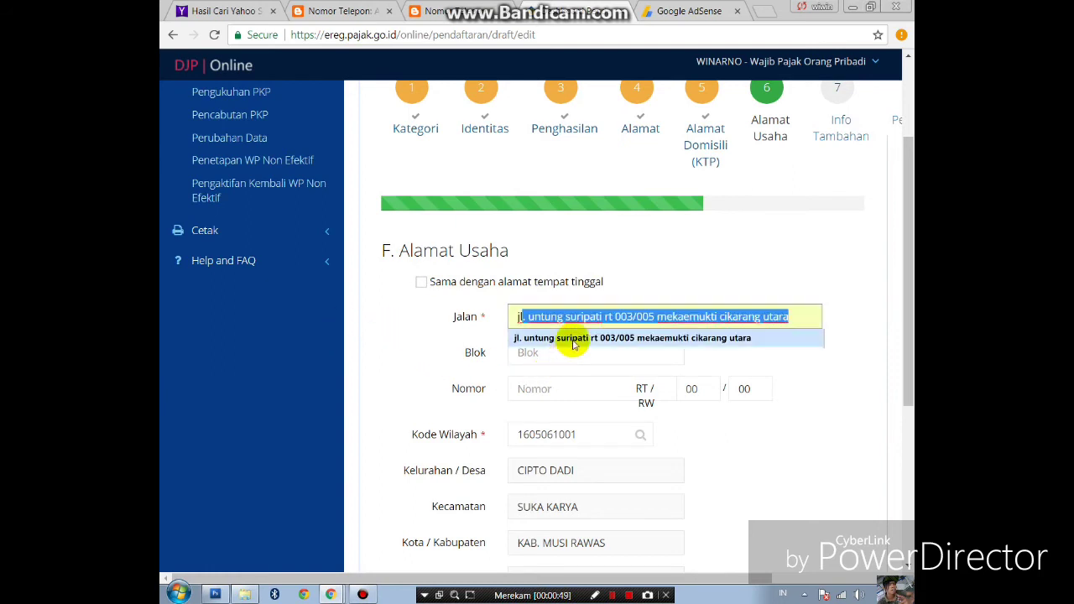
click(571, 338)
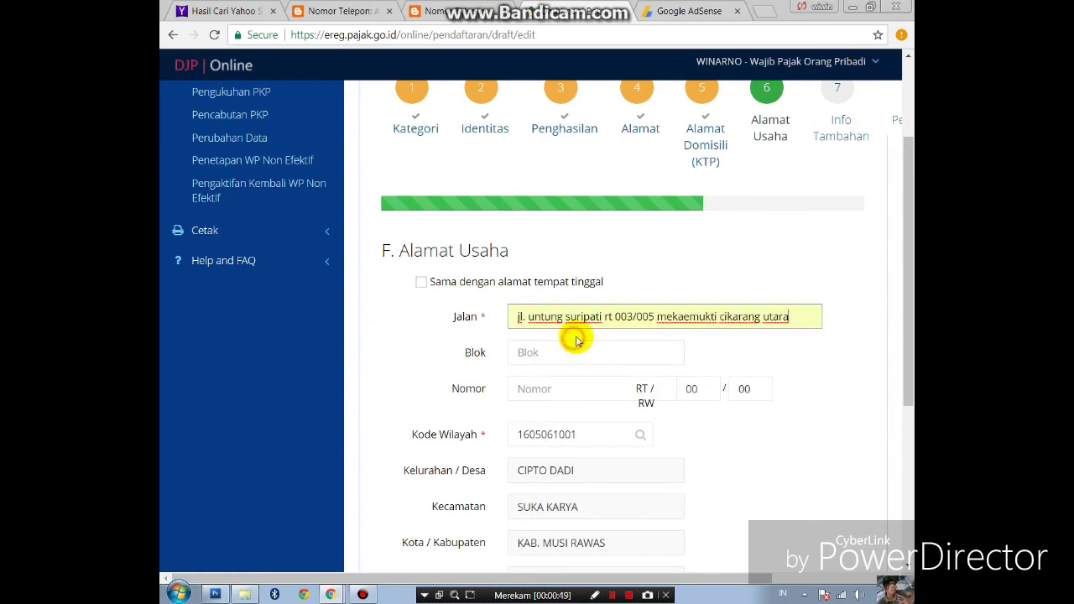
click(696, 392)
text(003)
click(759, 388)
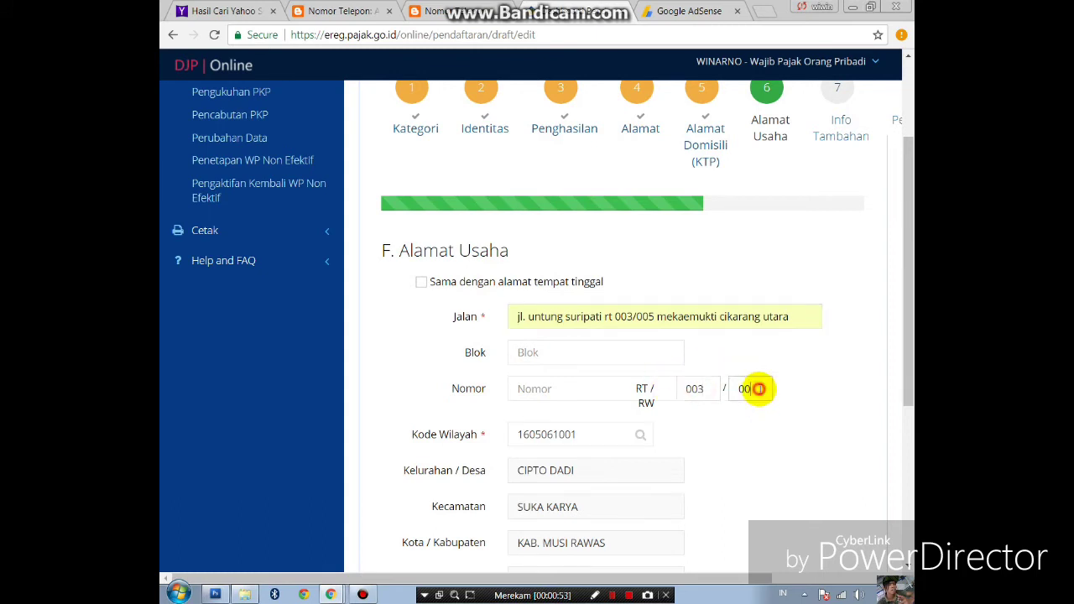
scroll(597, 390, down, 2)
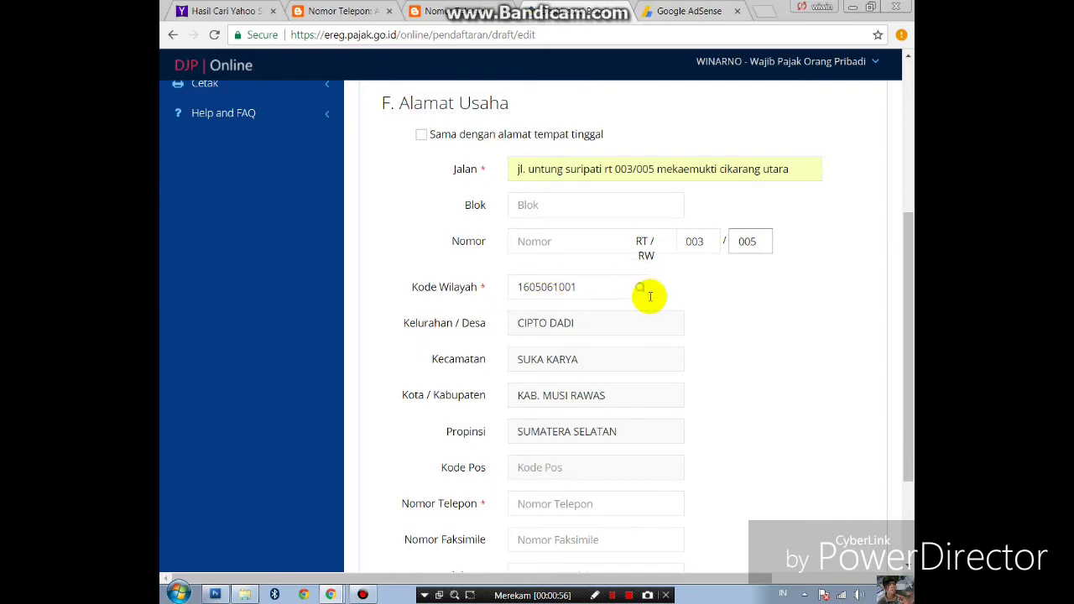
click(634, 287)
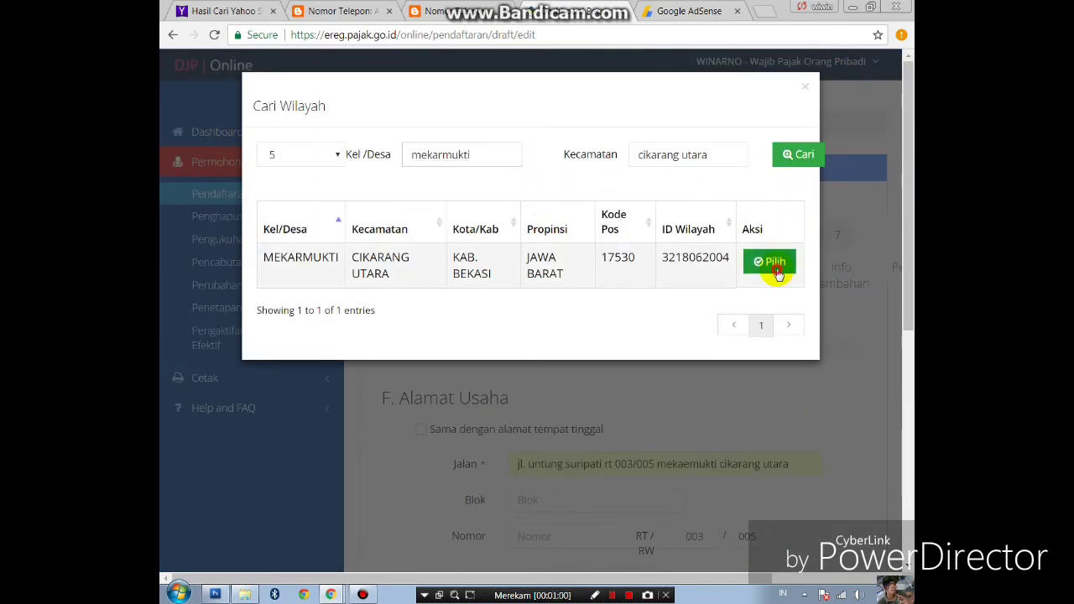
click(772, 265)
scroll(663, 327, down, 3)
scroll(635, 319, down, 2)
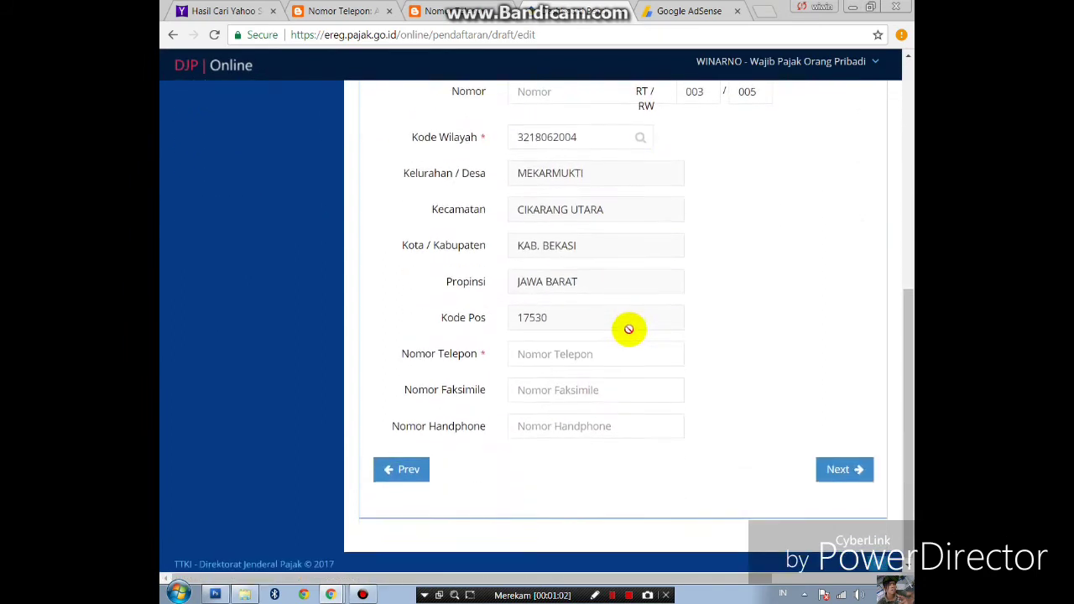
click(536, 355)
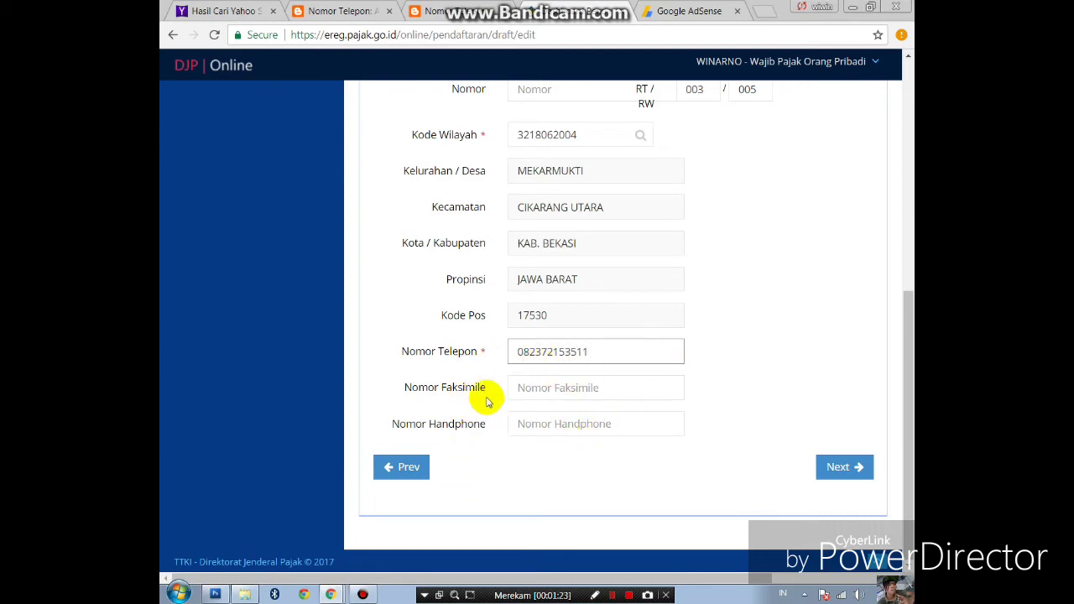
- Move on to Info Tambahan and tick monthly income Kurang Dari Rp. 2.000.000
click(834, 468)
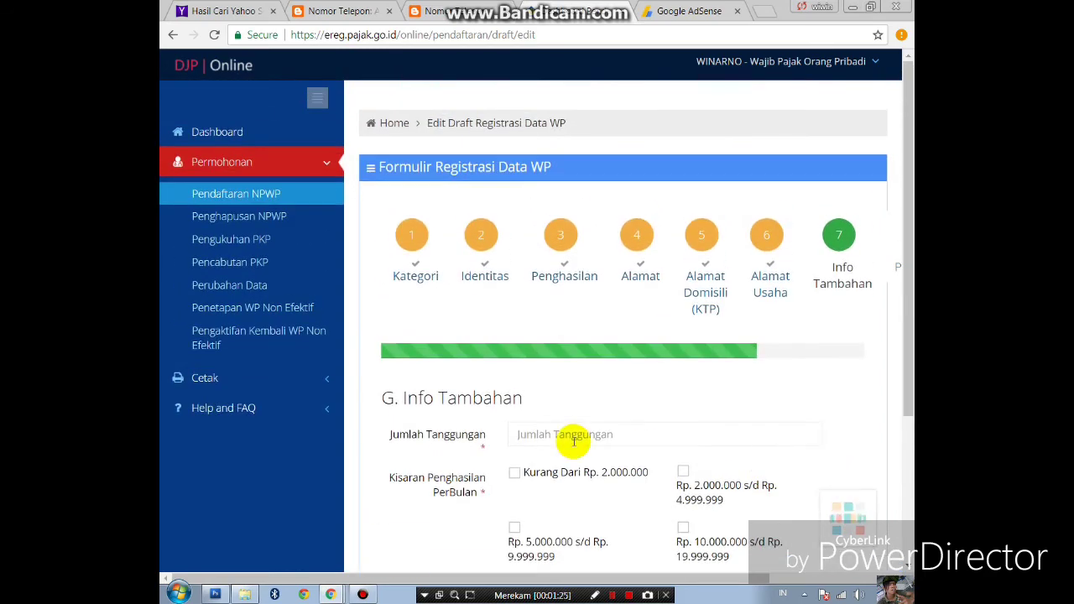
scroll(395, 358, down, 1)
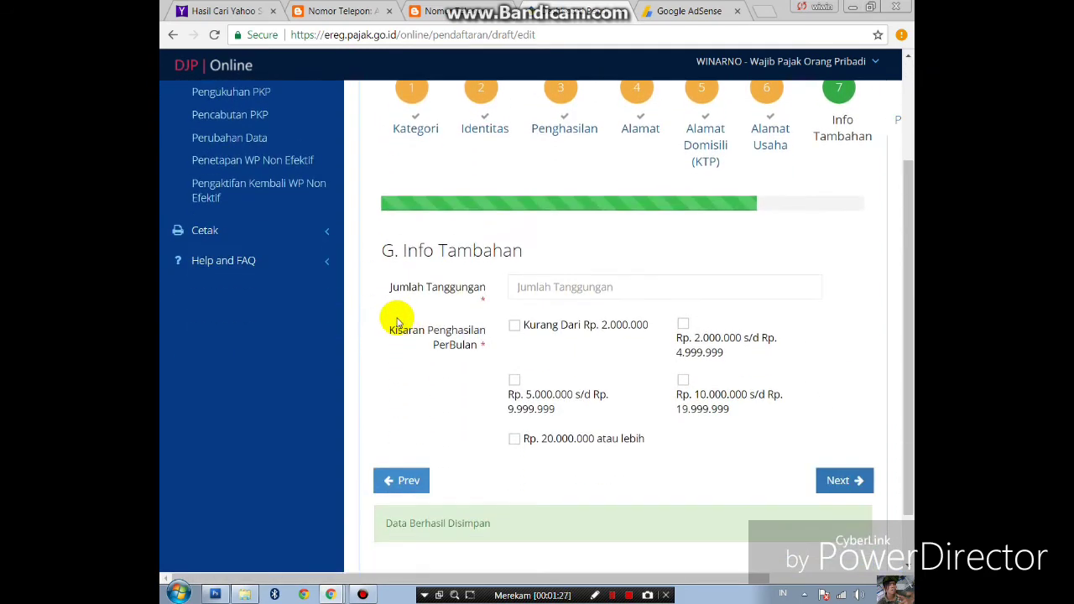
click(538, 287)
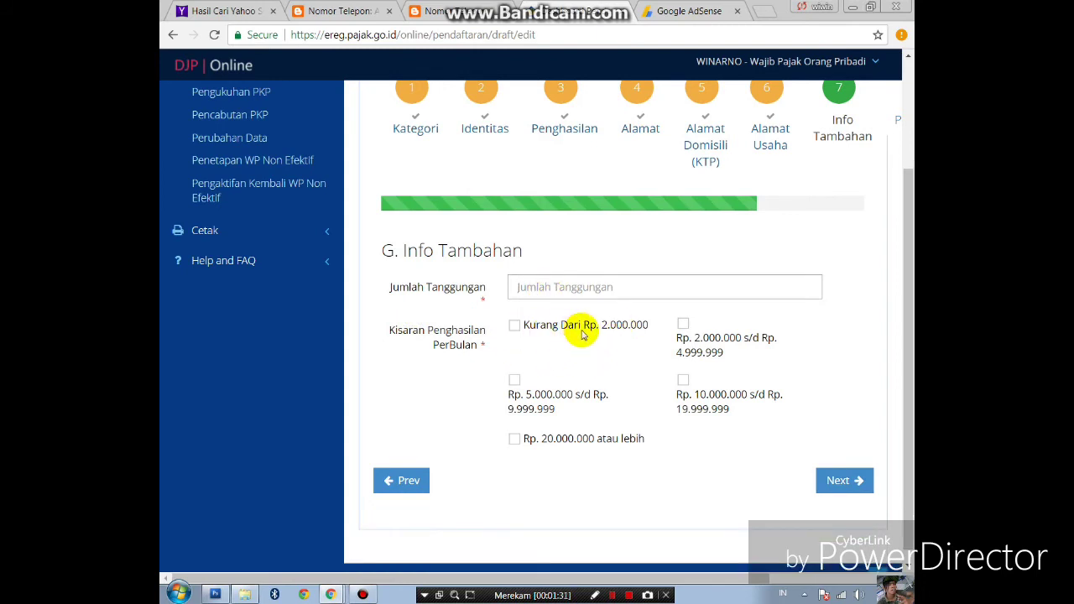
click(513, 327)
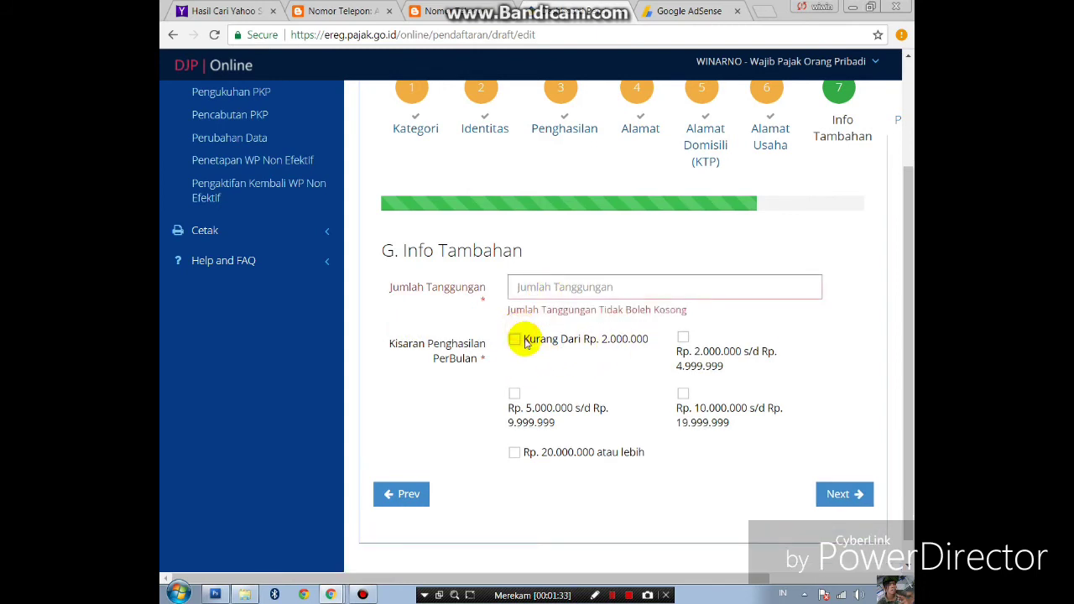
click(527, 341)
- Enter 1 as Jumlah Tanggungan and advance to the Persyaratan step
click(537, 291)
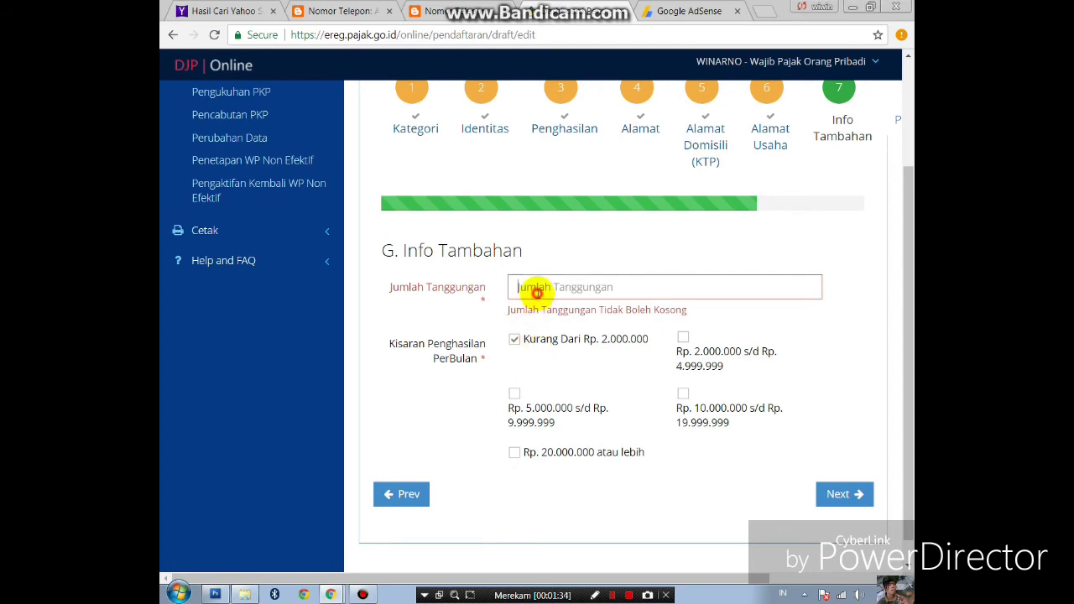
text(1)
click(532, 295)
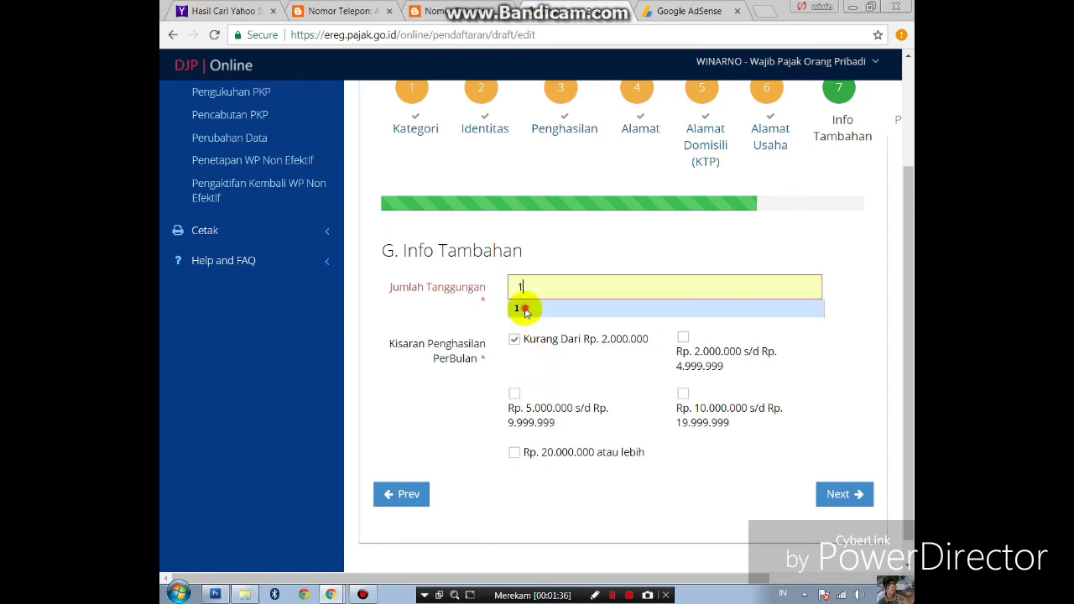
click(532, 308)
scroll(549, 377, down, 1)
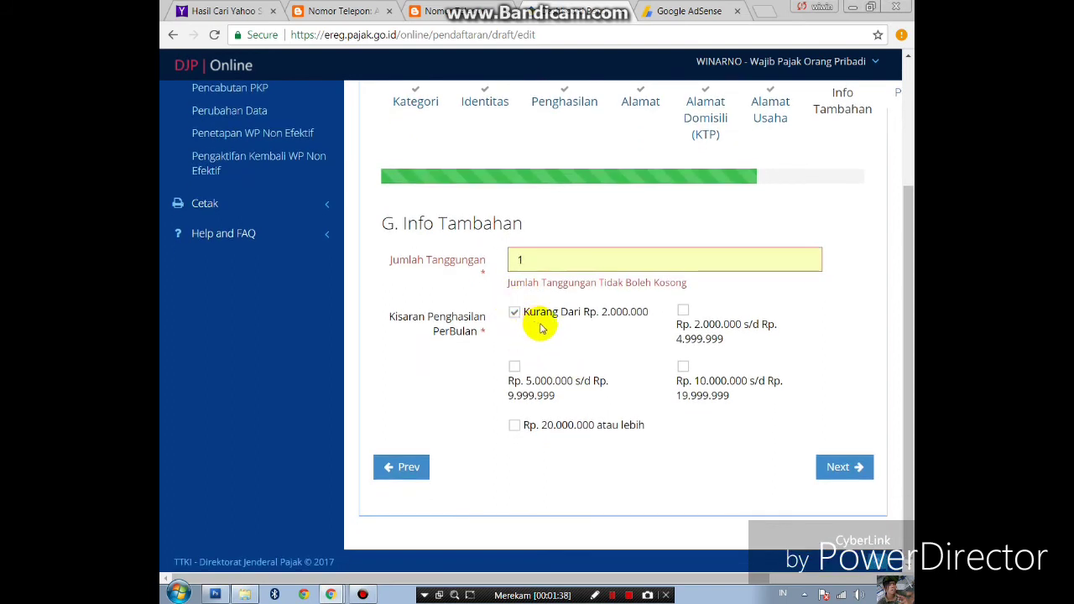
click(845, 467)
- Choose Unggah for the requirements and attach the domisili image from Documents
scroll(714, 439, down, 3)
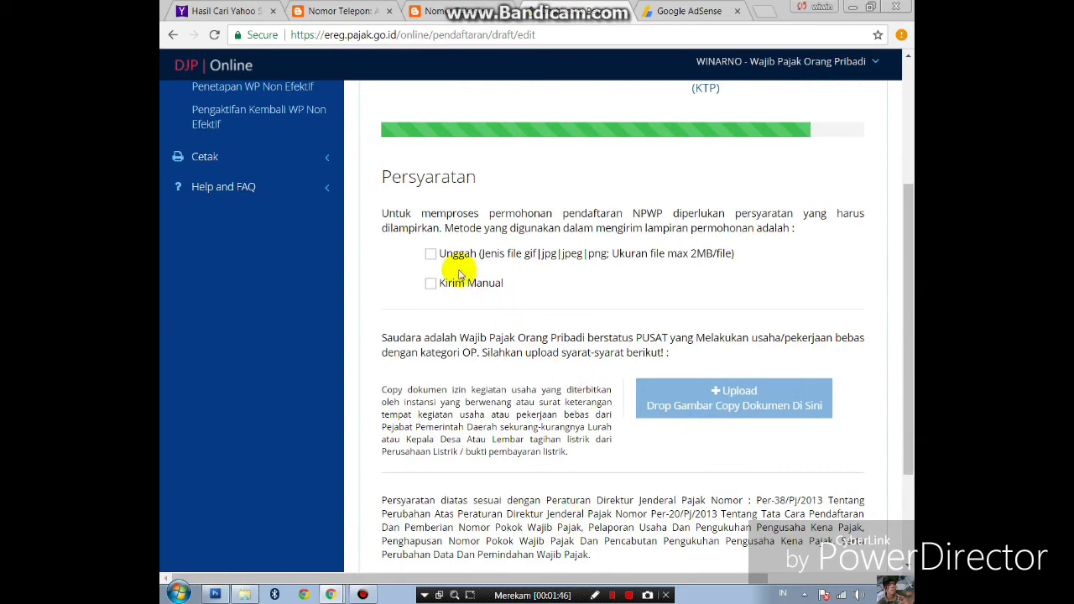
click(432, 254)
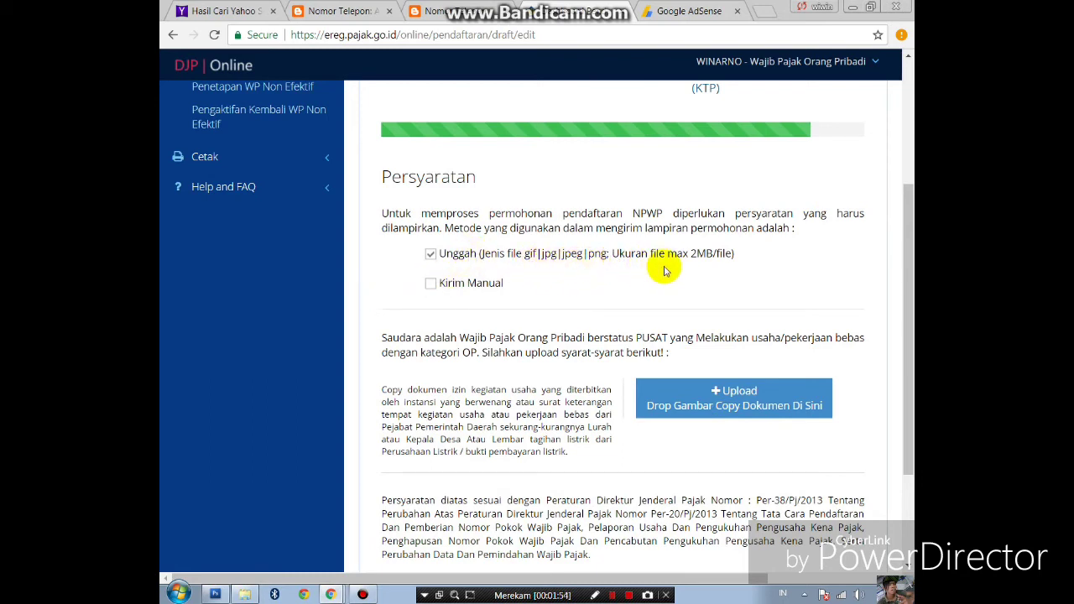
click(730, 404)
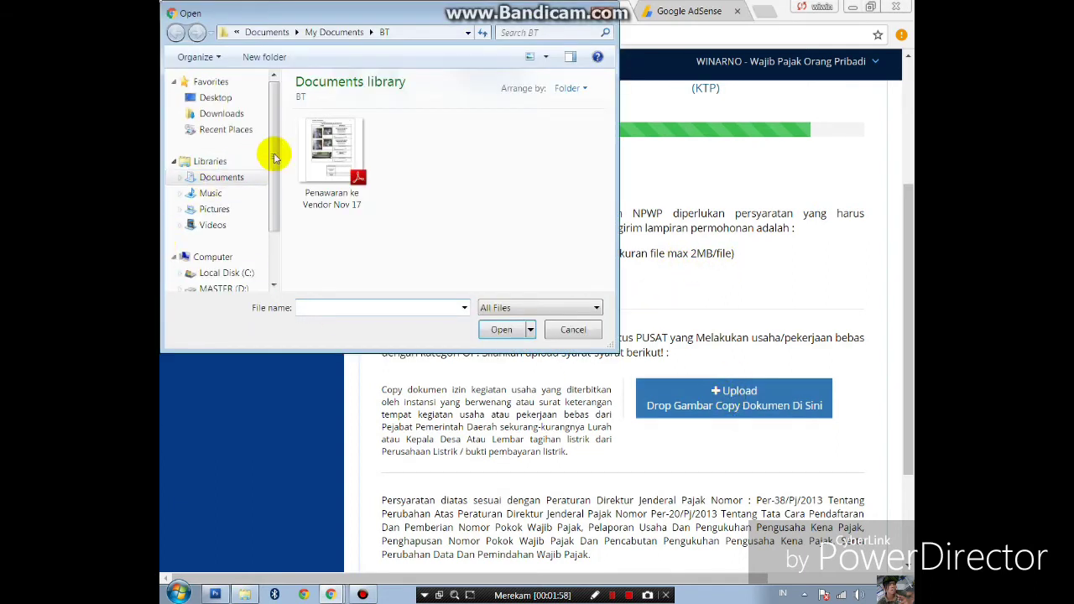
click(260, 179)
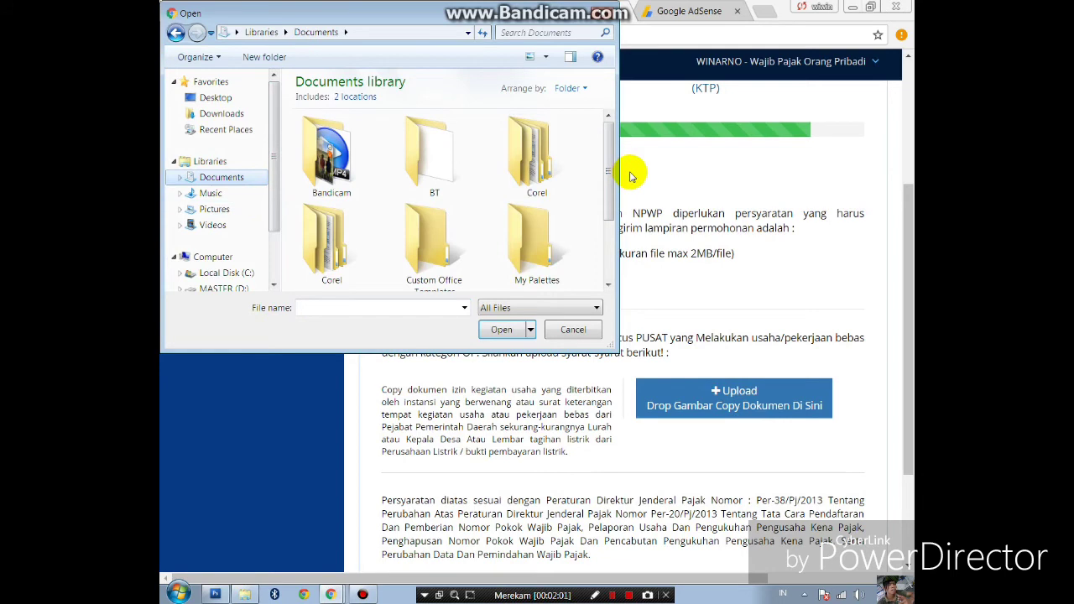
drag(612, 202, 607, 264)
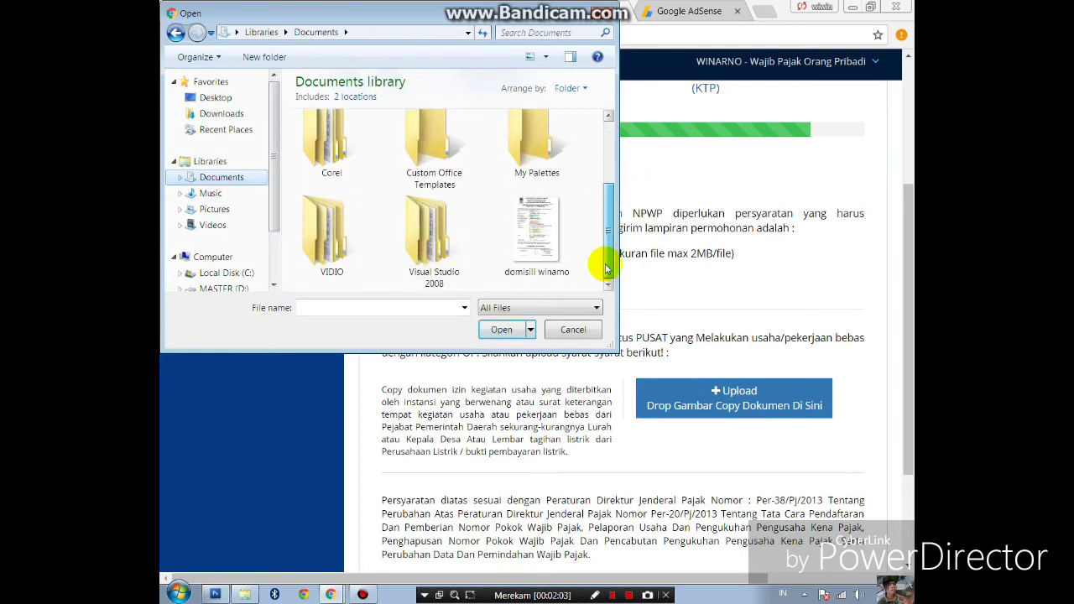
click(538, 233)
click(507, 324)
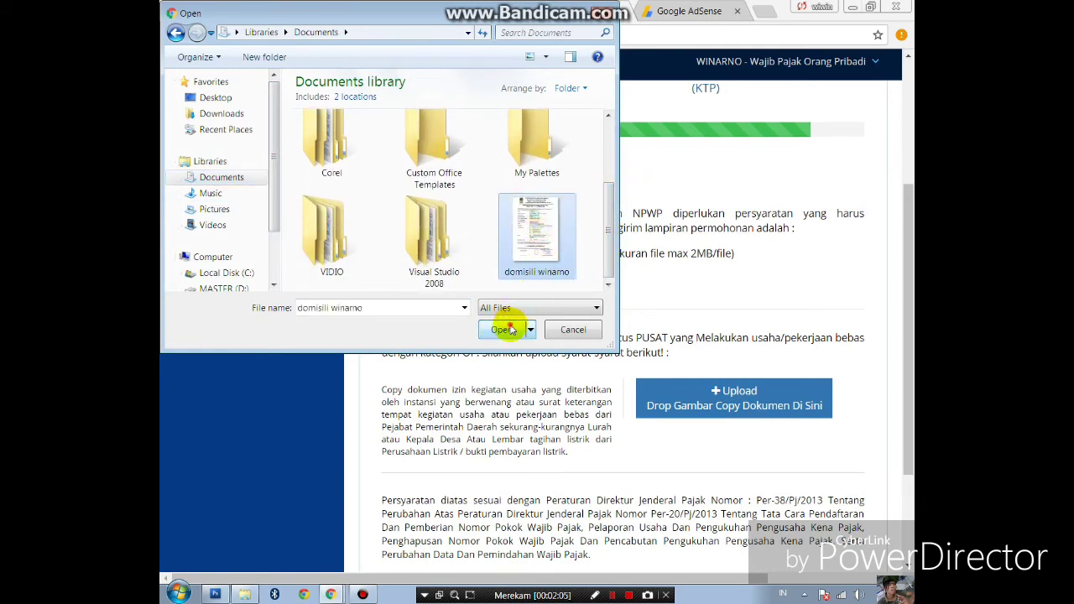
scroll(432, 423, down, 2)
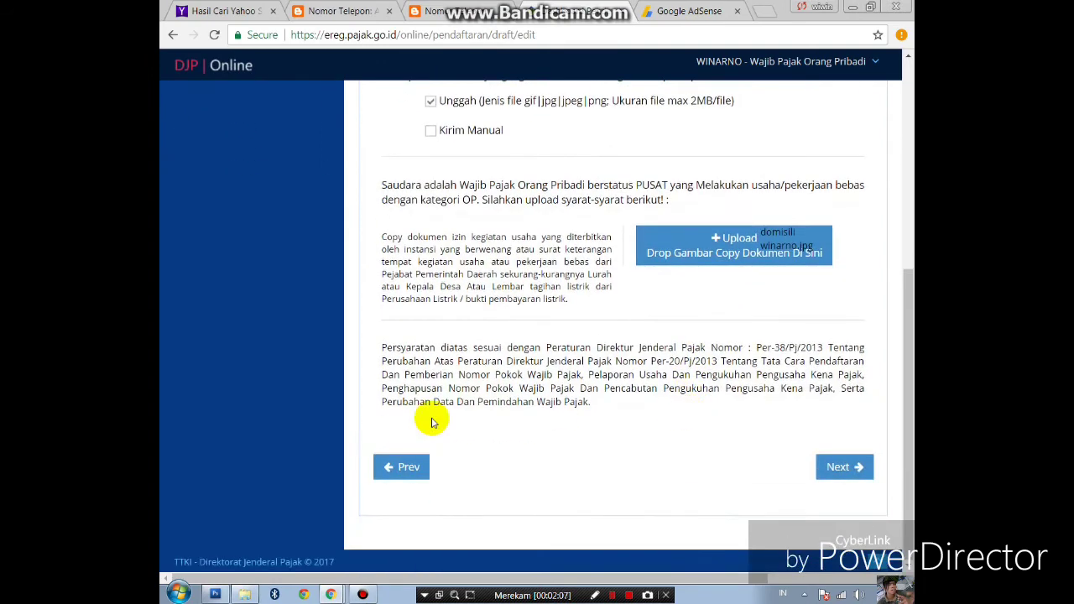
- On the Pernyataan step, tick Benar and try saving the form
click(839, 468)
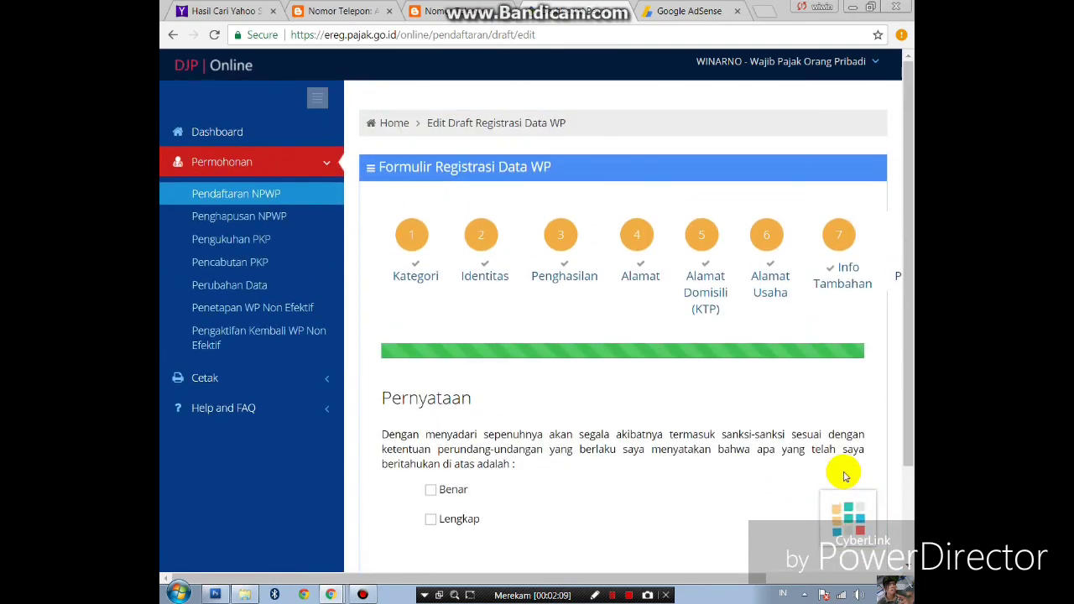
scroll(592, 484, down, 1)
click(431, 415)
click(863, 522)
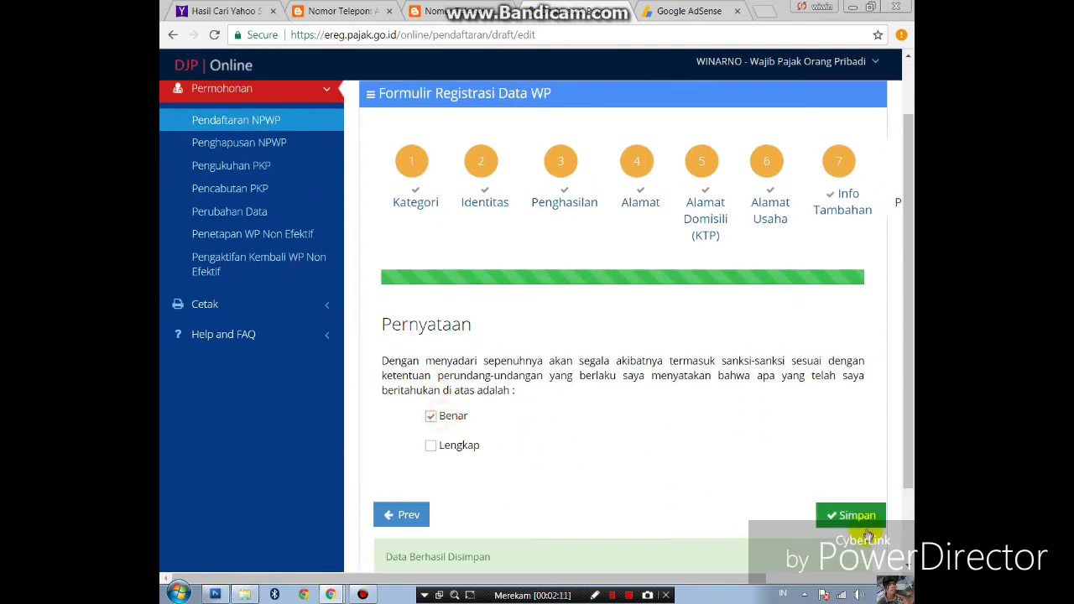
click(856, 515)
- Tick Lengkap too, save the form and confirm with Ya
scroll(867, 518, down, 2)
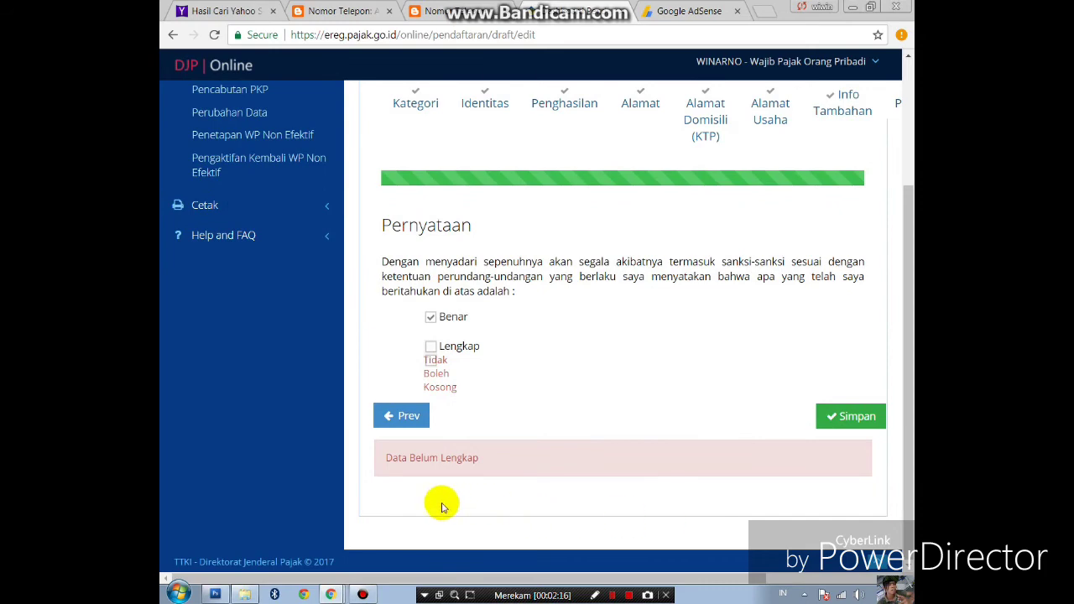
click(457, 352)
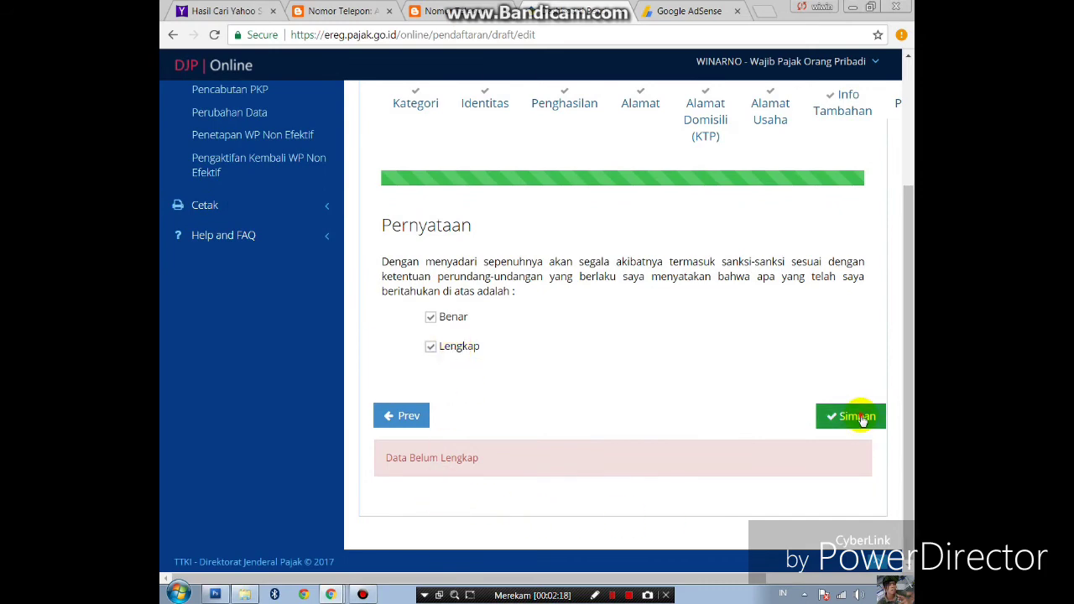
click(854, 417)
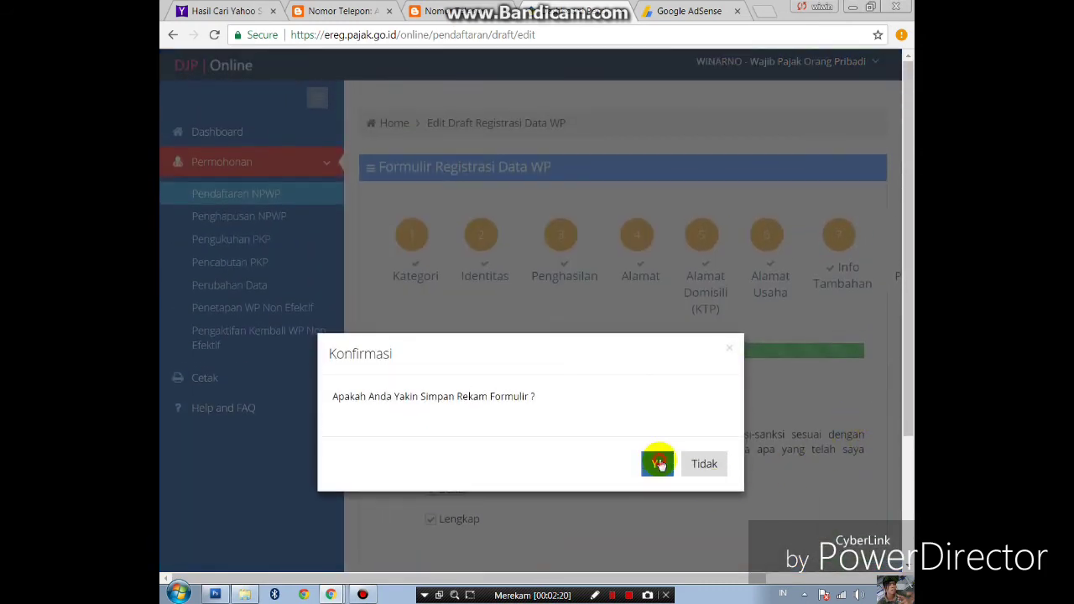
click(658, 464)
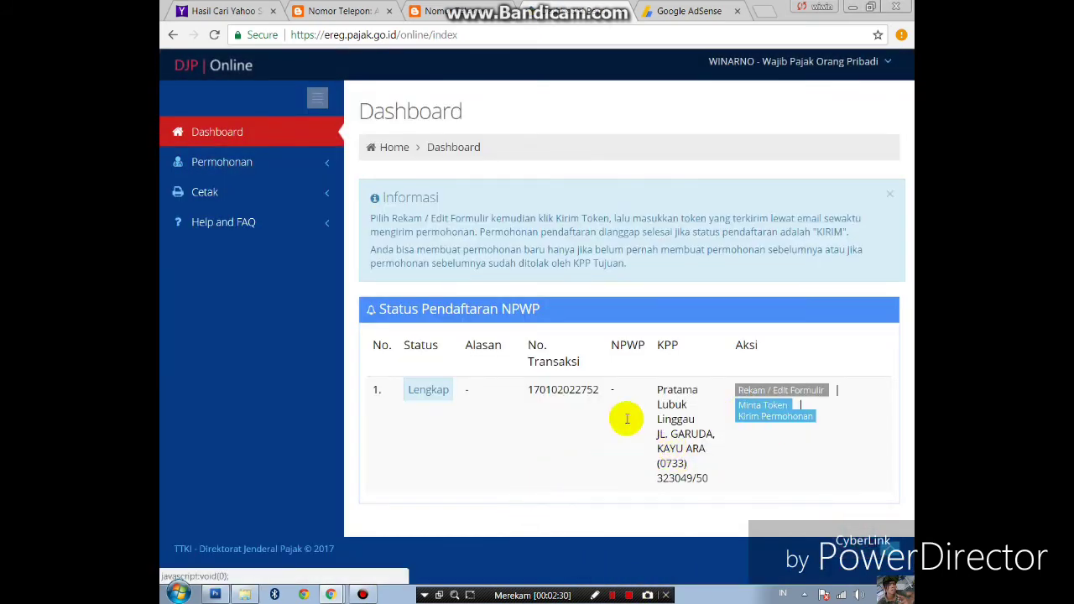
- Request the registration token via Minta Token and captcha, then close the Sukses notice
click(764, 410)
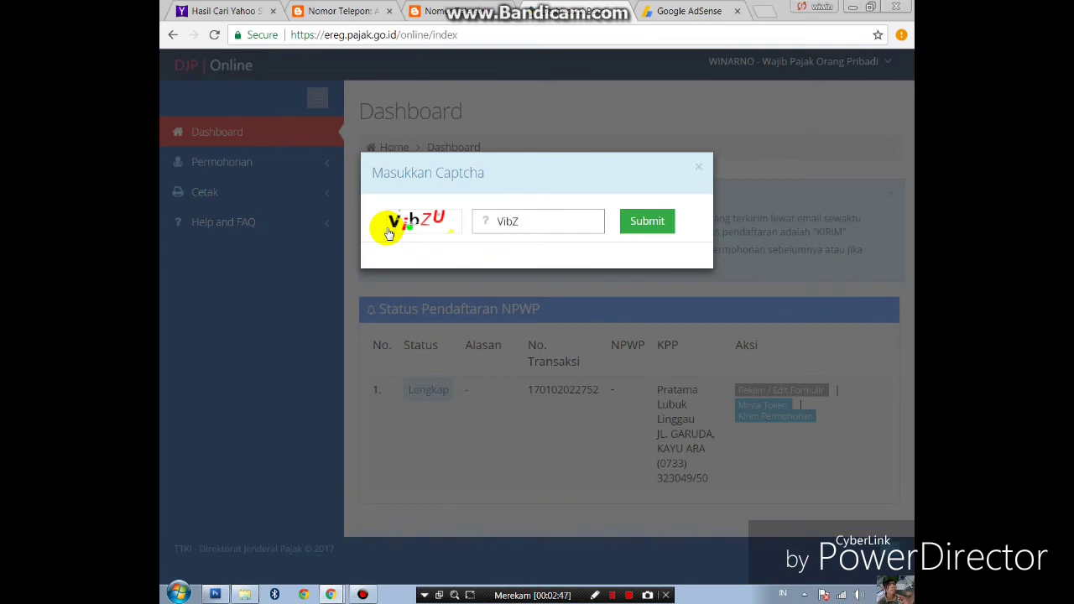
click(635, 225)
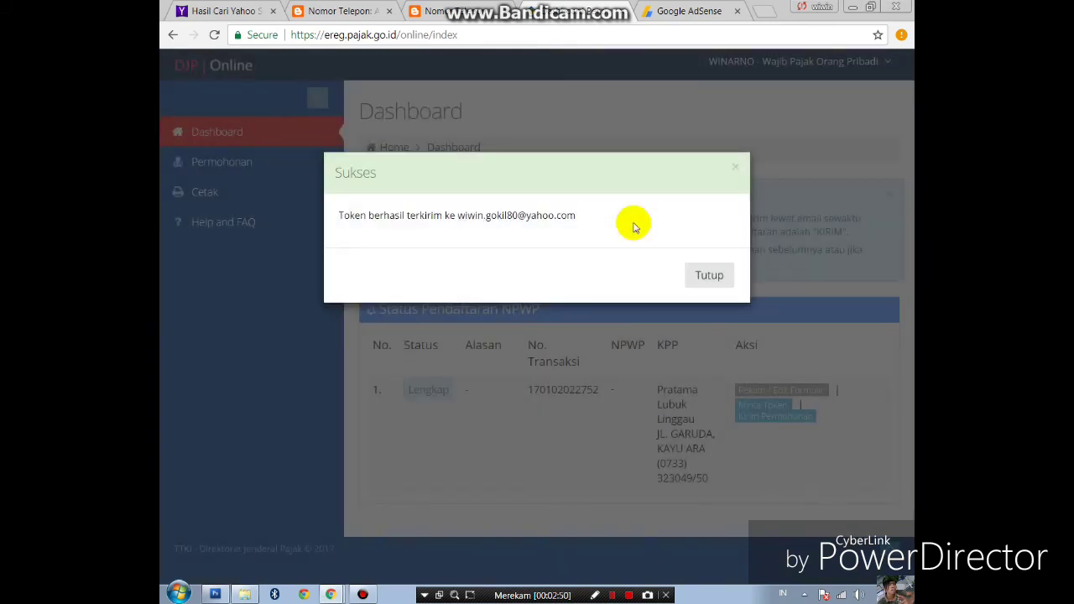
click(712, 275)
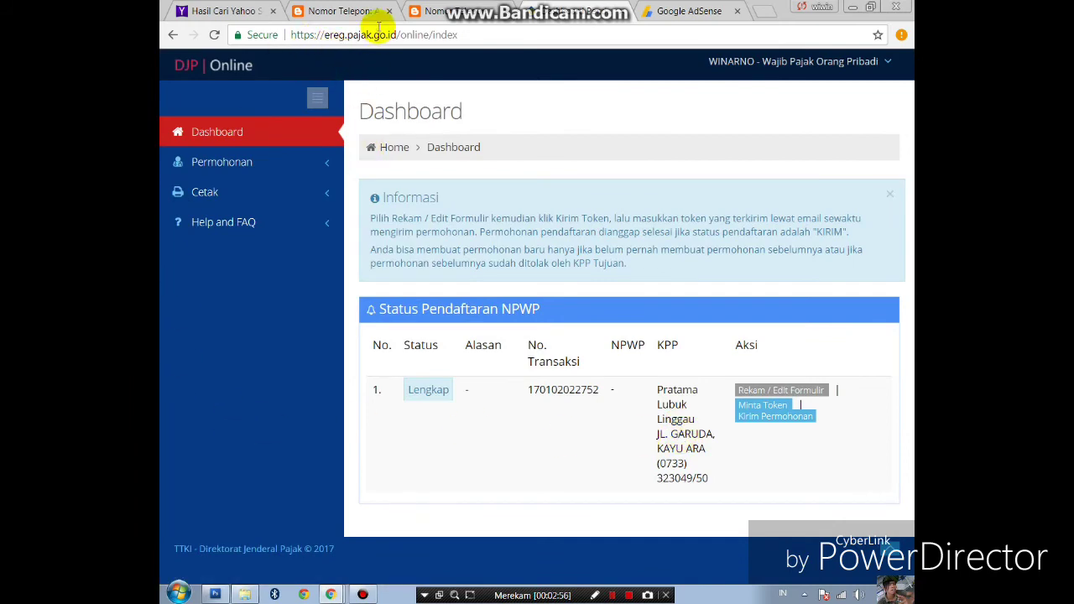
- Close the phone-number blog tab and search Google for 'yahoo mail'
click(440, 11)
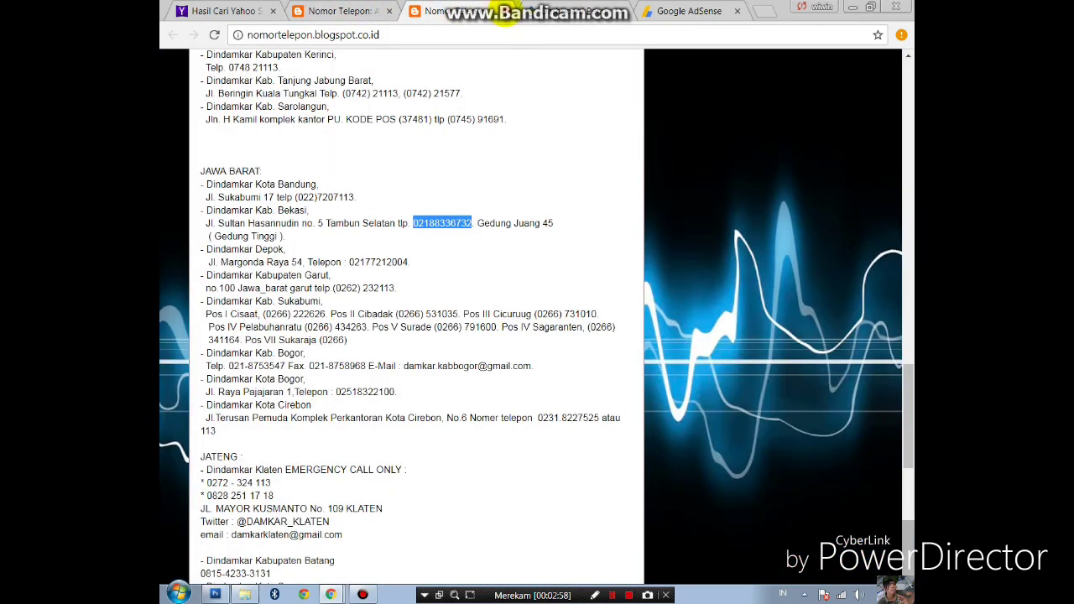
click(508, 11)
click(309, 11)
click(170, 35)
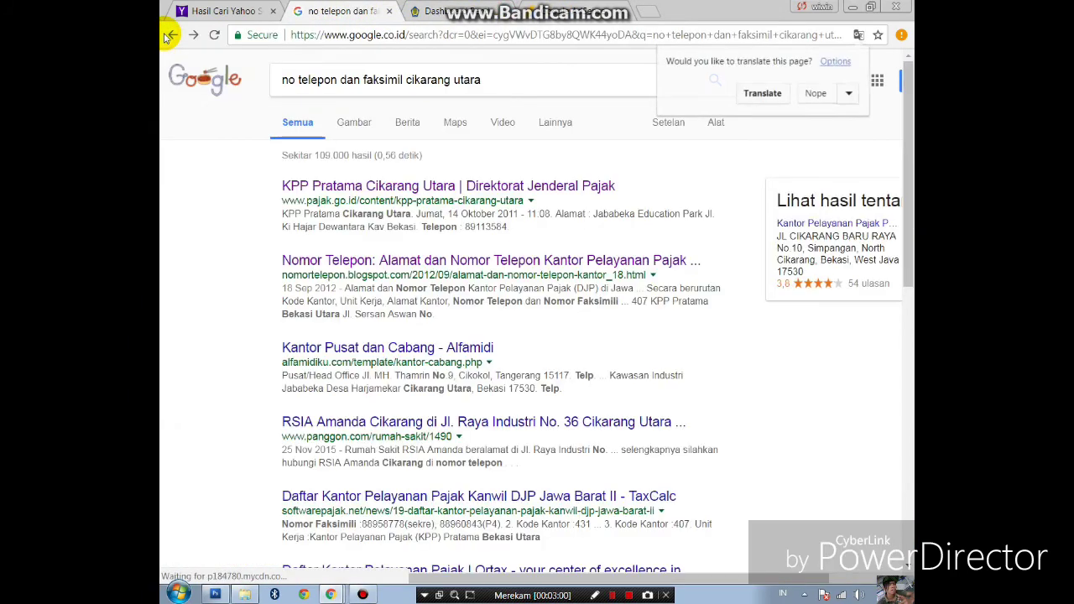
triple_click(504, 79)
text(ya)
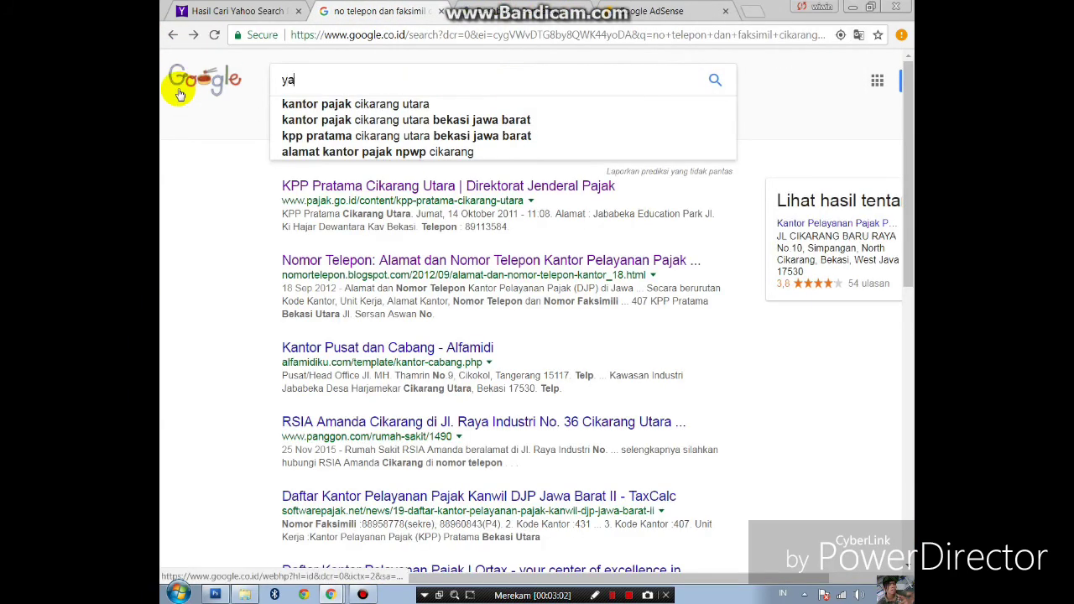
text(hoo mail)
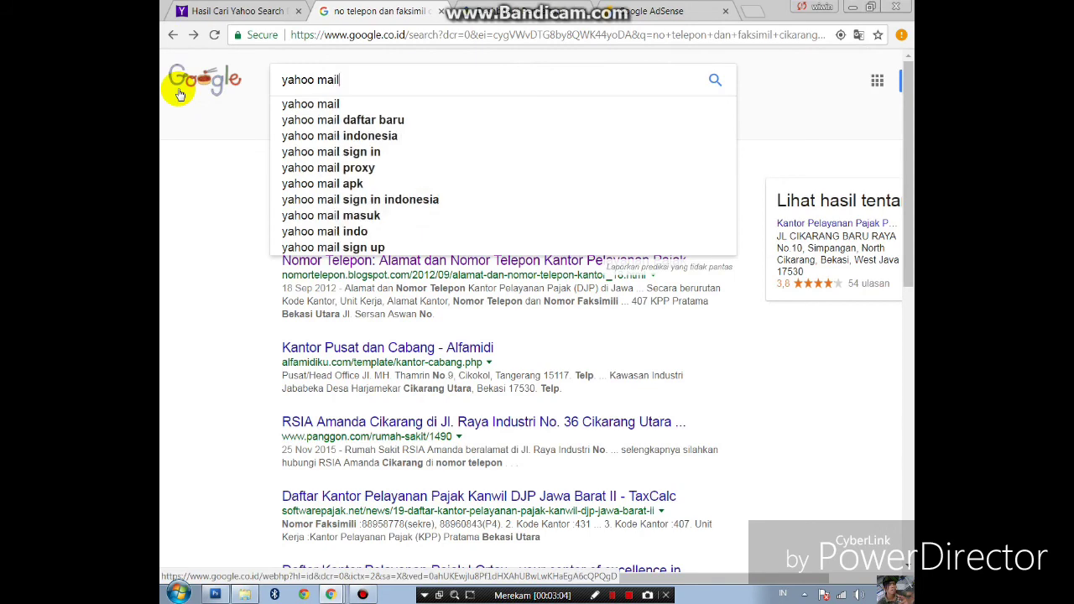
key(Return)
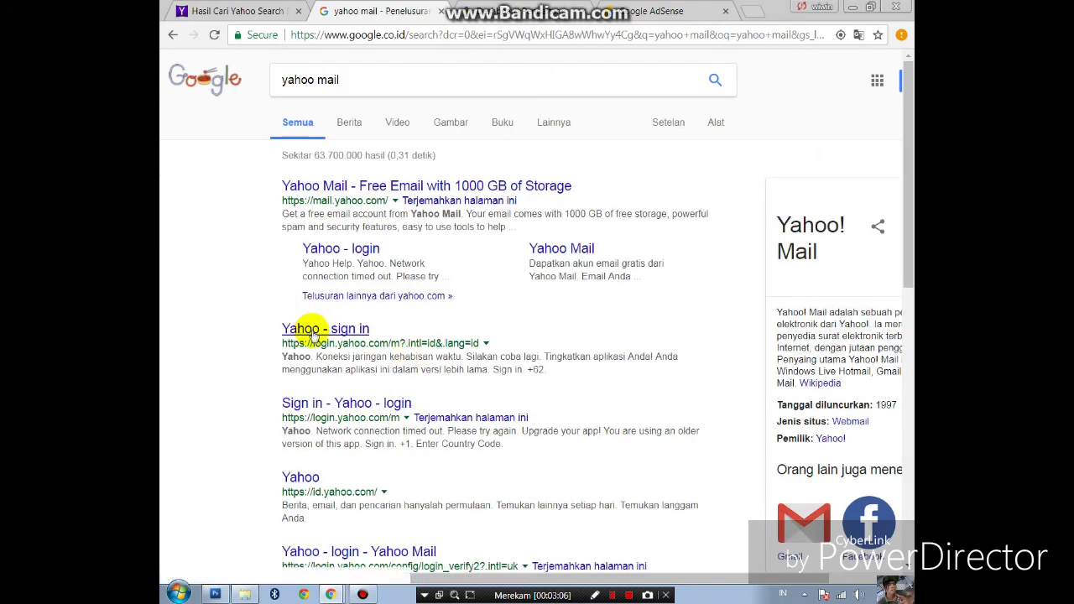
- Open the Yahoo sign-in result, continue to the password step and submit the password
click(309, 330)
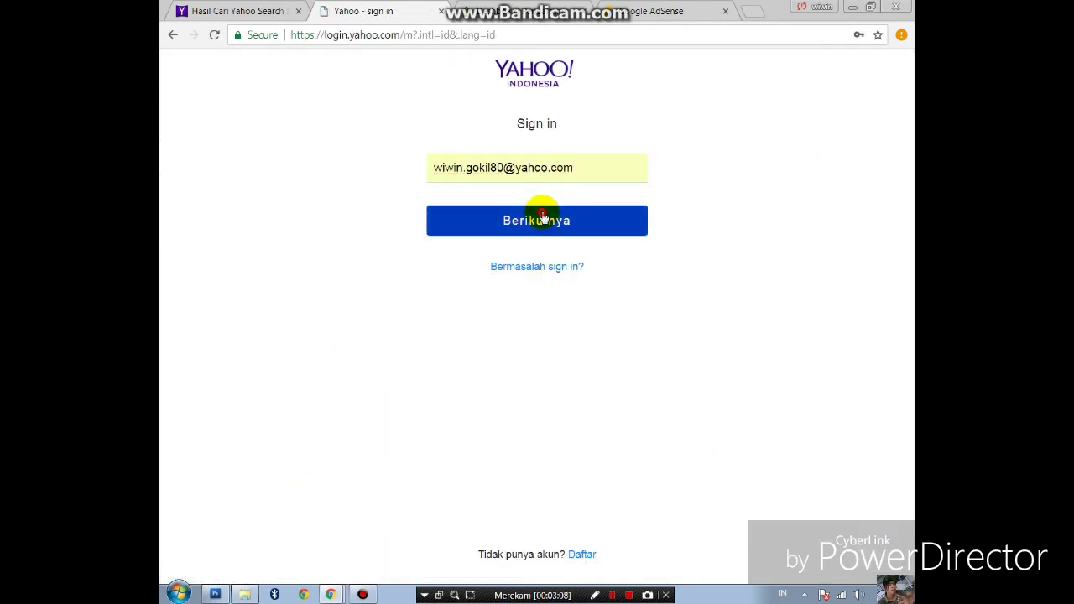
click(542, 219)
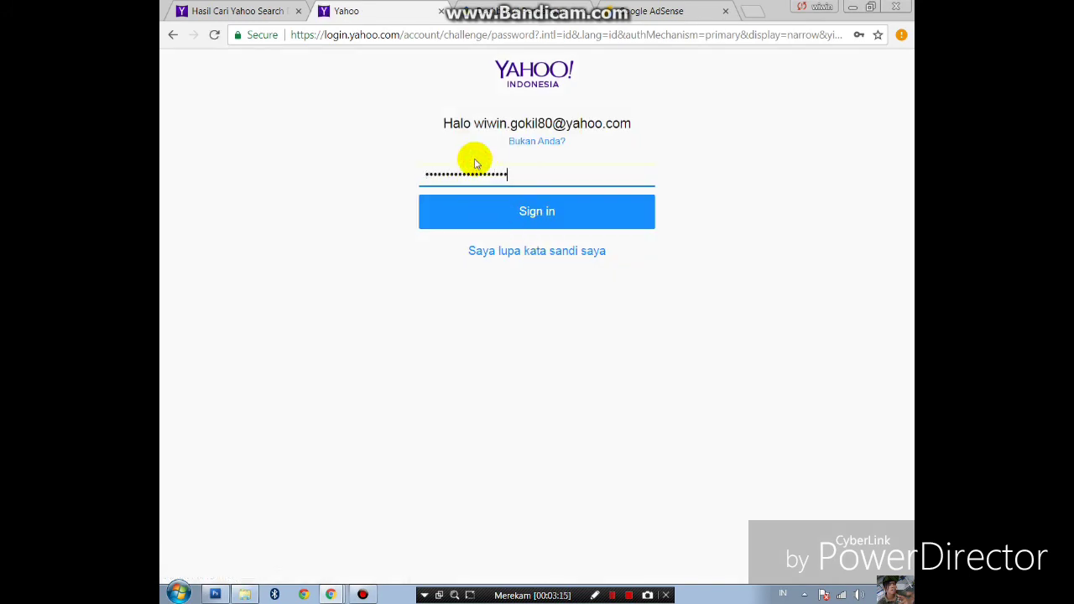
drag(524, 177, 264, 136)
text(w)
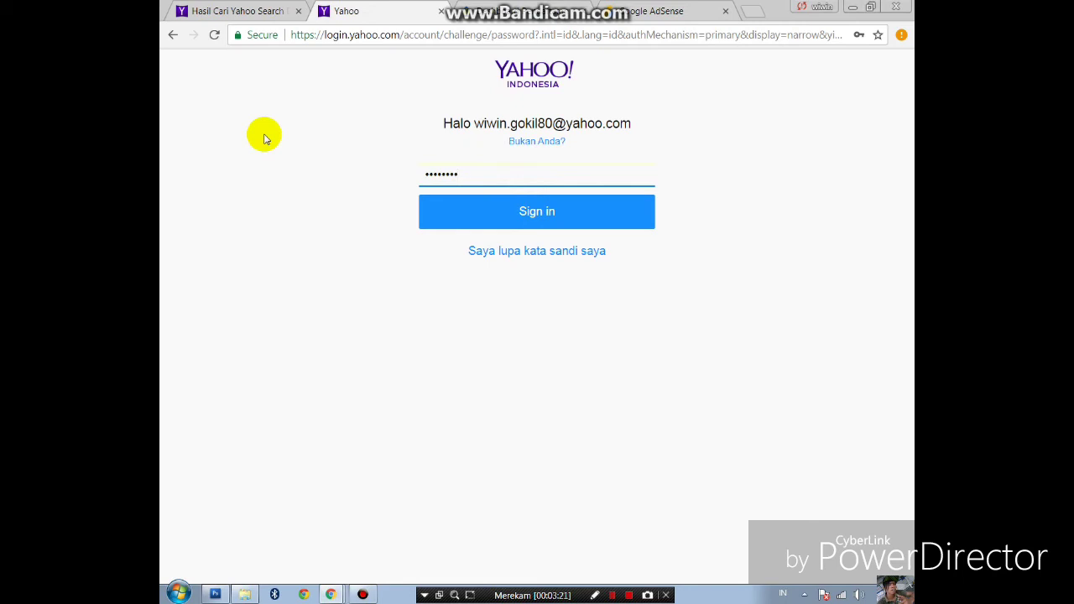
click(582, 218)
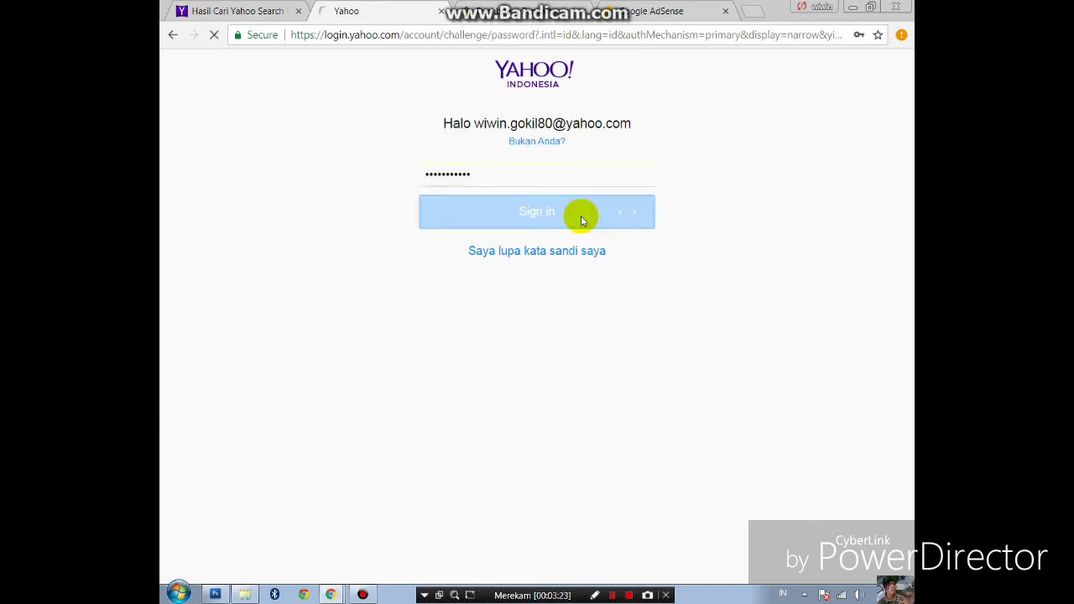
- Re-enter the account password after the rejection and resubmit it
click(467, 174)
double_click(490, 176)
text(•••)
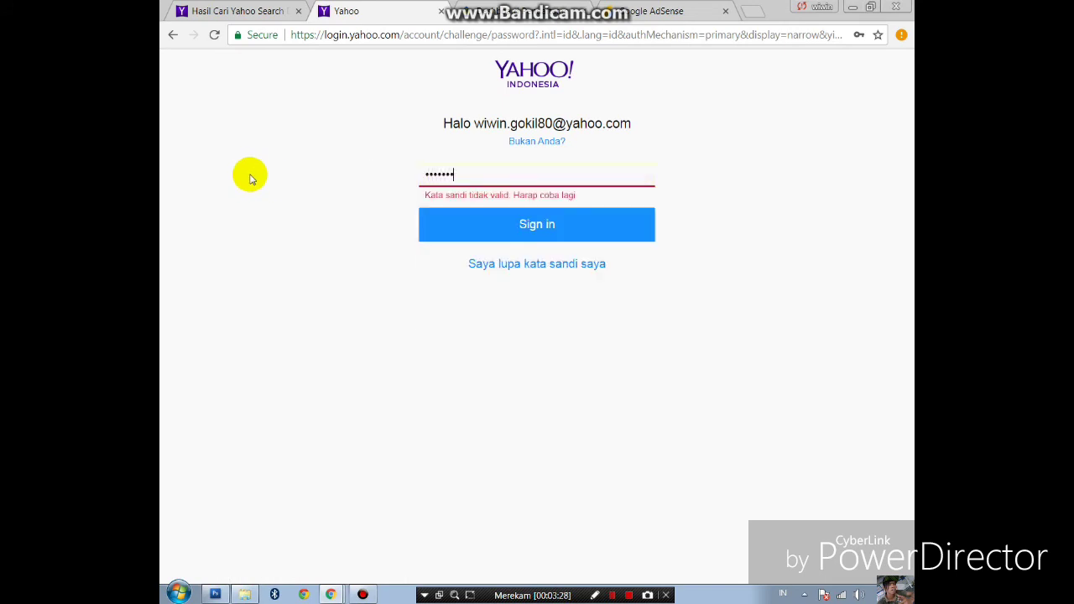
key(Return)
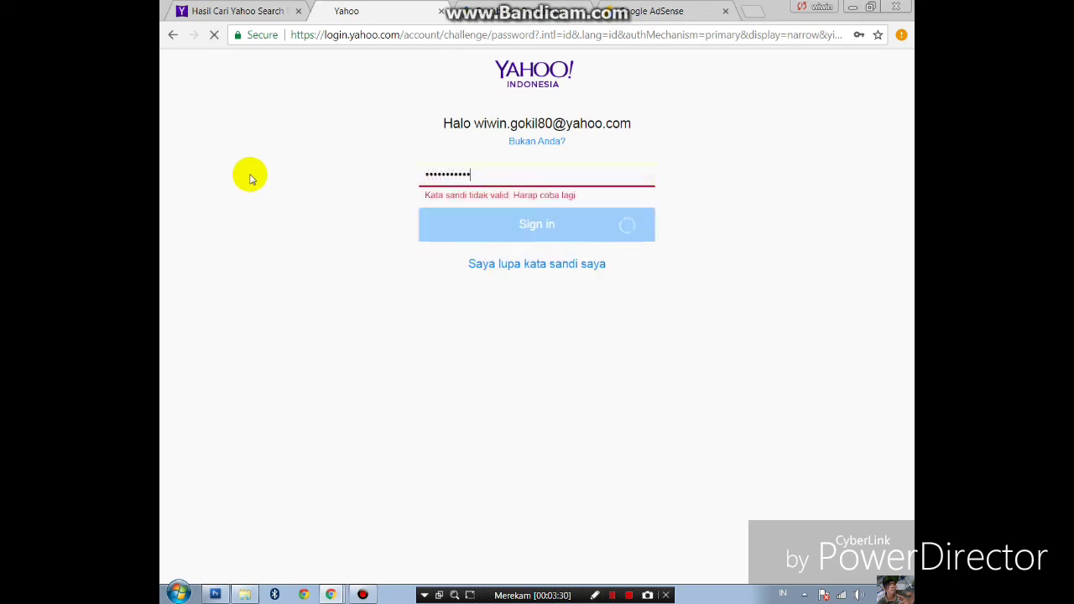
click(485, 178)
double_click(485, 177)
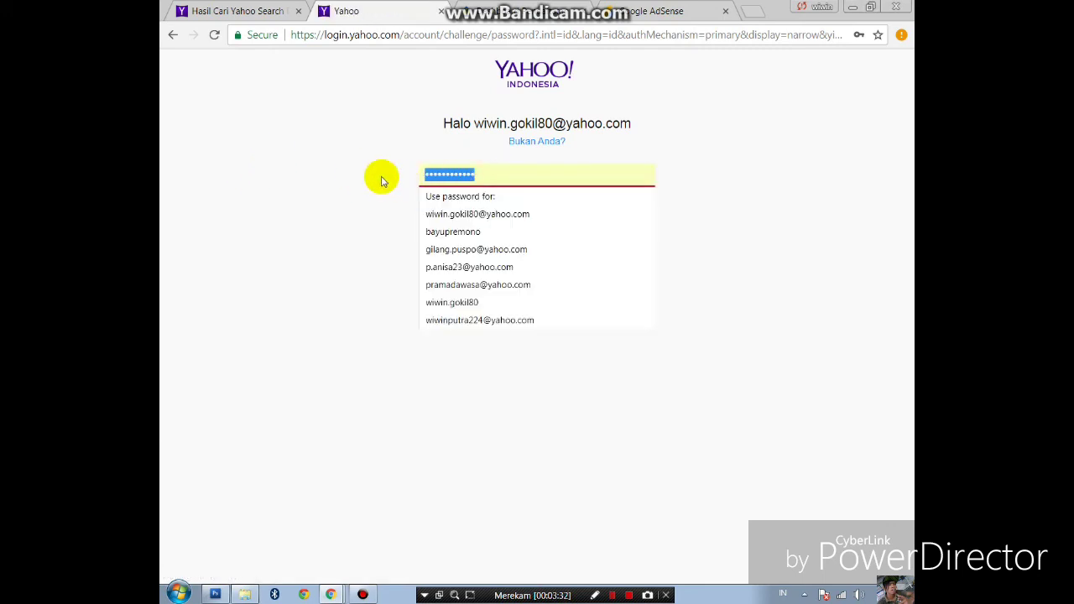
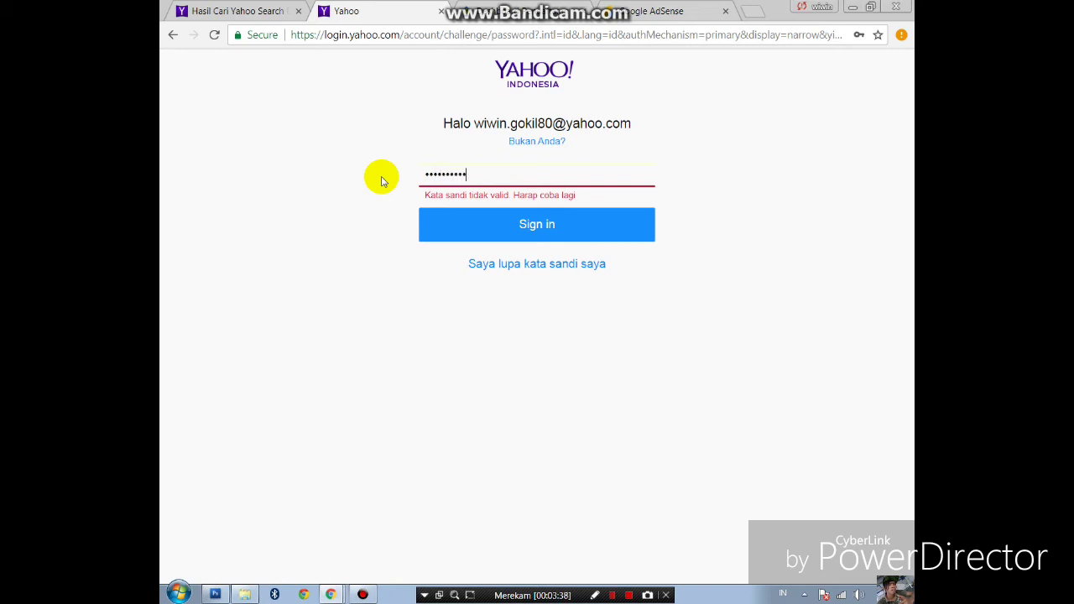
- Sign in to Yahoo Mail and open the Generate Token email from the tax e-registration service
click(547, 235)
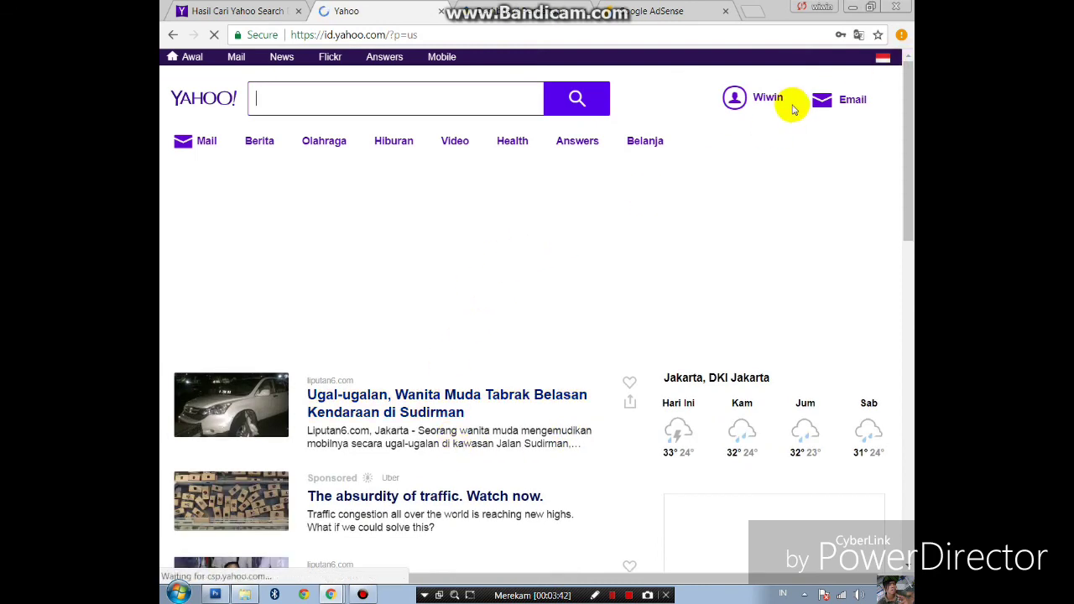
mouse_move(871, 108)
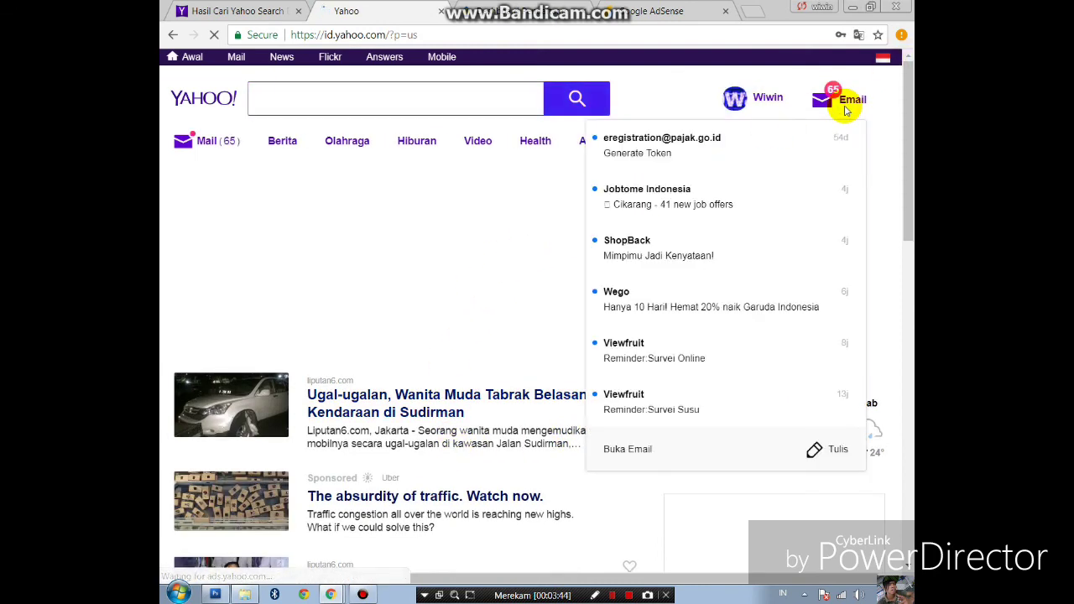
click(656, 158)
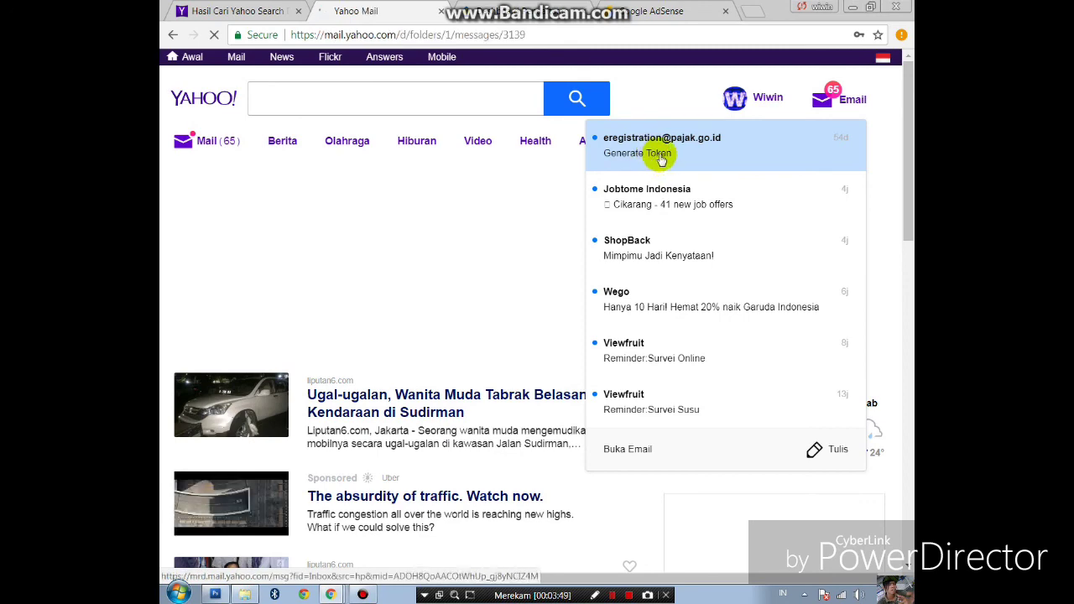
scroll(445, 272, down, 2)
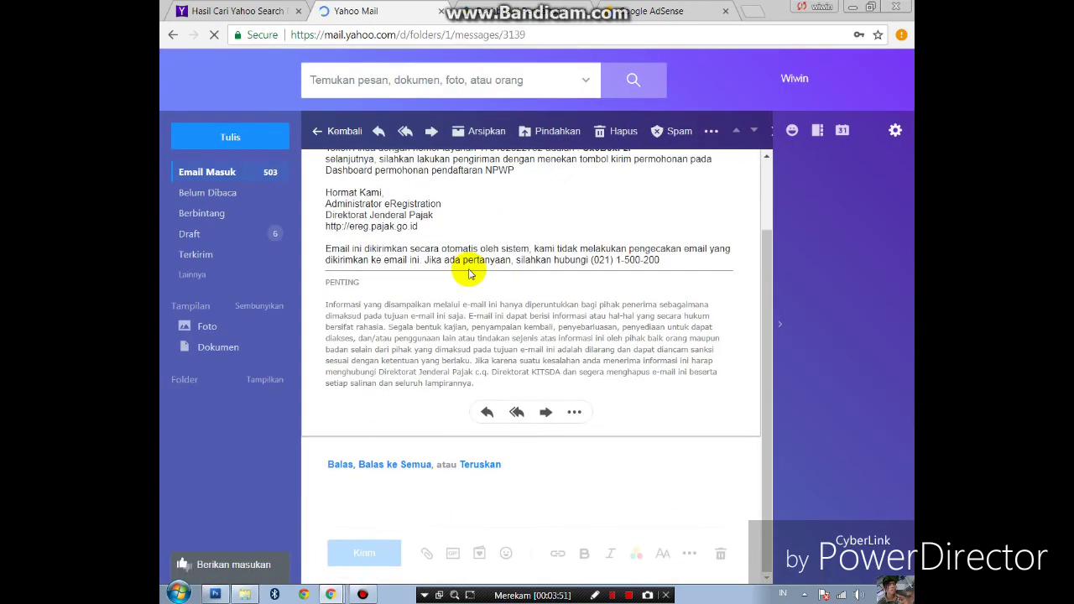
scroll(506, 273, up, 2)
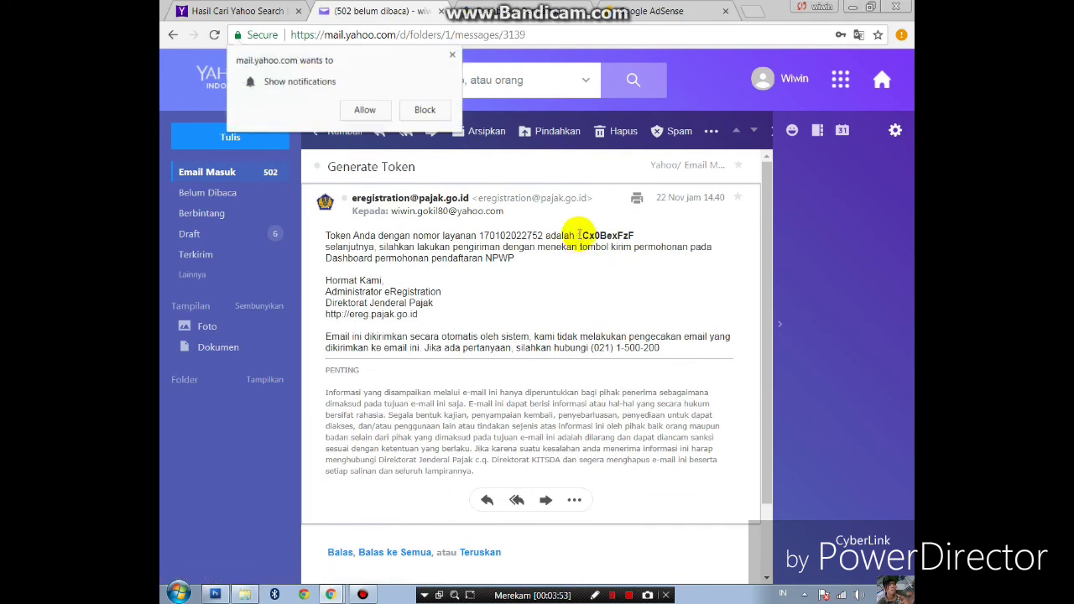
- Copy the token code from the email body
drag(581, 235, 635, 232)
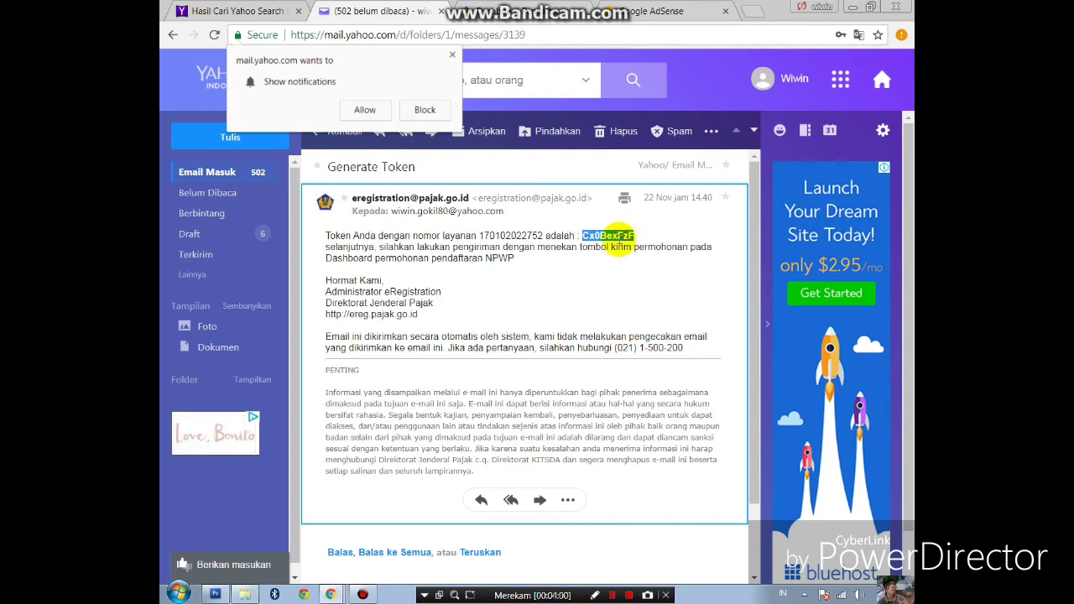
right_click(616, 236)
click(642, 243)
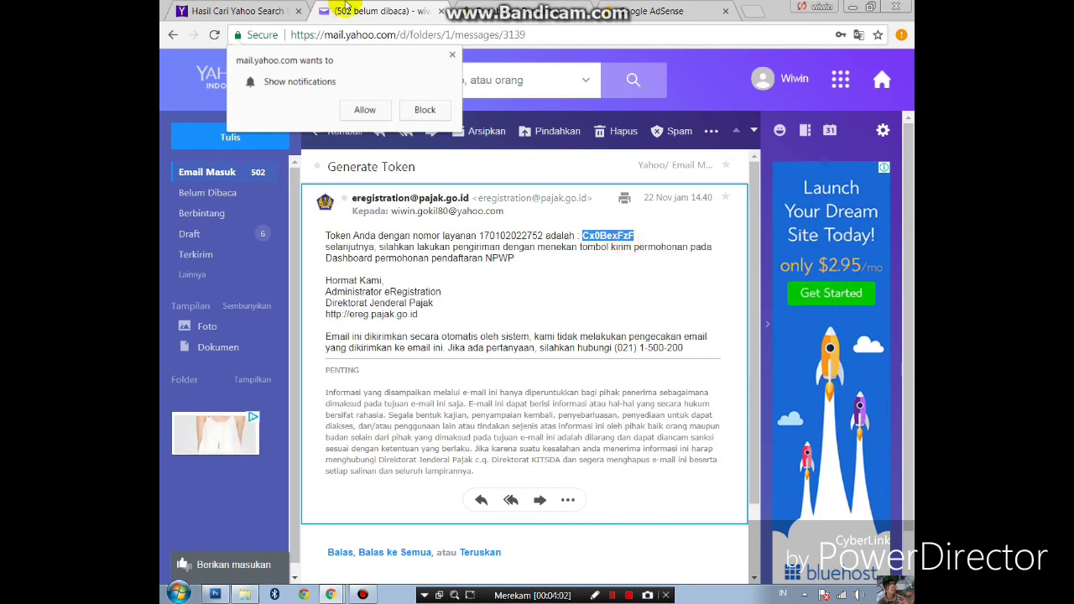
- Back in DJP Online, start Kirim Permohonan and paste the emailed token into the token field
click(470, 12)
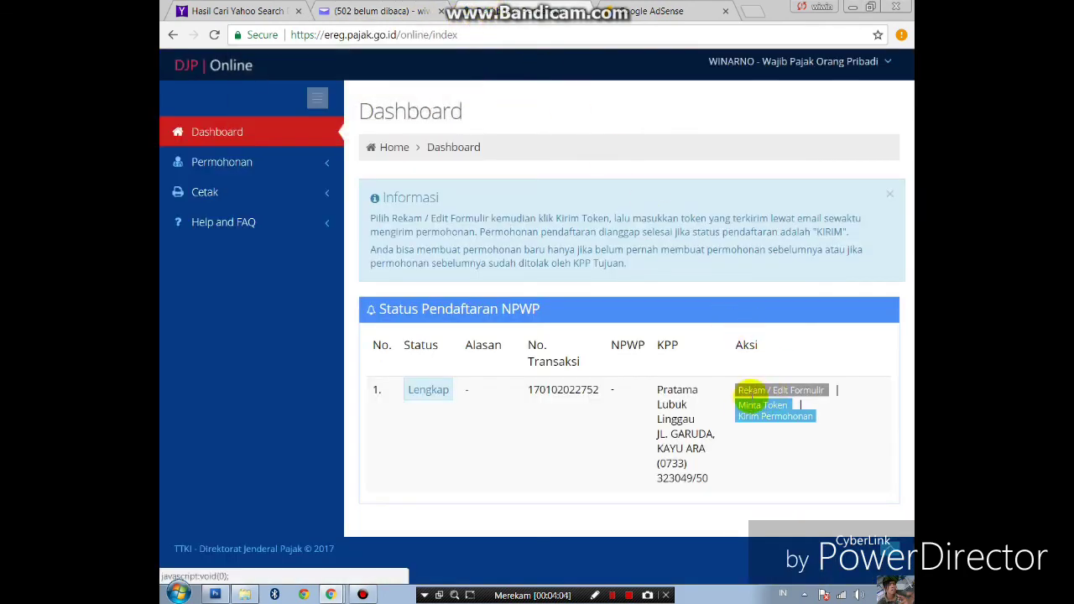
click(759, 424)
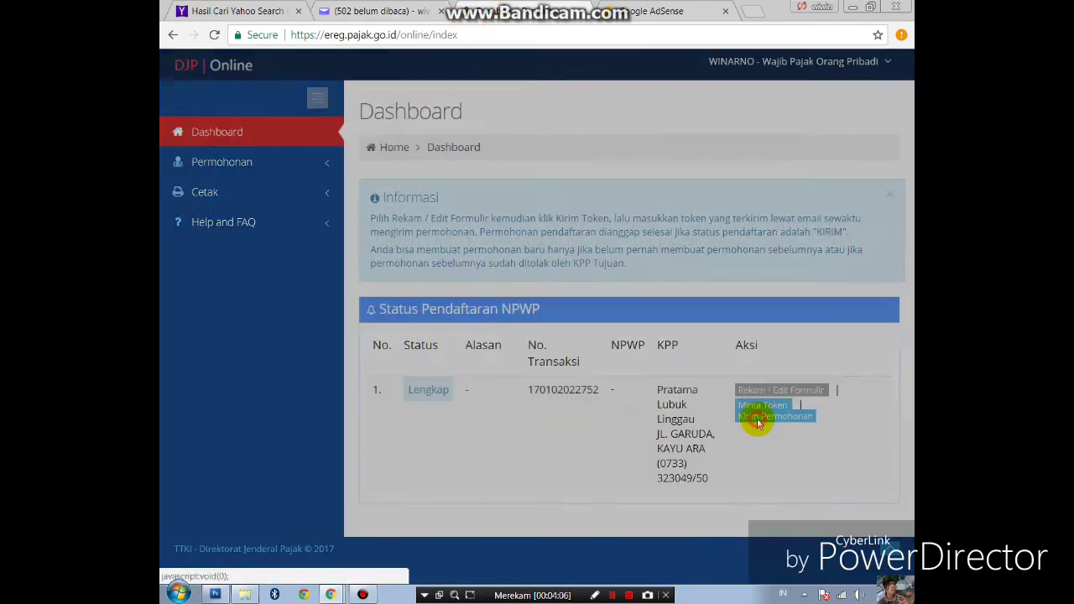
click(400, 351)
right_click(399, 351)
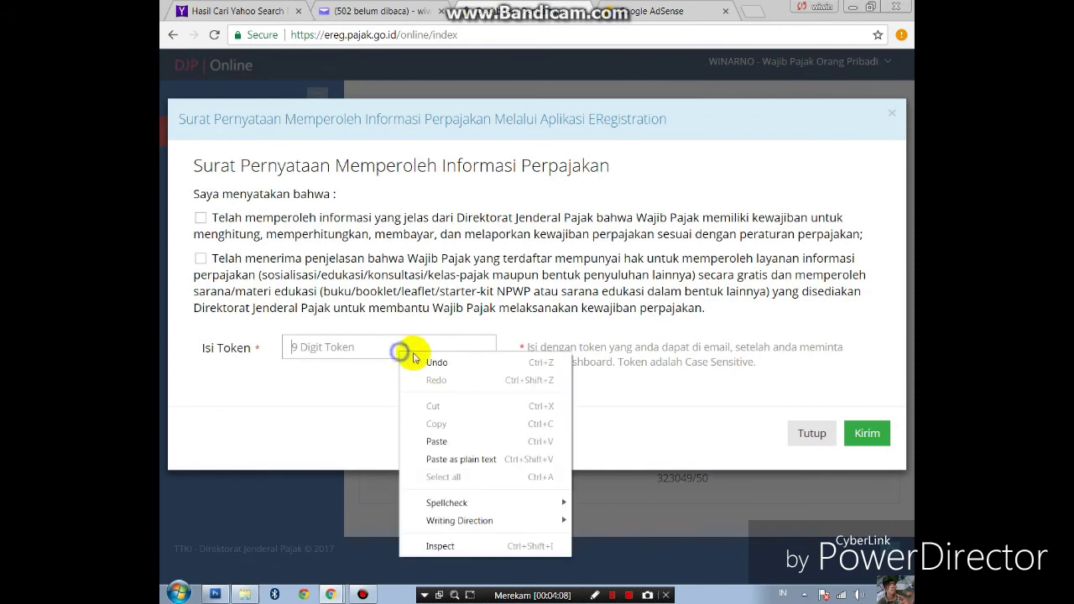
click(456, 441)
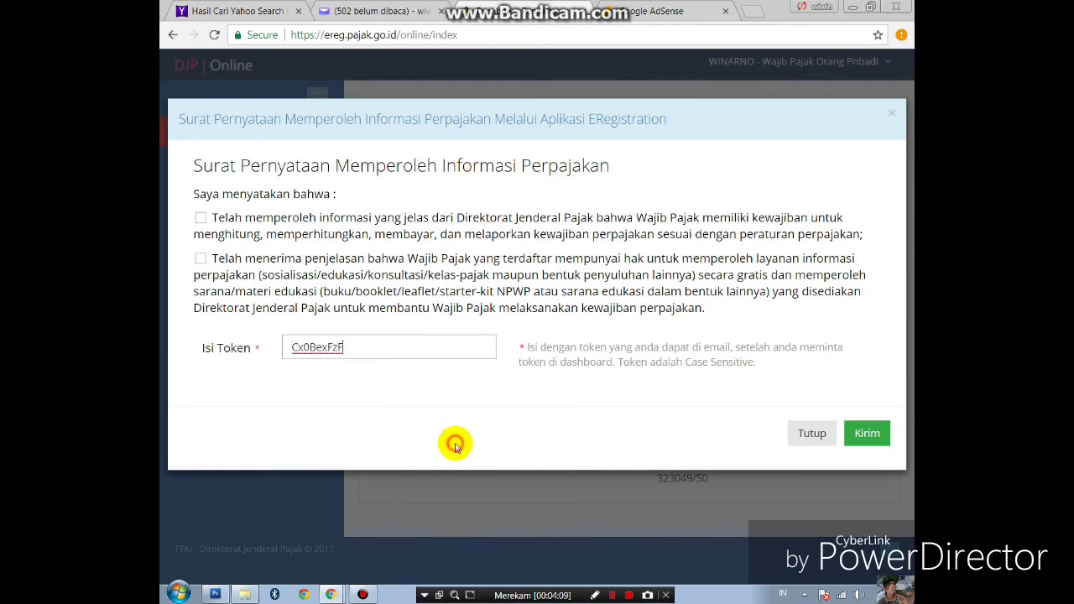
- Agree to both declaration statements, submit the NPWP request, and close the success confirmation
click(862, 435)
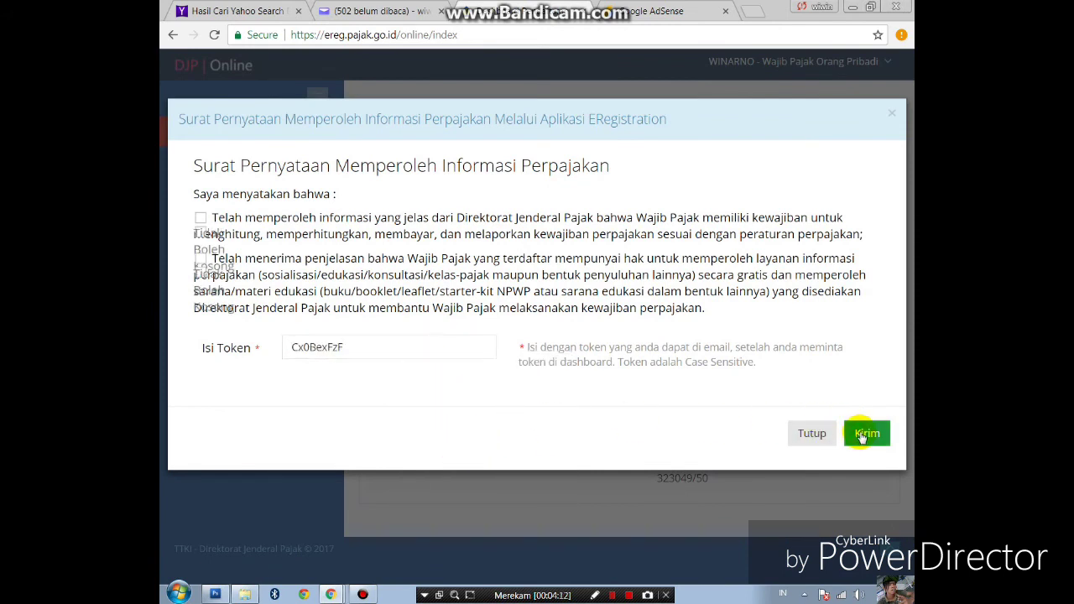
click(206, 219)
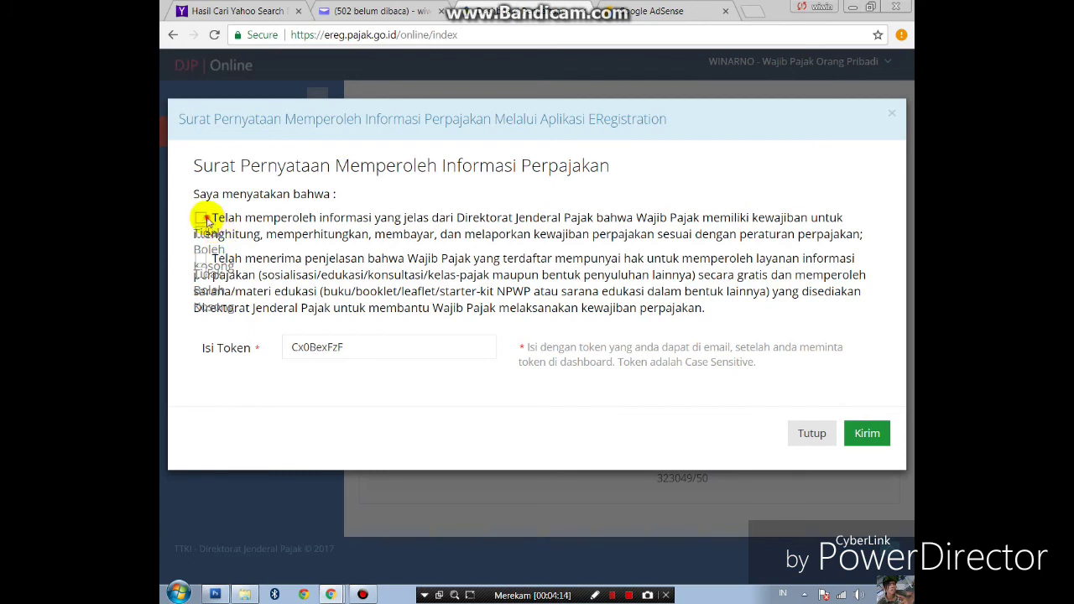
click(205, 259)
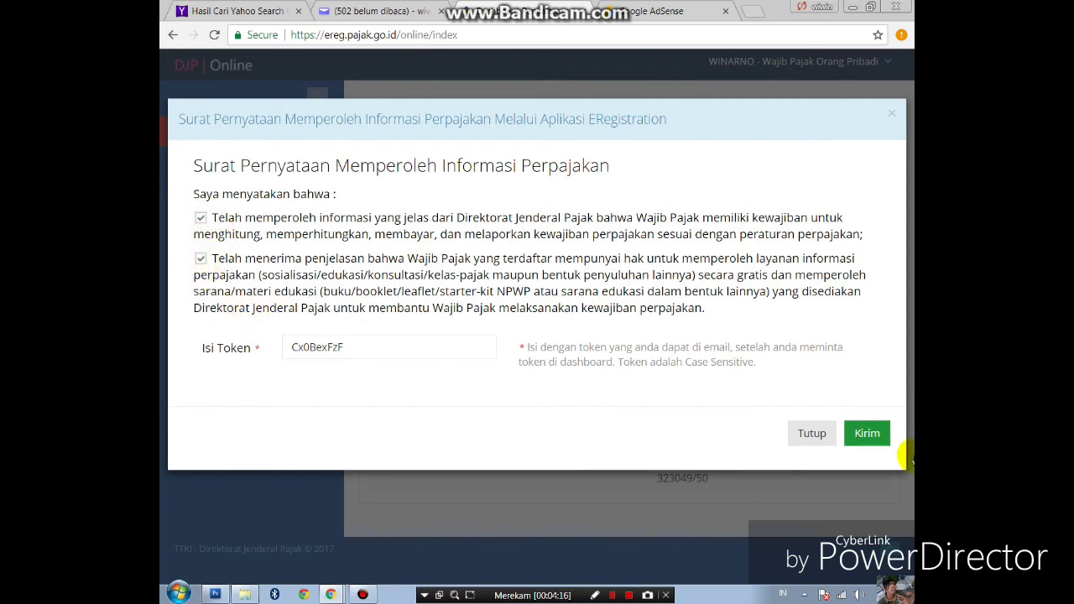
click(867, 435)
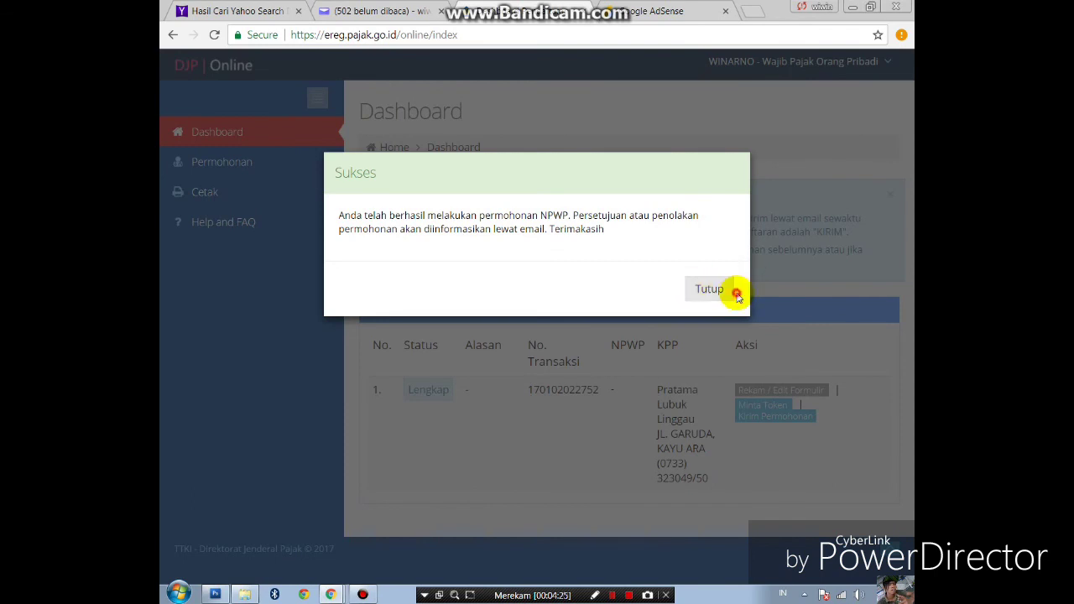
click(710, 290)
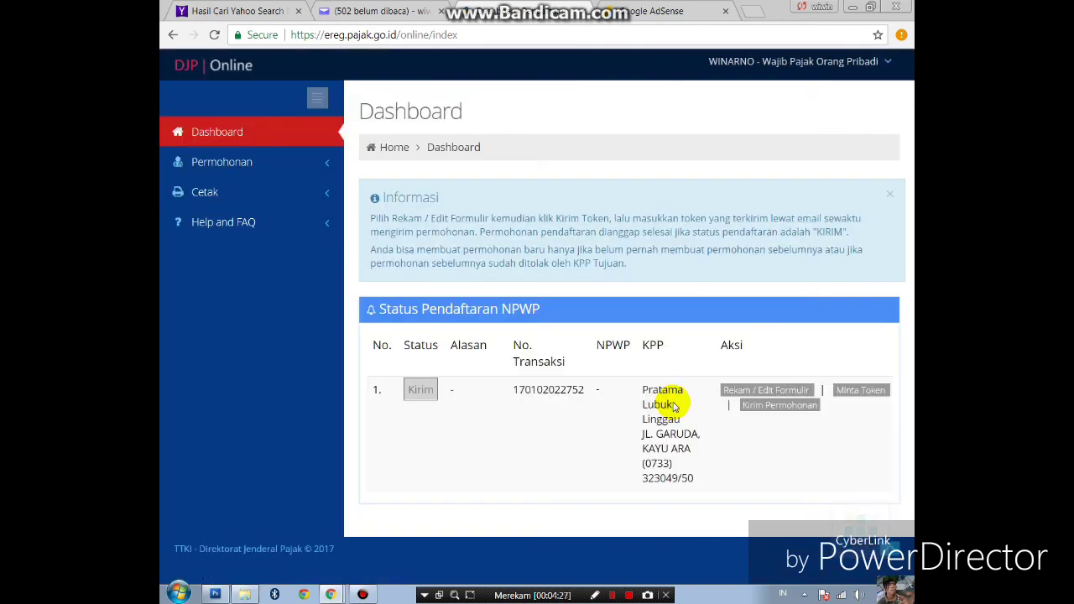